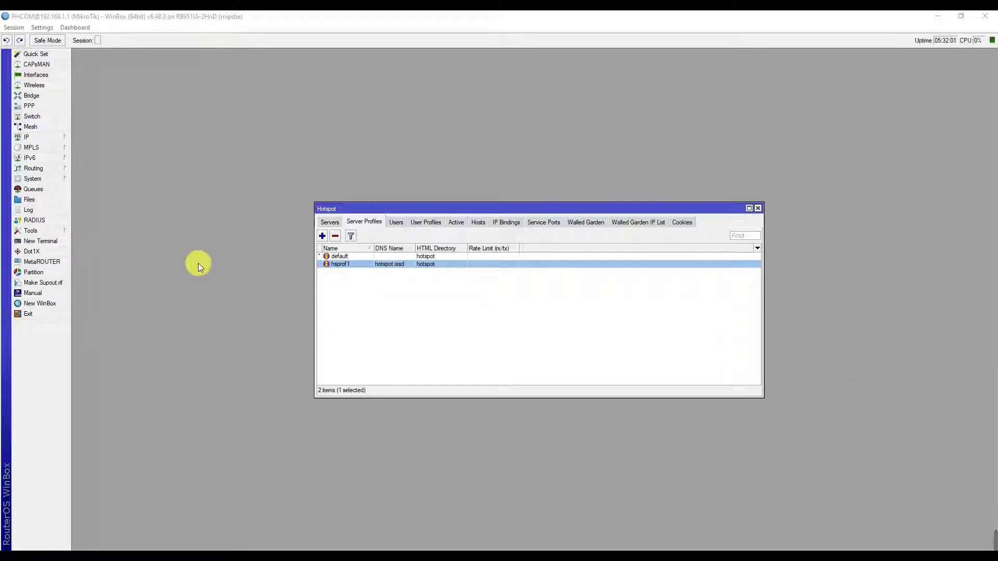
Close the Hotspot window and open the router's File List, moving it aside.
{"action": "left_click", "coordinate": [758, 208]}
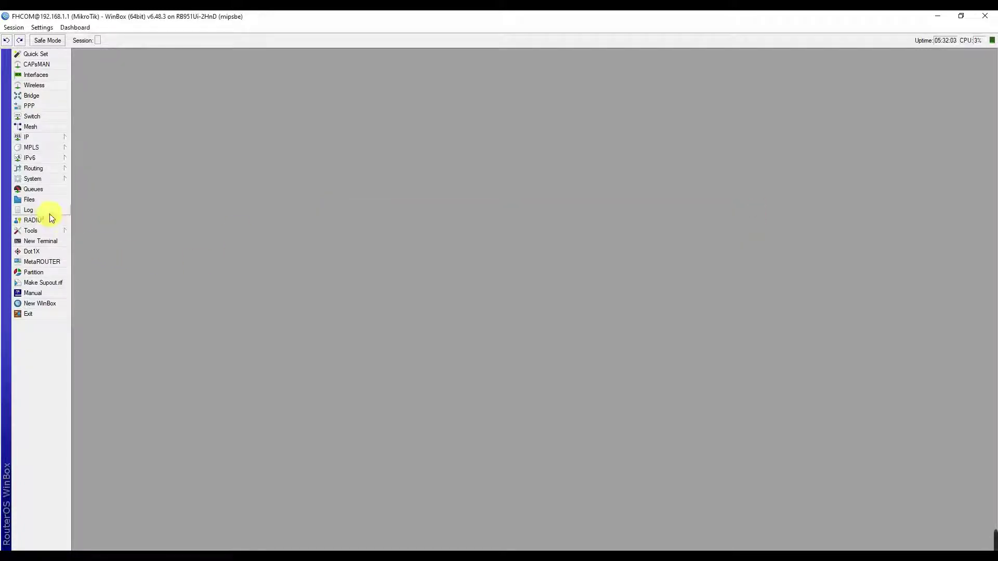
{"action": "left_click", "coordinate": [37, 202]}
{"action": "left_click_drag", "start_coordinate": [253, 309], "coordinate": [314, 193]}
{"action": "scroll", "coordinate": [510, 300], "scroll_direction": "down", "scroll_amount": 4}
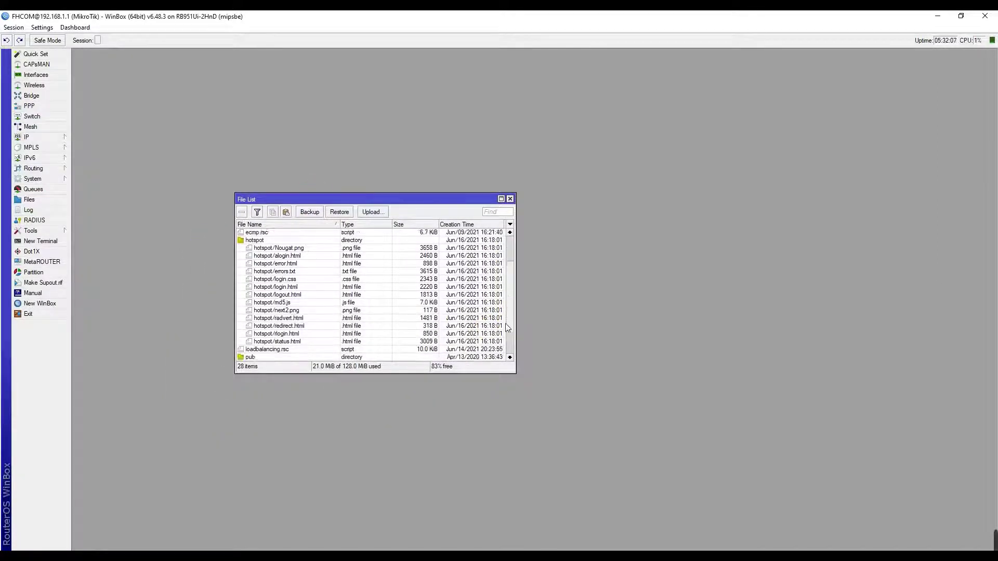
Open System > Packages and select user-manager, then switch to Chrome's address bar.
{"action": "left_click", "coordinate": [32, 178]}
{"action": "left_click", "coordinate": [105, 316]}
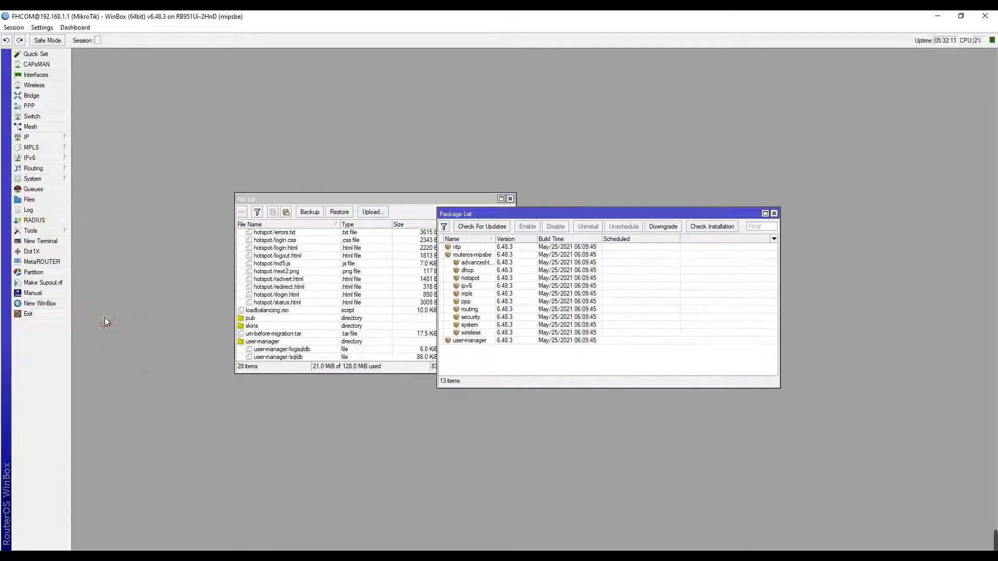
{"action": "left_click", "coordinate": [457, 342]}
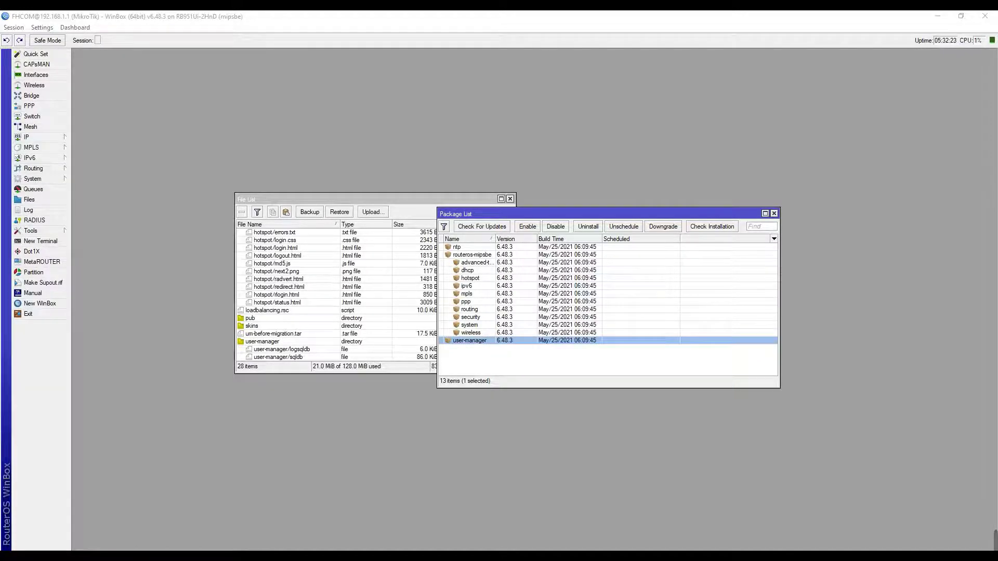
{"action": "key", "text": "alt+Tab"}
{"action": "left_click", "coordinate": [286, 37]}
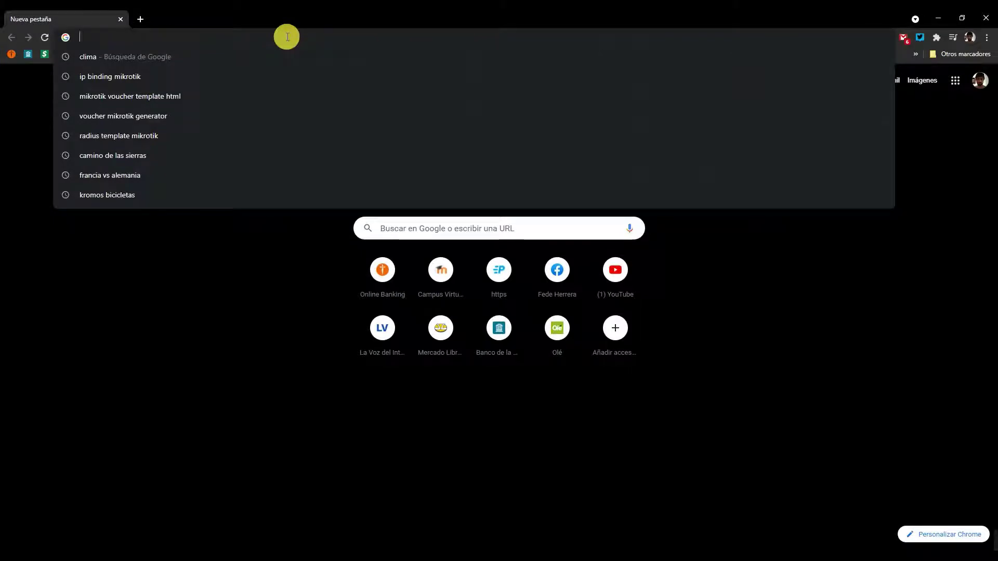
{"action": "type", "text": "wwww"}
{"action": "key", "text": "BackSpace"}
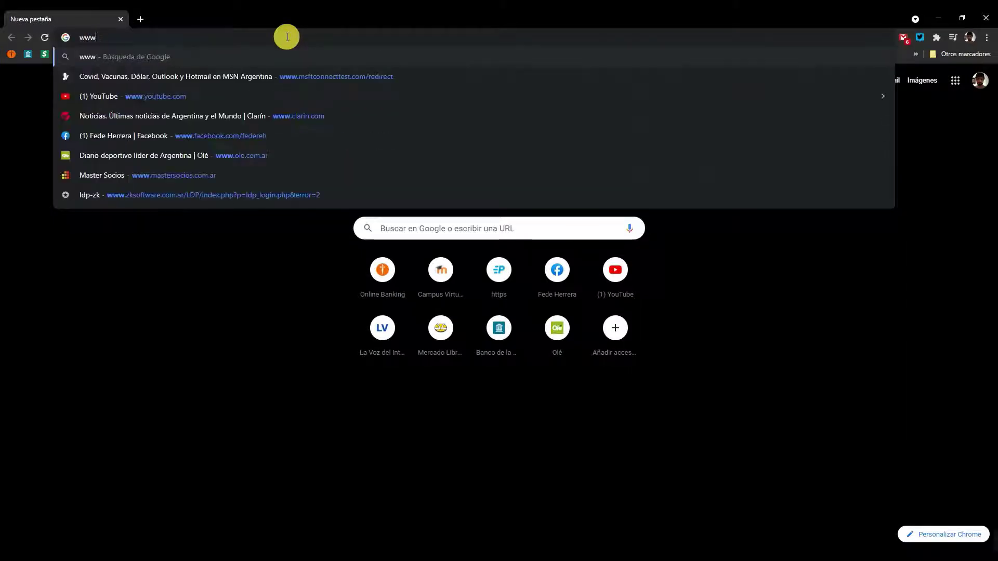
{"action": "type", "text": ".n"}
{"action": "key", "text": "BackSpace"}
{"action": "key", "text": "BackSpace"}
{"action": "type", "text": ".mik"}
{"action": "key", "text": "Return"}
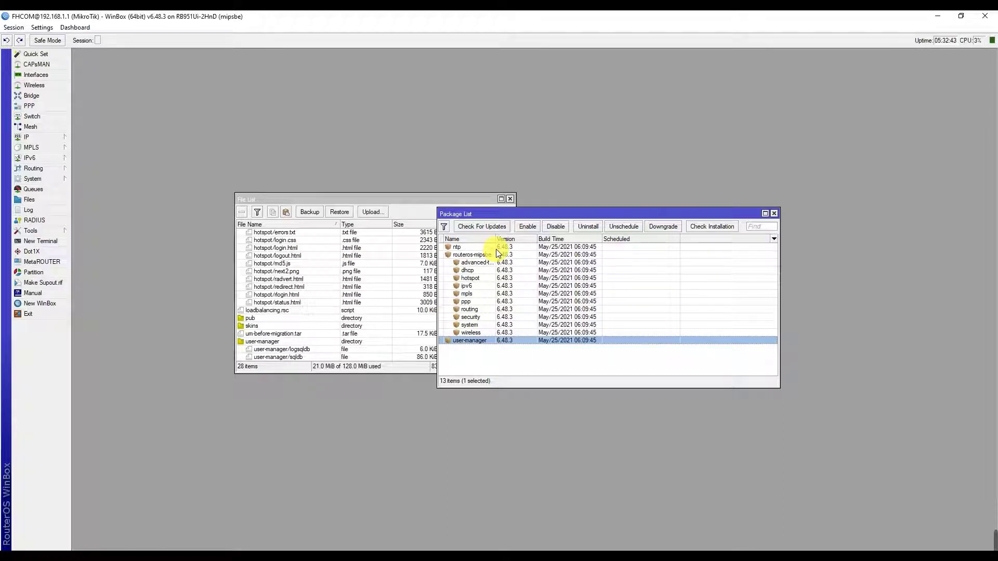
Sort WinBox's Package List by version to confirm 6.48.3, then return to the mikrotik.com window.
{"action": "mouse_move", "coordinate": [976, 545]}
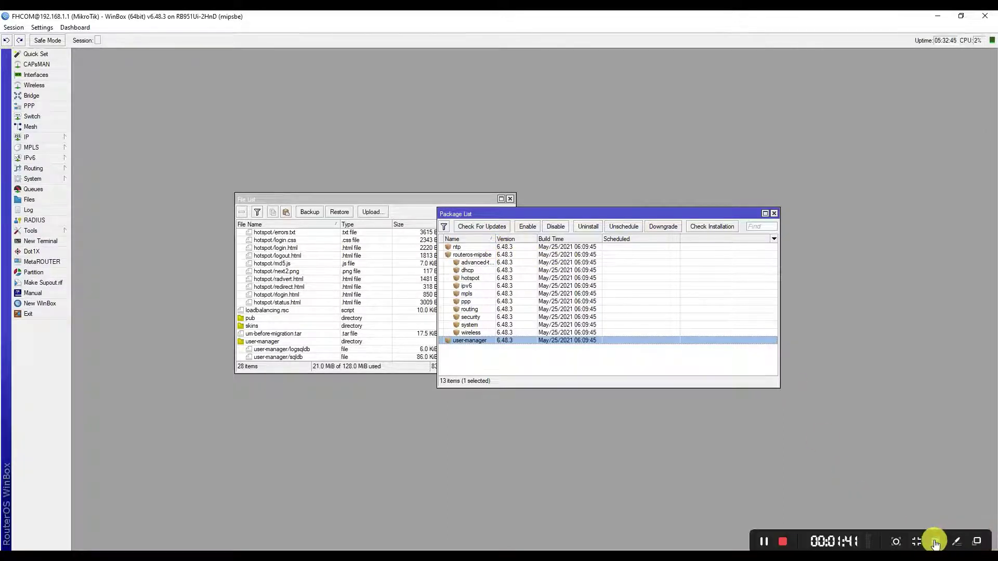
{"action": "left_click", "coordinate": [919, 544]}
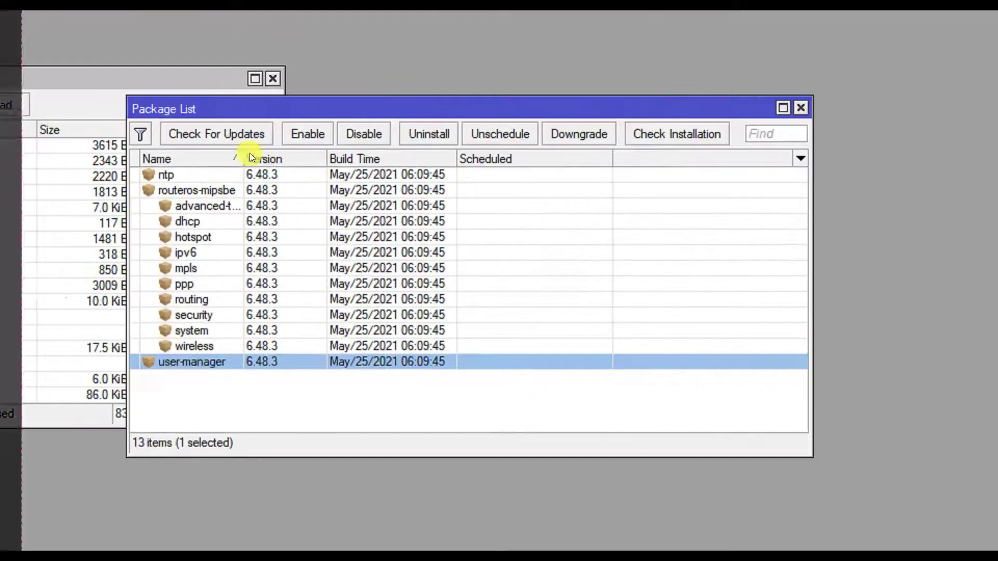
{"action": "left_click", "coordinate": [498, 238]}
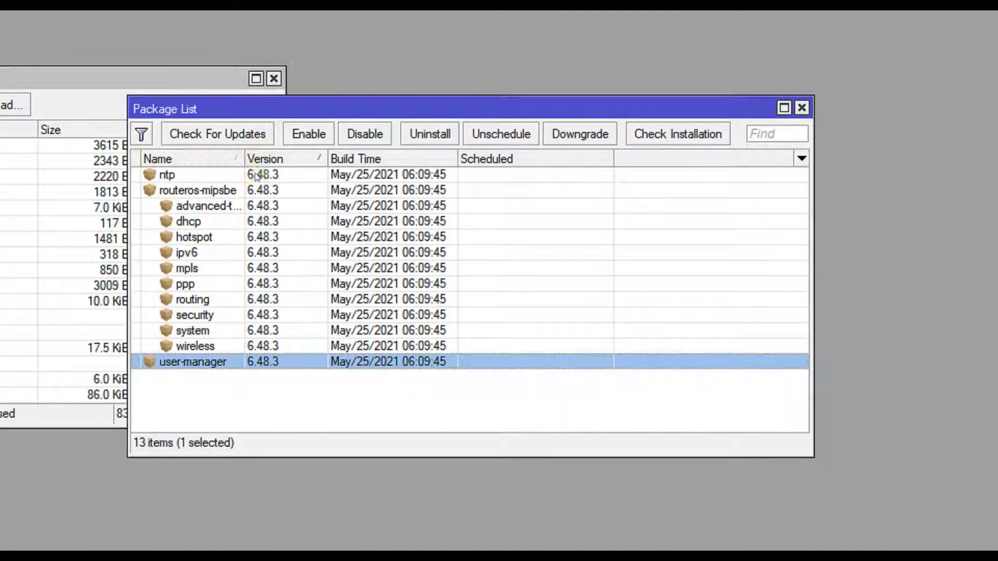
{"action": "left_click", "coordinate": [256, 177]}
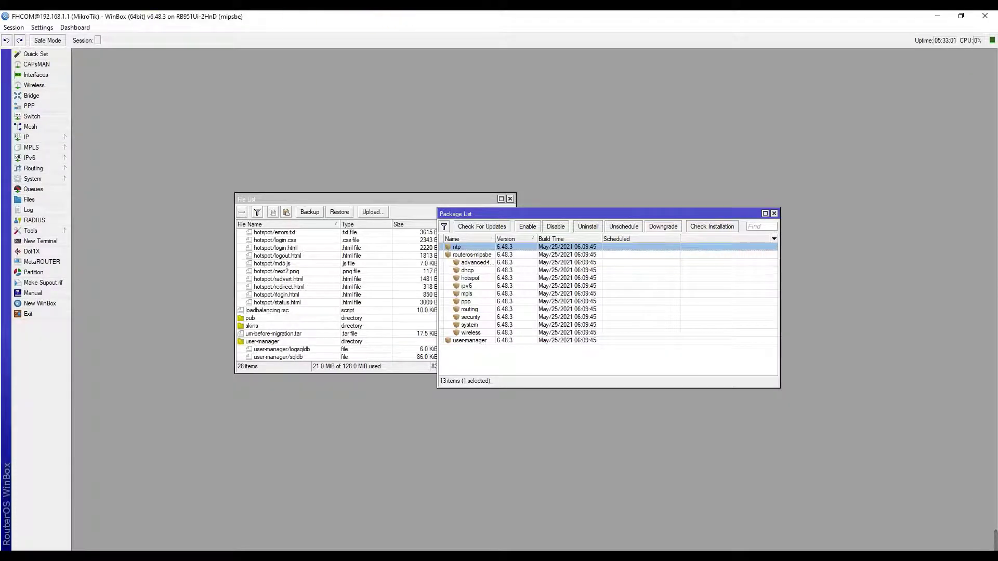
{"action": "left_click", "coordinate": [470, 4]}
{"action": "left_click", "coordinate": [518, 46]}
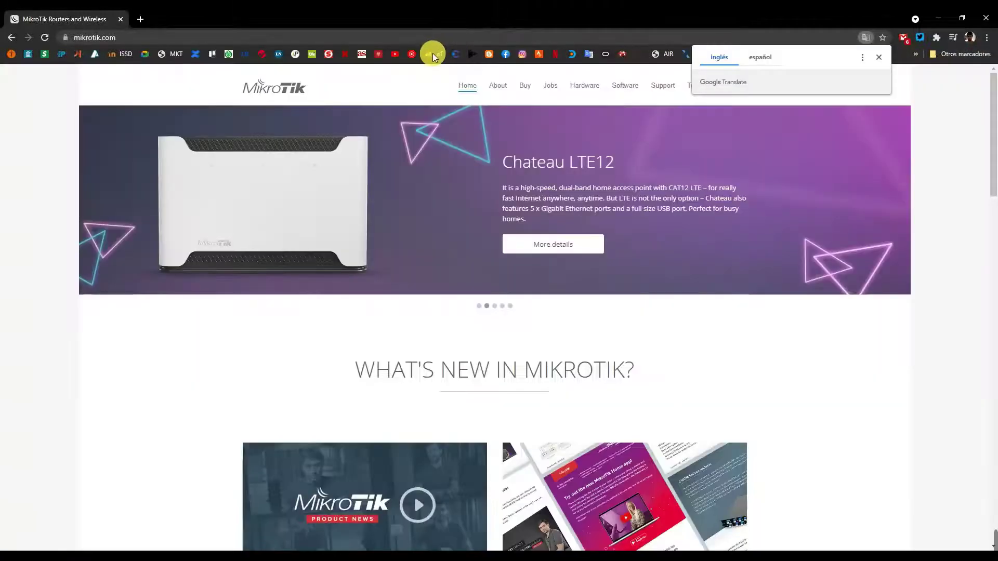
Open the Software downloads page and locate the RouterOS 6.48.3 Stable column.
{"action": "left_click", "coordinate": [629, 87]}
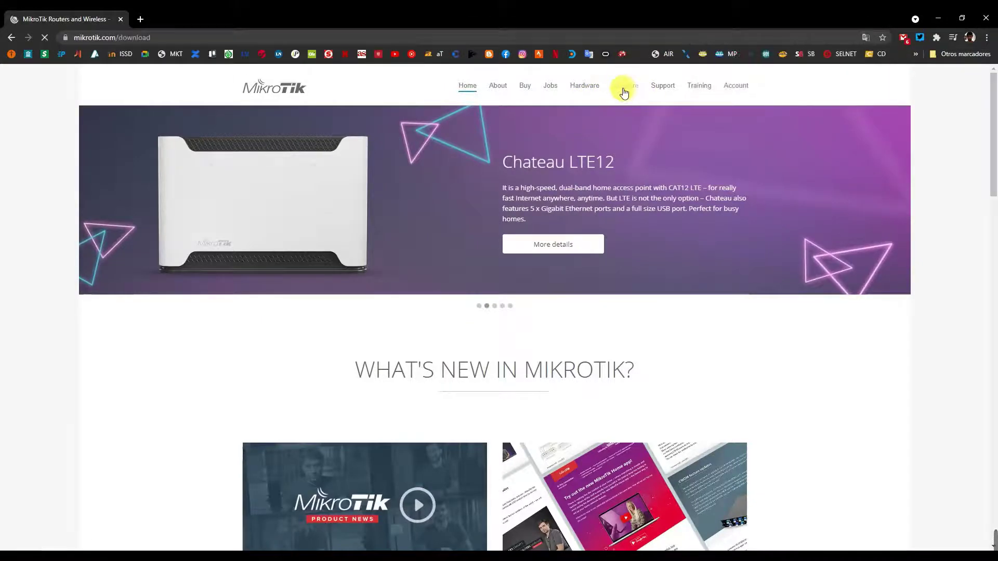
{"action": "scroll", "coordinate": [396, 259], "scroll_direction": "down", "scroll_amount": 2}
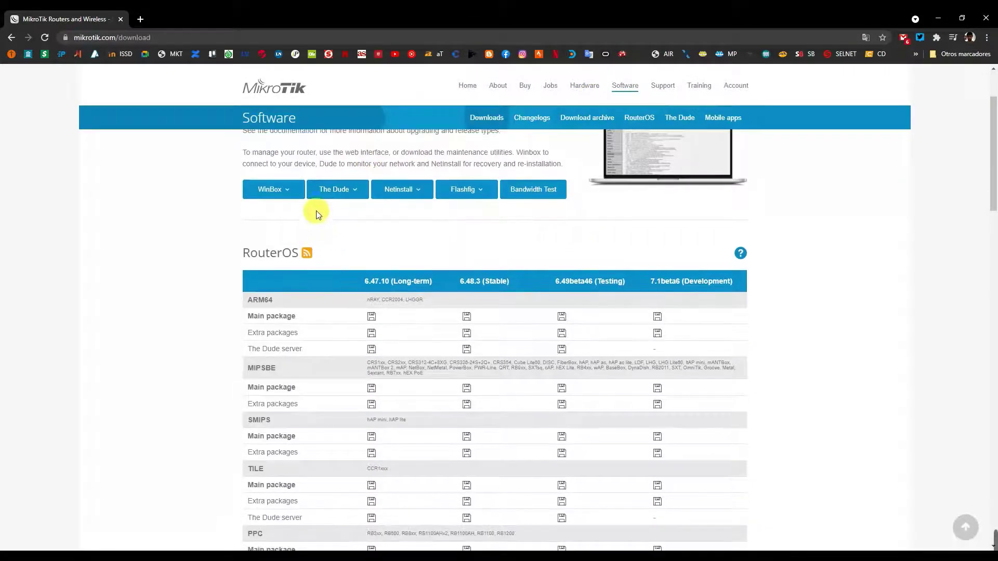
{"action": "scroll", "coordinate": [460, 251], "scroll_direction": "up", "scroll_amount": 2}
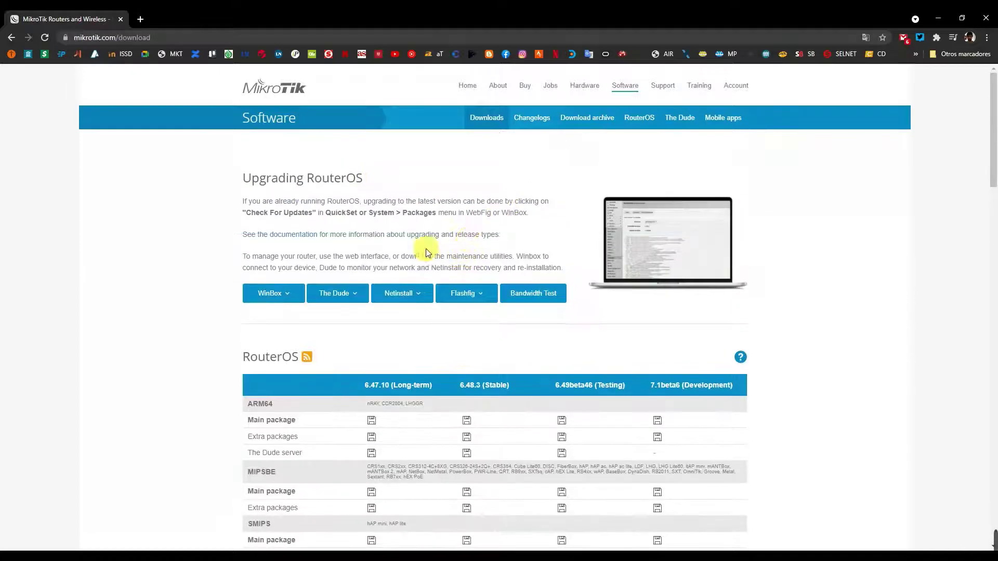
{"action": "scroll", "coordinate": [382, 327], "scroll_direction": "down", "scroll_amount": 2}
{"action": "scroll", "coordinate": [374, 286], "scroll_direction": "down", "scroll_amount": 2}
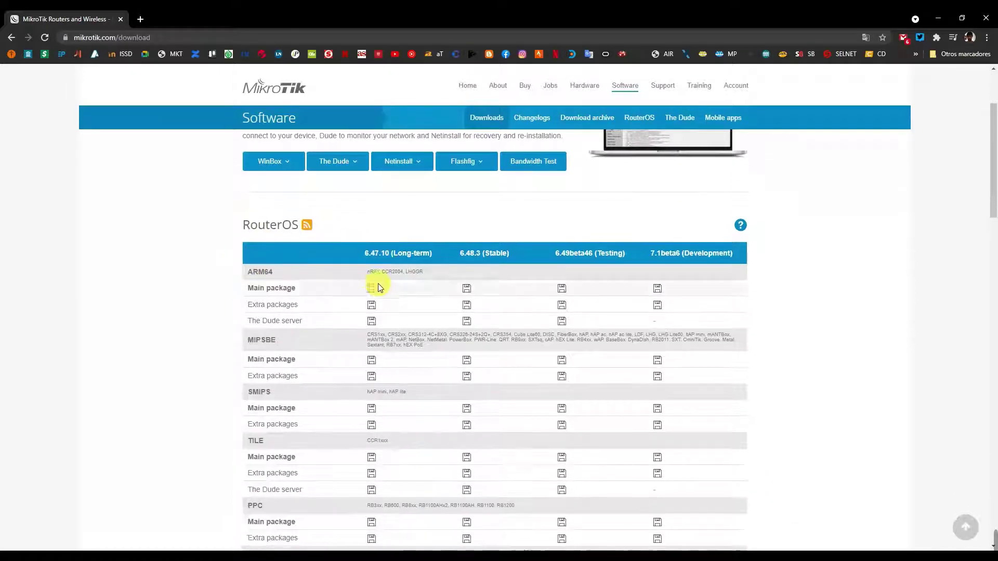
{"action": "mouse_move", "coordinate": [462, 179]}
{"action": "left_mouse_down"}
{"action": "mouse_move", "coordinate": [505, 178]}
{"action": "mouse_move", "coordinate": [460, 177]}
{"action": "left_mouse_up"}
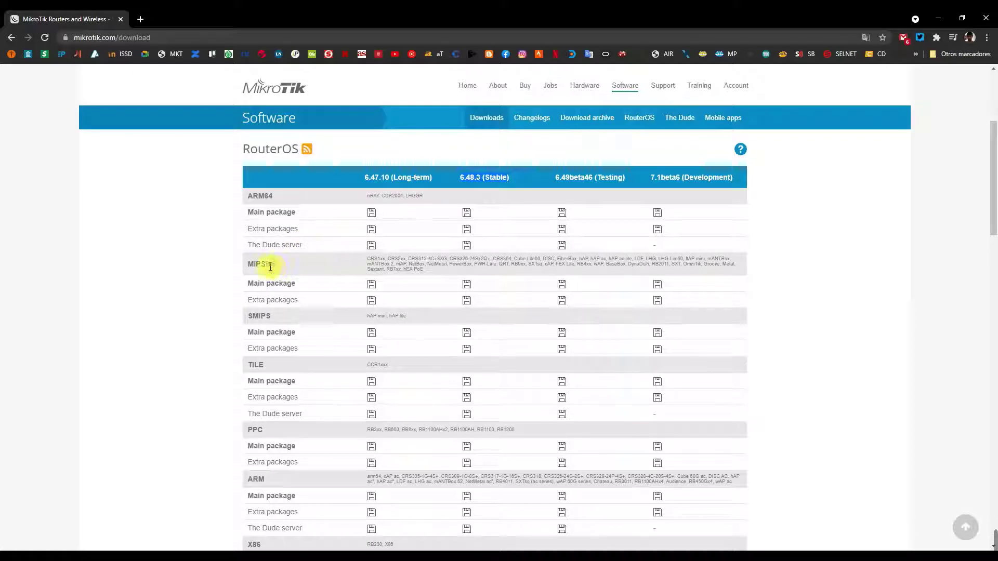
{"action": "scroll", "coordinate": [267, 263], "scroll_direction": "down", "scroll_amount": 1}
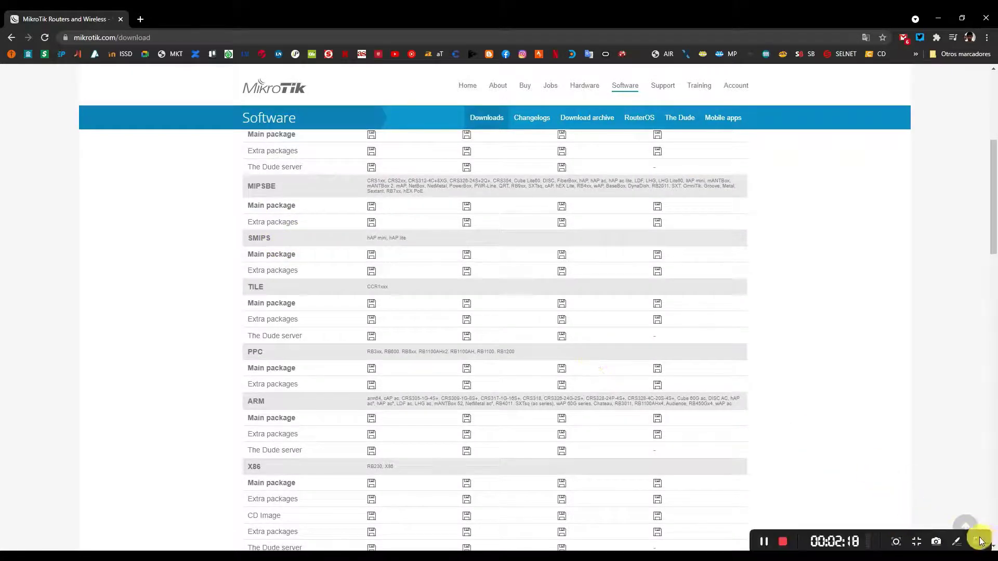
Find the MIPSBE Extra packages row and download the 6.48.3 Stable zip.
{"action": "left_click", "coordinate": [957, 542]}
{"action": "left_click", "coordinate": [980, 342]}
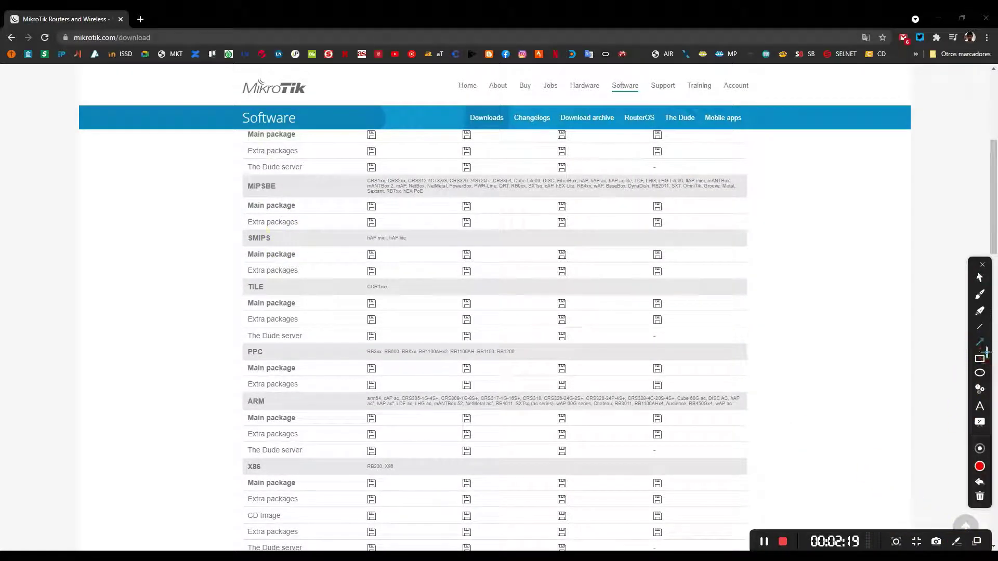
{"action": "left_click_drag", "start_coordinate": [185, 188], "coordinate": [236, 186]}
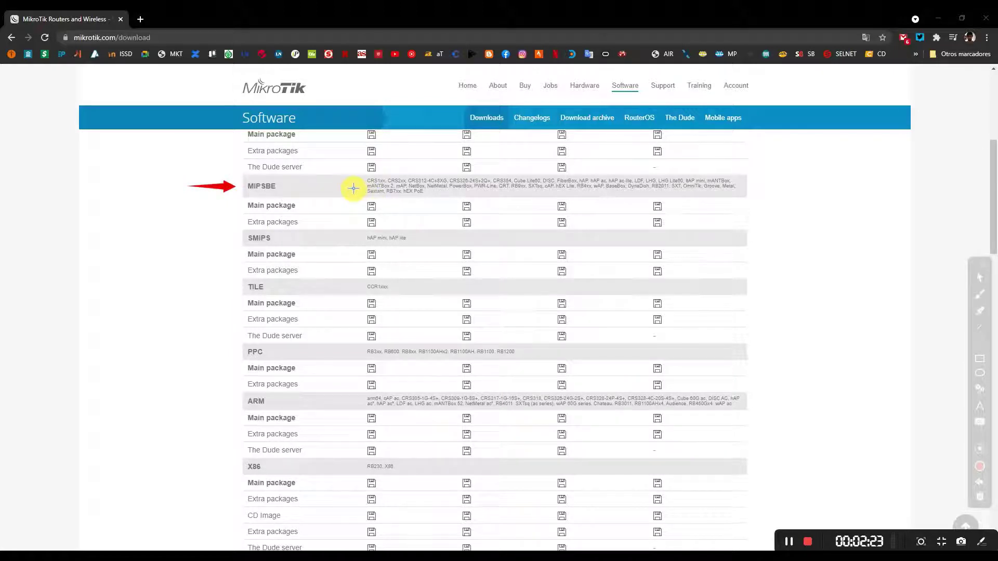
{"action": "left_click_drag", "start_coordinate": [195, 222], "coordinate": [236, 223]}
{"action": "left_click_drag", "start_coordinate": [312, 222], "coordinate": [357, 222]}
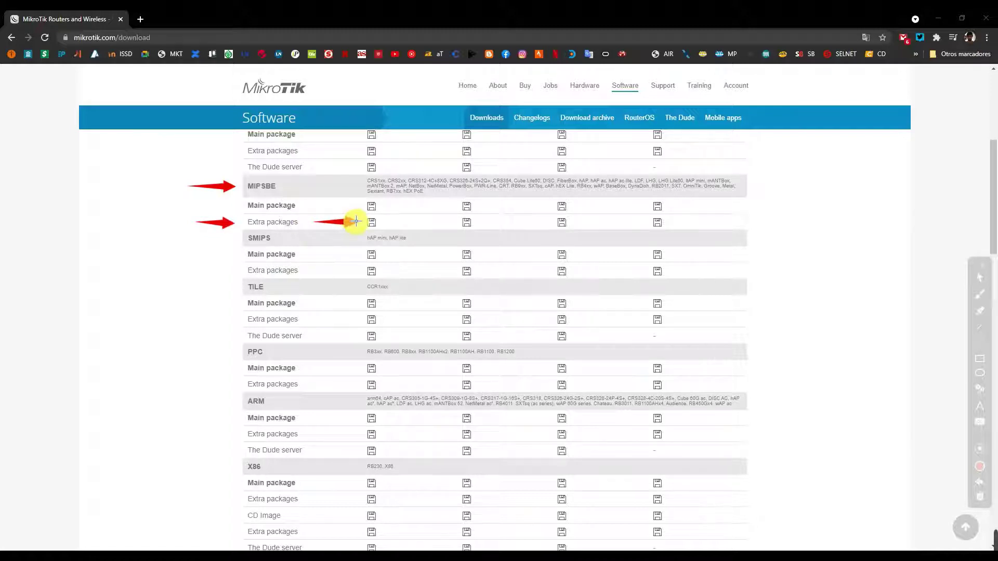
{"action": "left_click", "coordinate": [985, 488]}
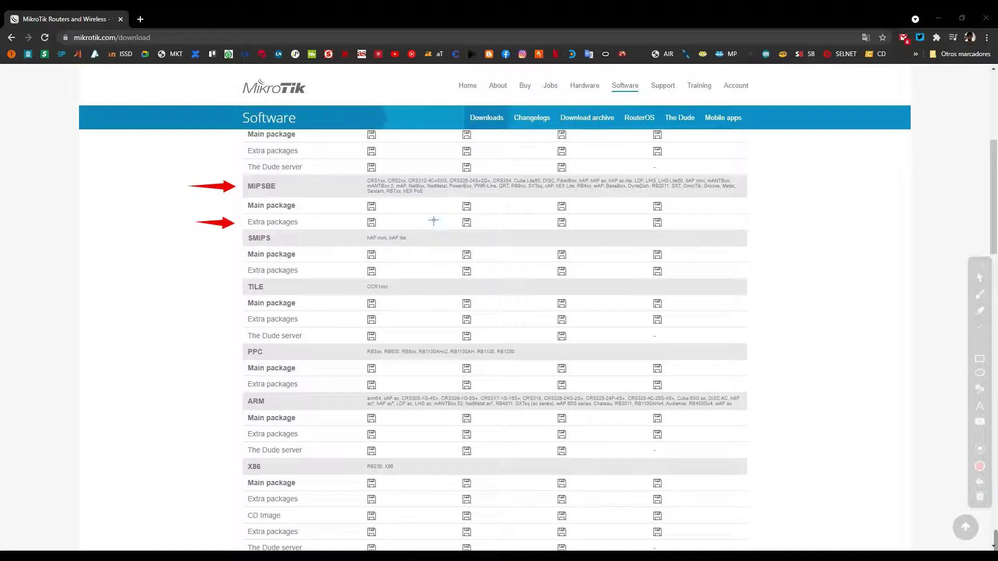
{"action": "left_click_drag", "start_coordinate": [434, 223], "coordinate": [462, 223]}
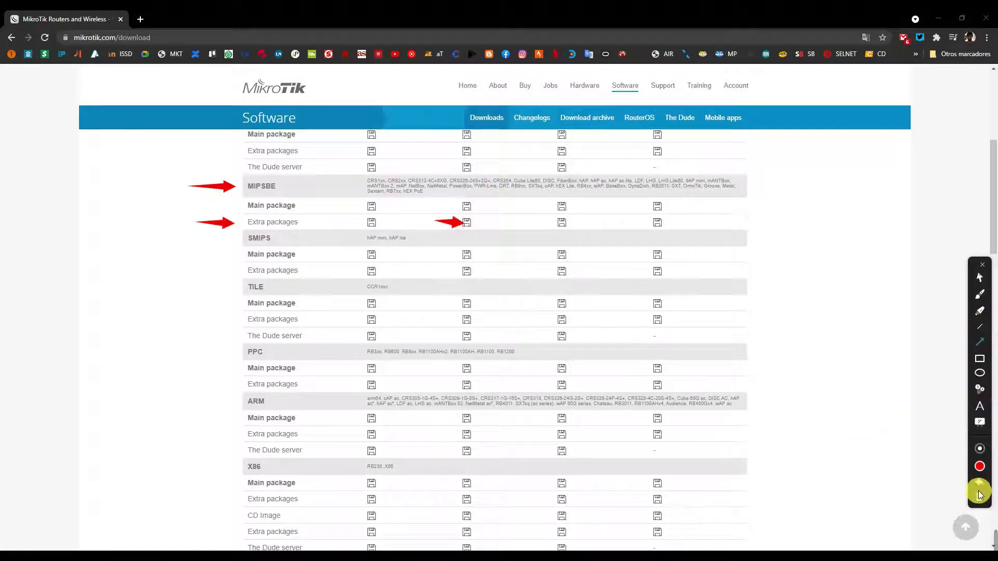
{"action": "left_click", "coordinate": [982, 265]}
{"action": "scroll", "coordinate": [475, 253], "scroll_direction": "up", "scroll_amount": 5}
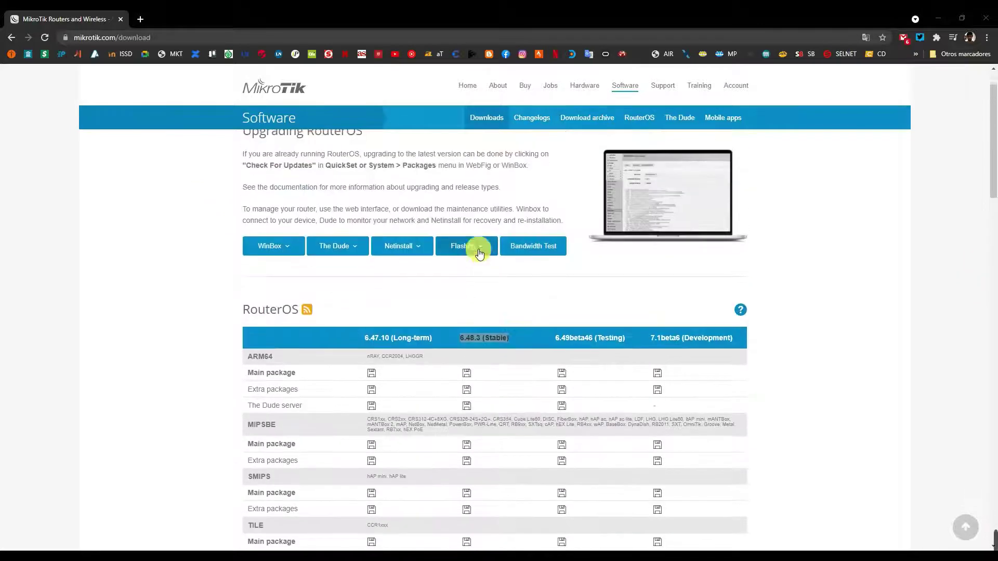
{"action": "scroll", "coordinate": [495, 367], "scroll_direction": "down", "scroll_amount": 3}
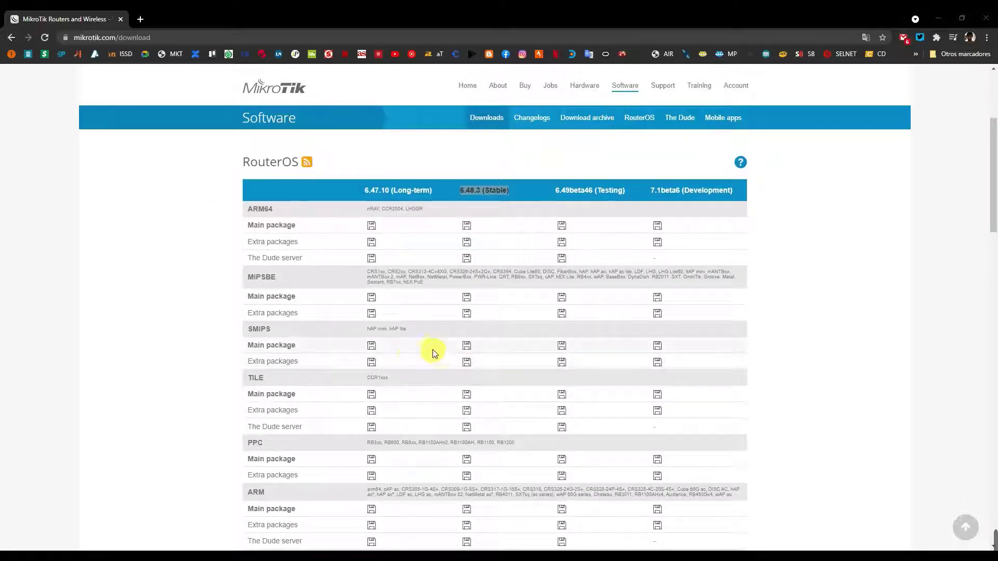
{"action": "left_click", "coordinate": [467, 314]}
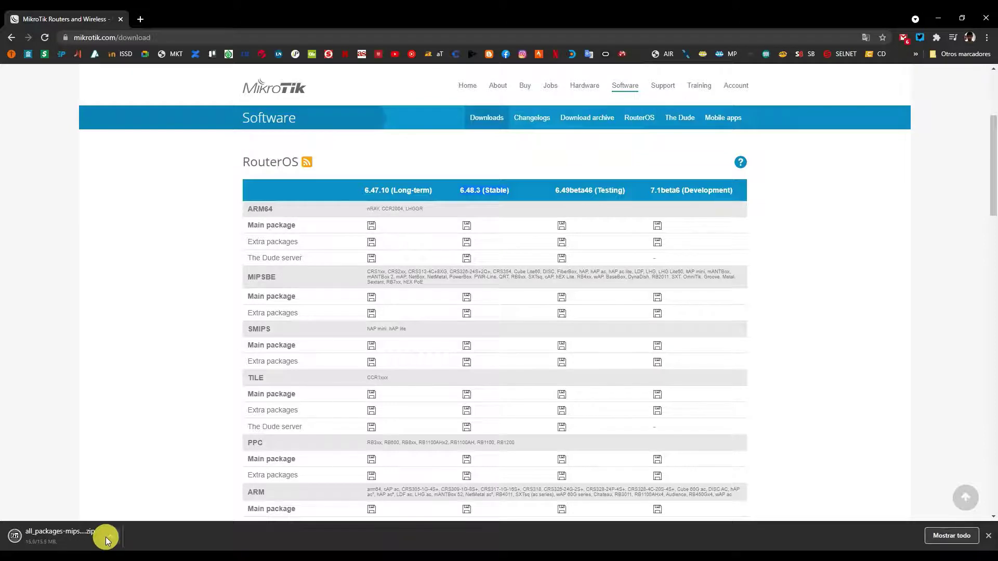
Extract the downloaded all_packages-mipsbe-6.48.3 zip with 7-Zip and open the extracted folder.
{"action": "left_click", "coordinate": [110, 537]}
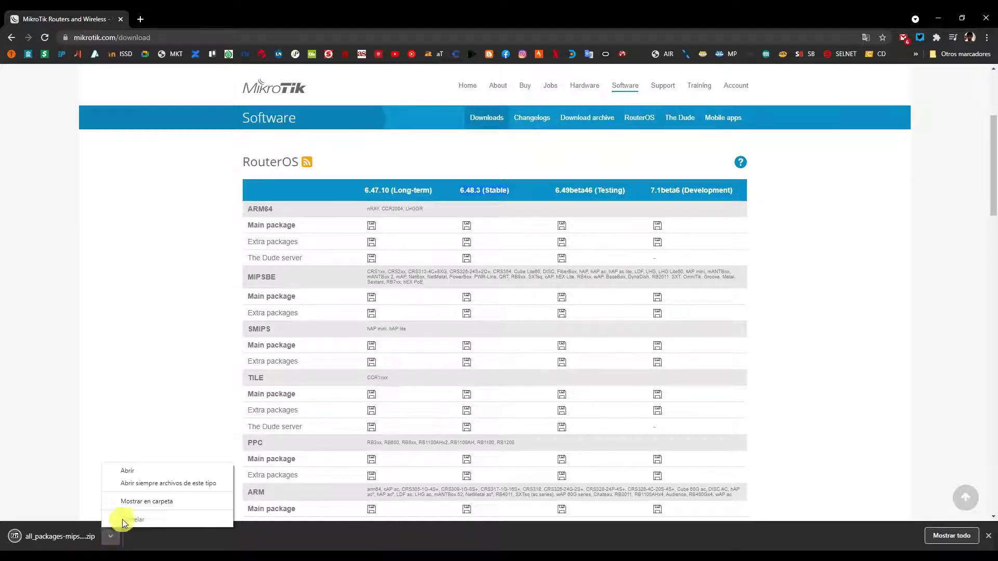
{"action": "left_click", "coordinate": [132, 503]}
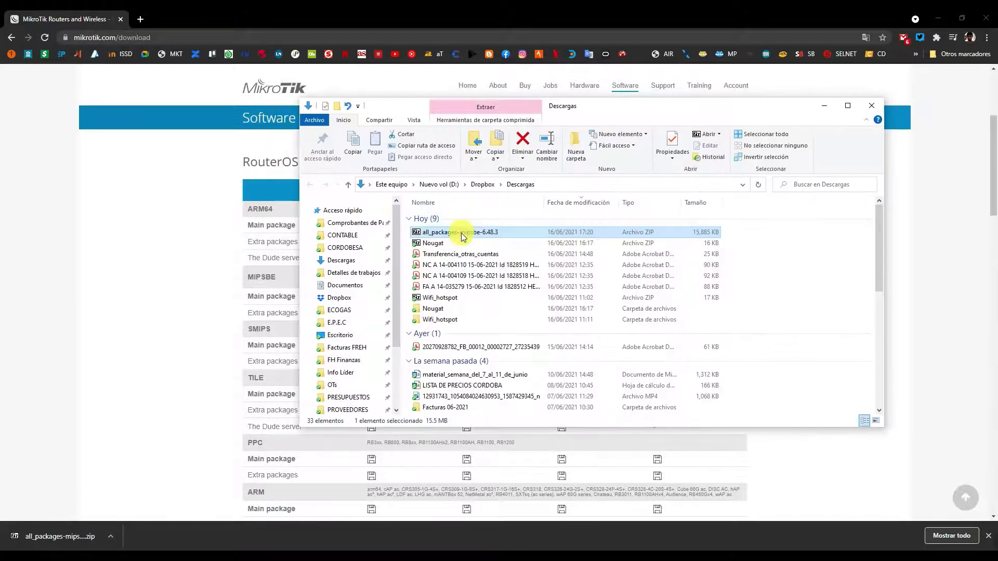
{"action": "right_click", "coordinate": [463, 237]}
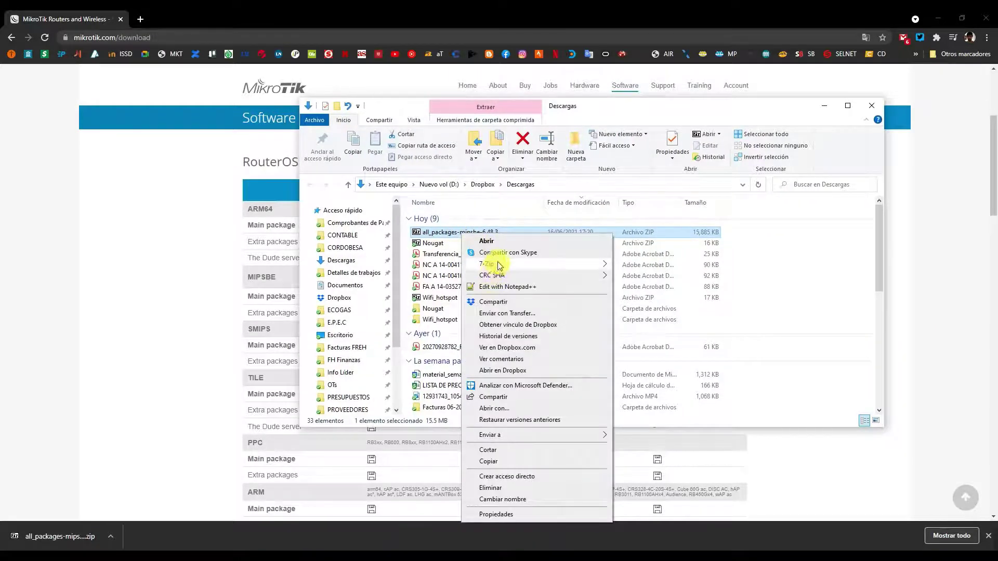
{"action": "mouse_move", "coordinate": [520, 264]}
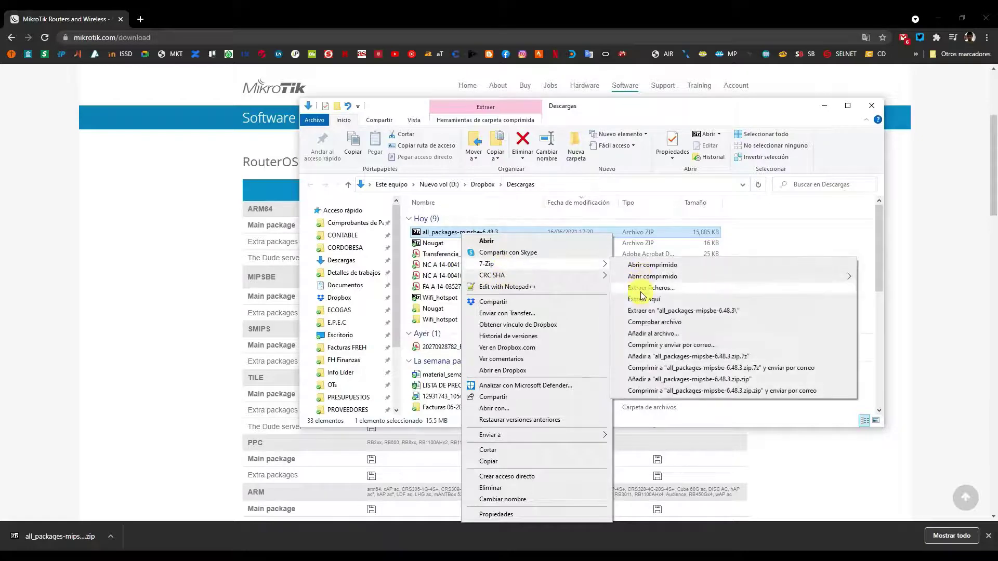
{"action": "left_click", "coordinate": [642, 311]}
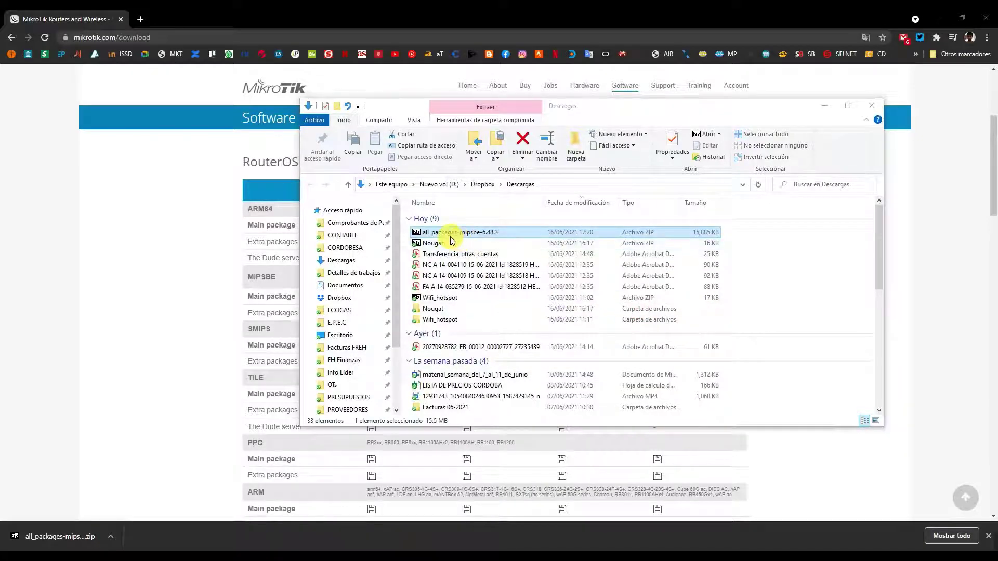
{"action": "double_click", "coordinate": [453, 308]}
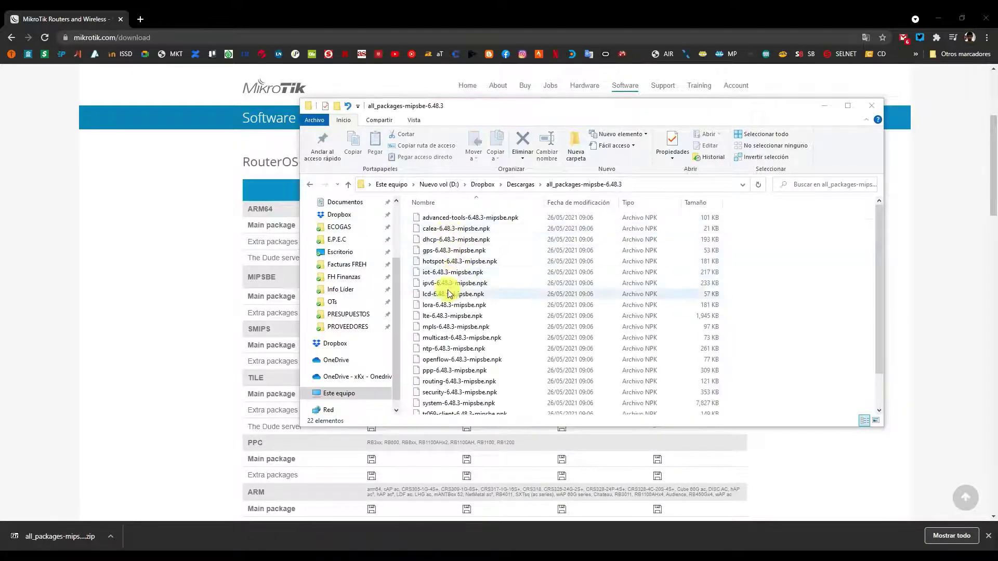
{"action": "scroll", "coordinate": [500, 291], "scroll_direction": "down", "scroll_amount": 1}
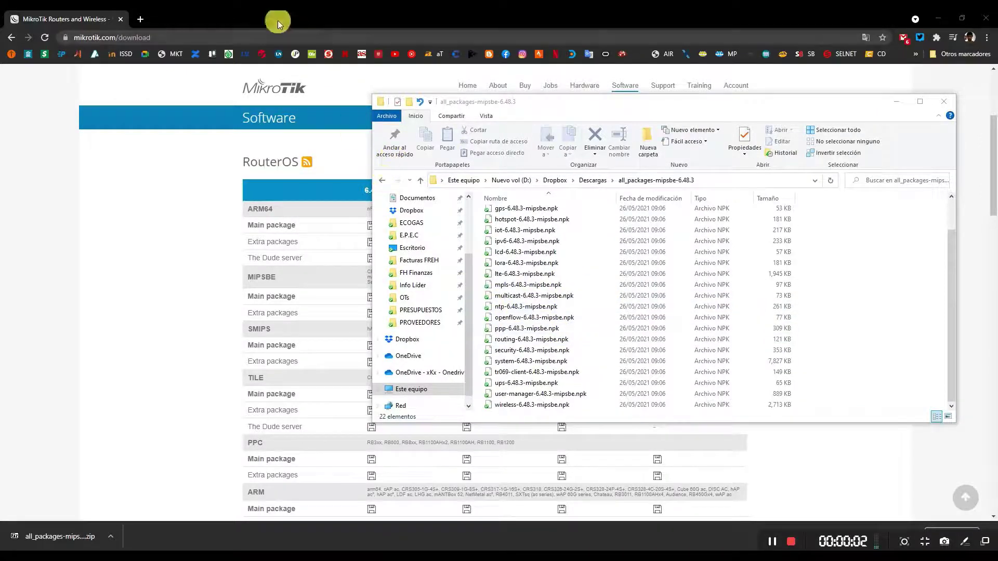
Place WinBox's File List beside the package folder and drag user-manager-6.48.3-mipsbe.npk onto the router.
{"action": "left_click", "coordinate": [260, 4]}
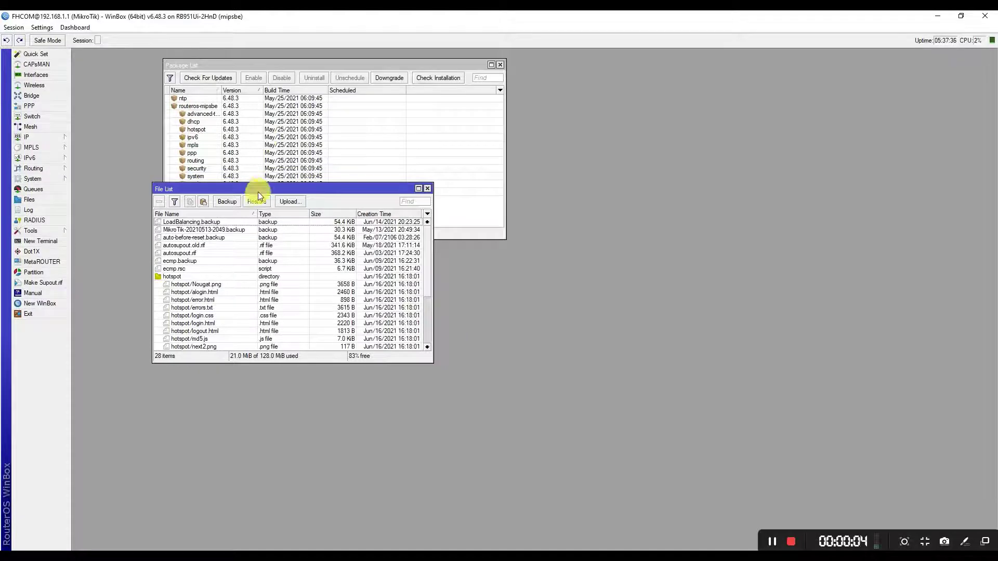
{"action": "left_click_drag", "start_coordinate": [258, 191], "coordinate": [231, 216]}
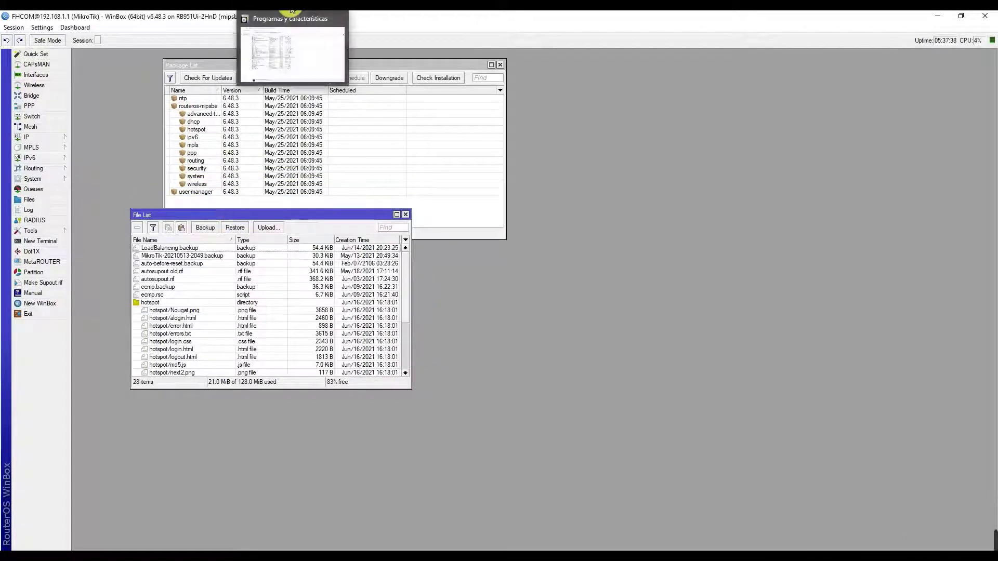
{"action": "mouse_move", "coordinate": [291, 4]}
{"action": "mouse_move", "coordinate": [111, 4]}
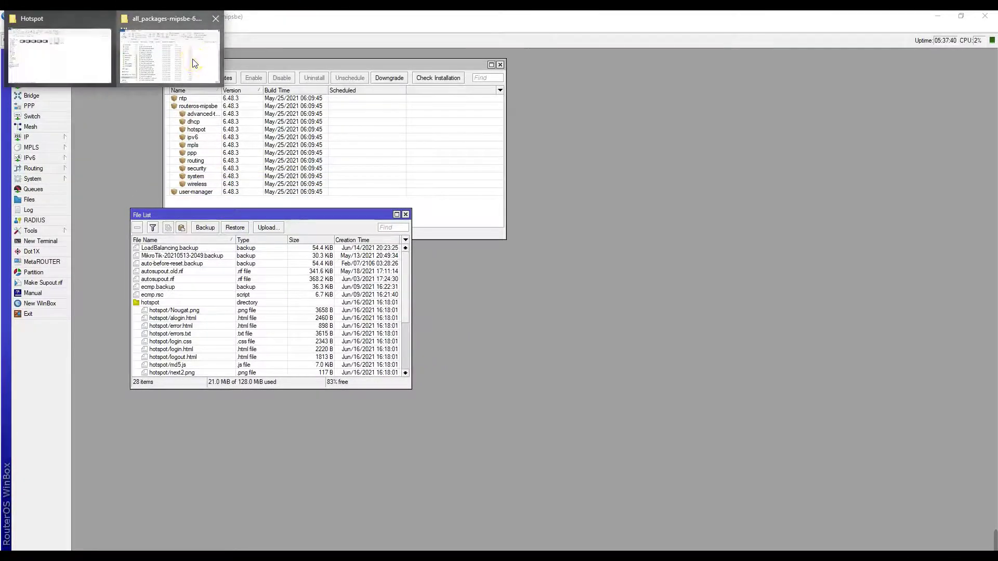
{"action": "left_click", "coordinate": [200, 57]}
{"action": "left_click_drag", "start_coordinate": [567, 104], "coordinate": [708, 111]}
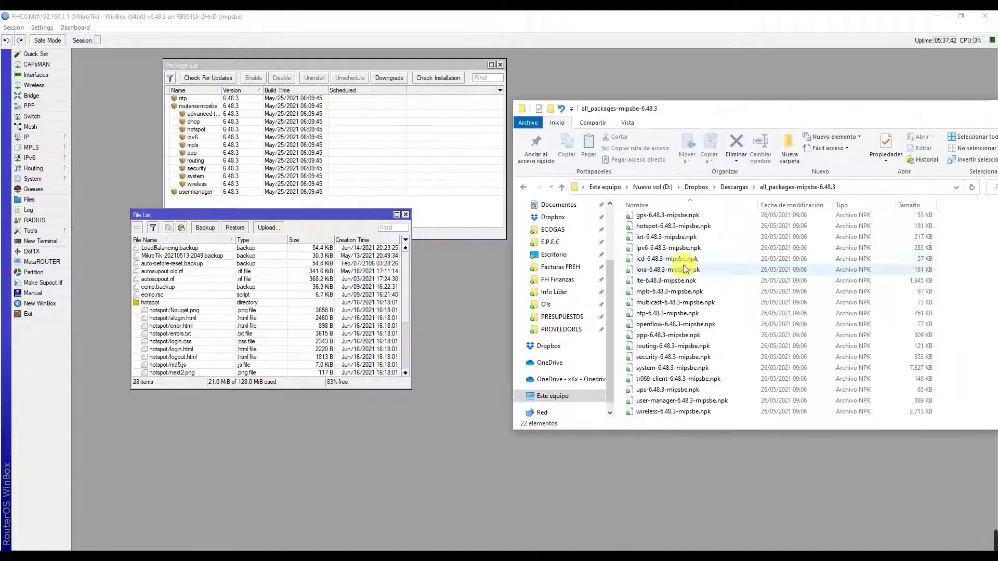
{"action": "scroll", "coordinate": [692, 275], "scroll_direction": "up", "scroll_amount": 2}
{"action": "scroll", "coordinate": [655, 277], "scroll_direction": "down", "scroll_amount": 2}
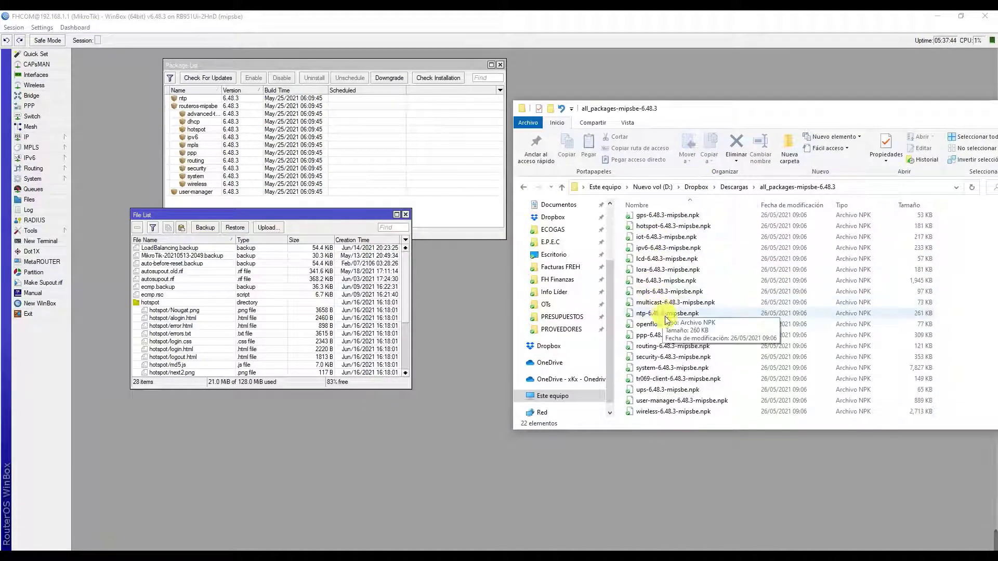
{"action": "left_click_drag", "start_coordinate": [676, 401], "coordinate": [241, 293]}
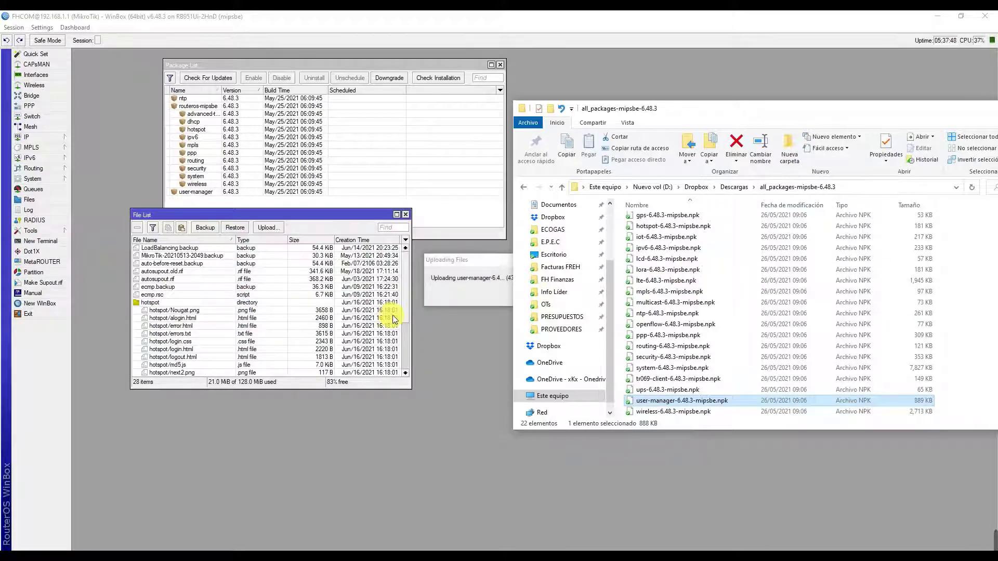
Delete the uploaded user-manager-6.48.3-mipsbe.npk from the router's File List, leaving 28 files.
{"action": "left_click", "coordinate": [407, 310]}
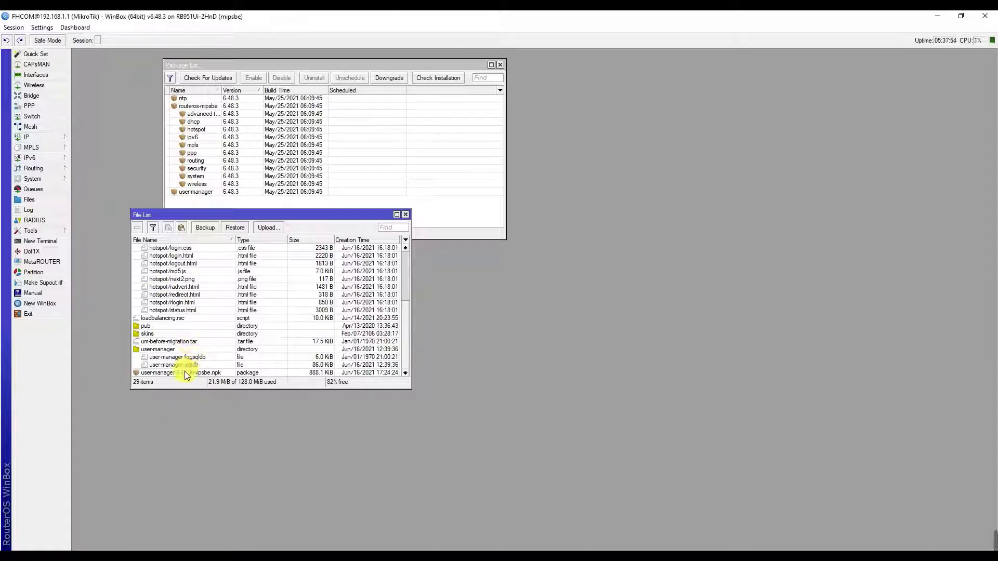
{"action": "left_click", "coordinate": [185, 371]}
{"action": "left_click", "coordinate": [137, 228]}
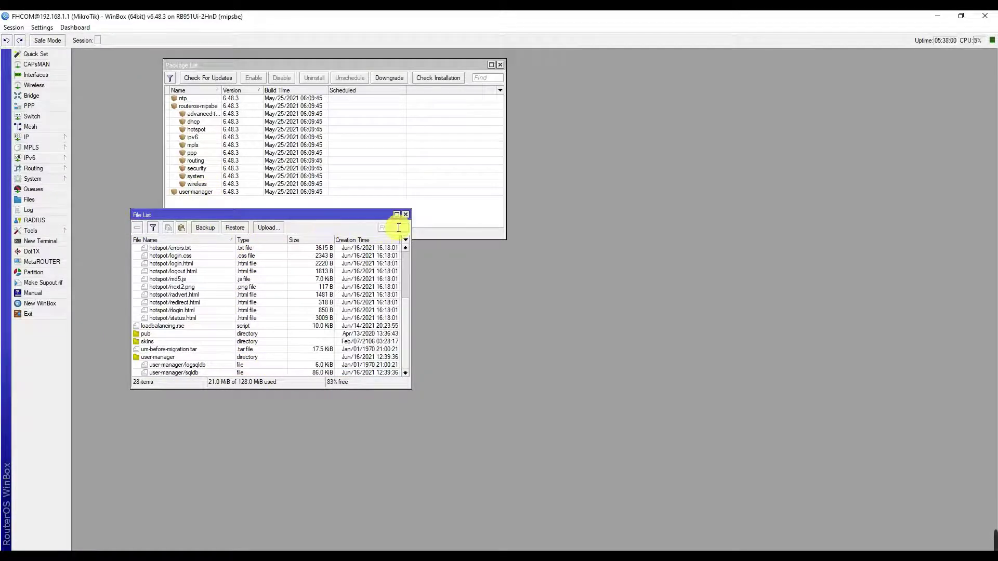
{"action": "key", "text": "alt+Tab"}
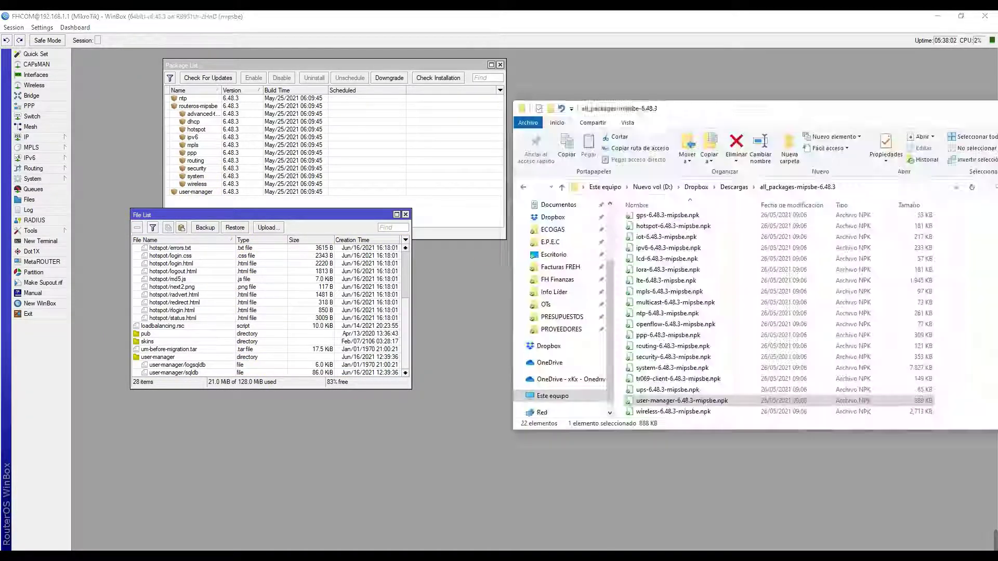
{"action": "key", "text": "alt+Tab"}
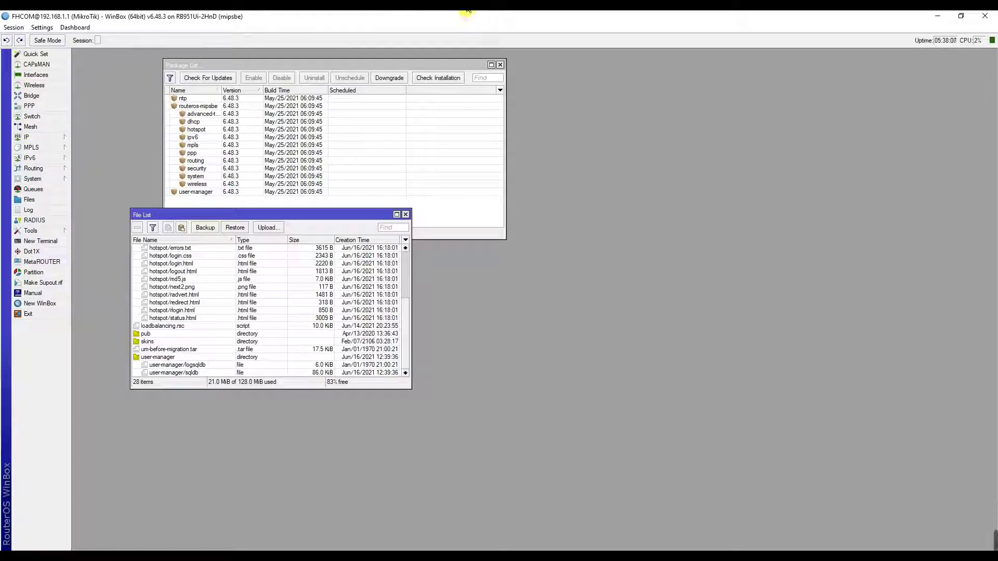
Open a new Chrome tab and load 192.168.20.1/userman.
{"action": "mouse_move", "coordinate": [471, 13]}
{"action": "left_click", "coordinate": [502, 52]}
{"action": "left_click", "coordinate": [134, 19]}
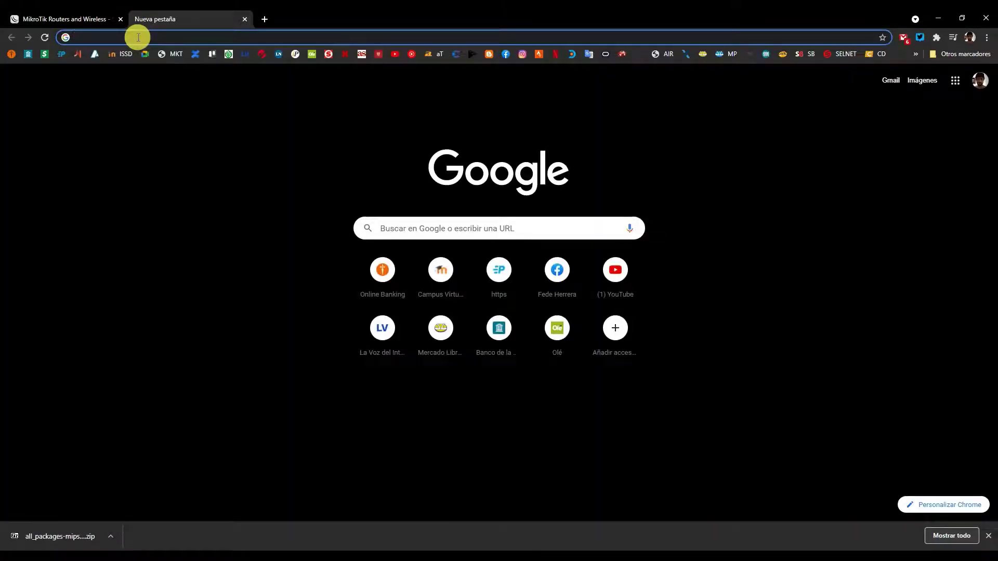
{"action": "type", "text": "19"}
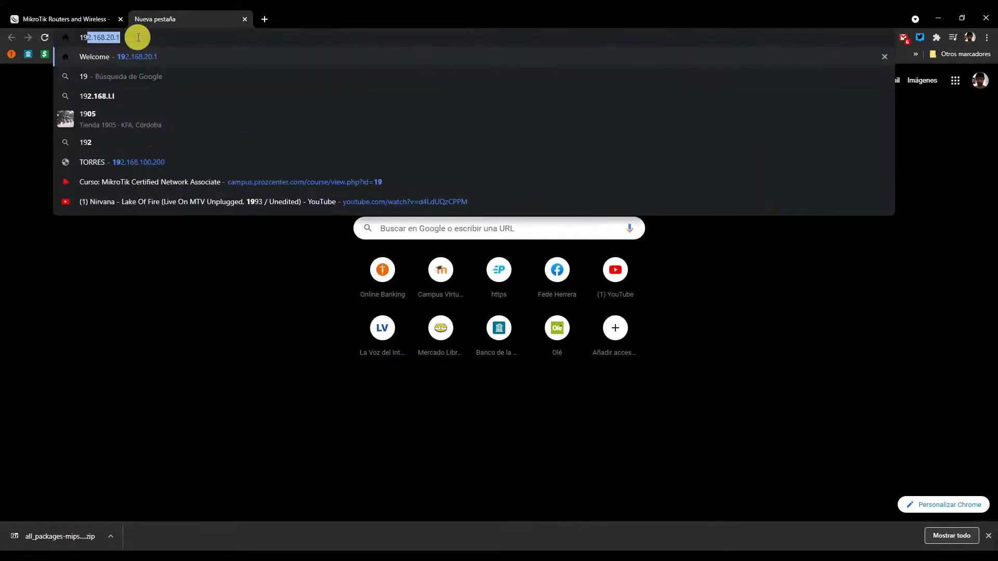
{"action": "key", "text": "Right"}
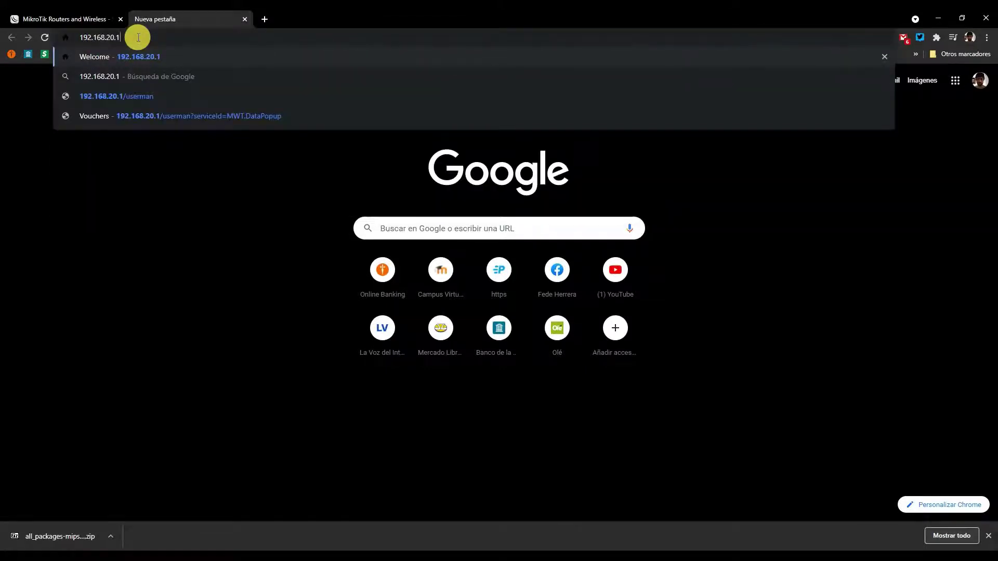
{"action": "type", "text": "/userm"}
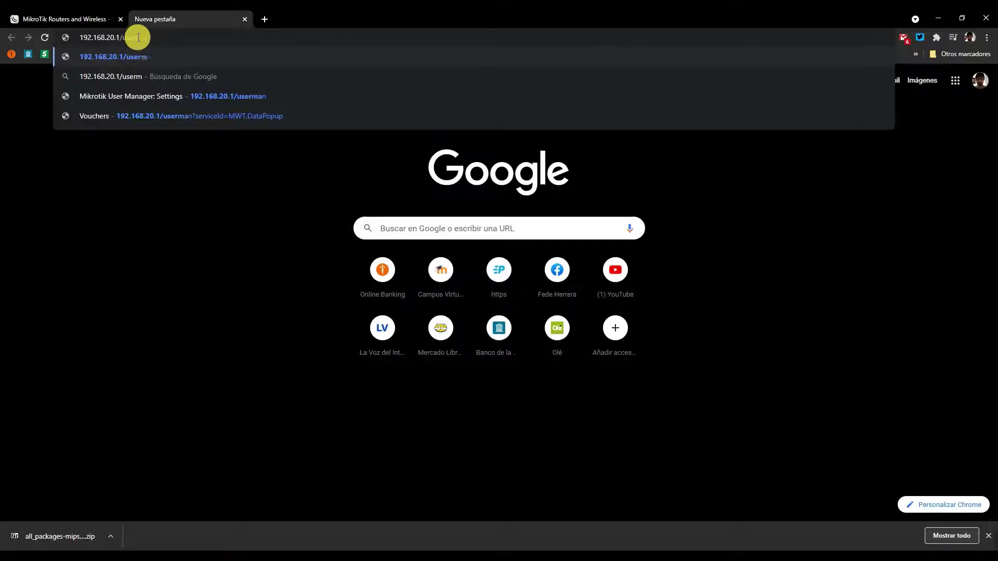
{"action": "key", "text": "Return"}
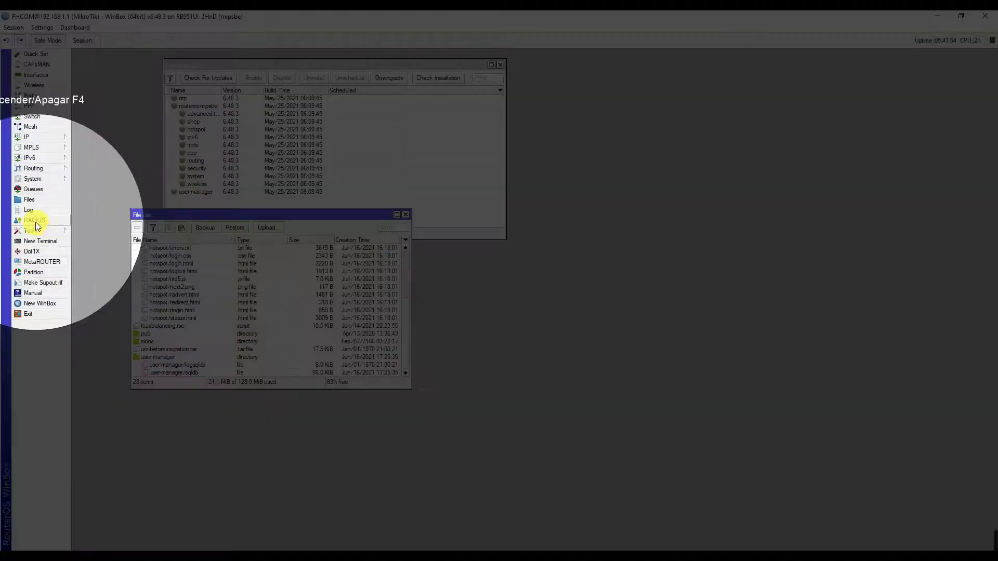
Add a RADIUS entry for the hotspot service at 127.0.0.1 with a shared secret.
{"action": "left_click", "coordinate": [35, 220]}
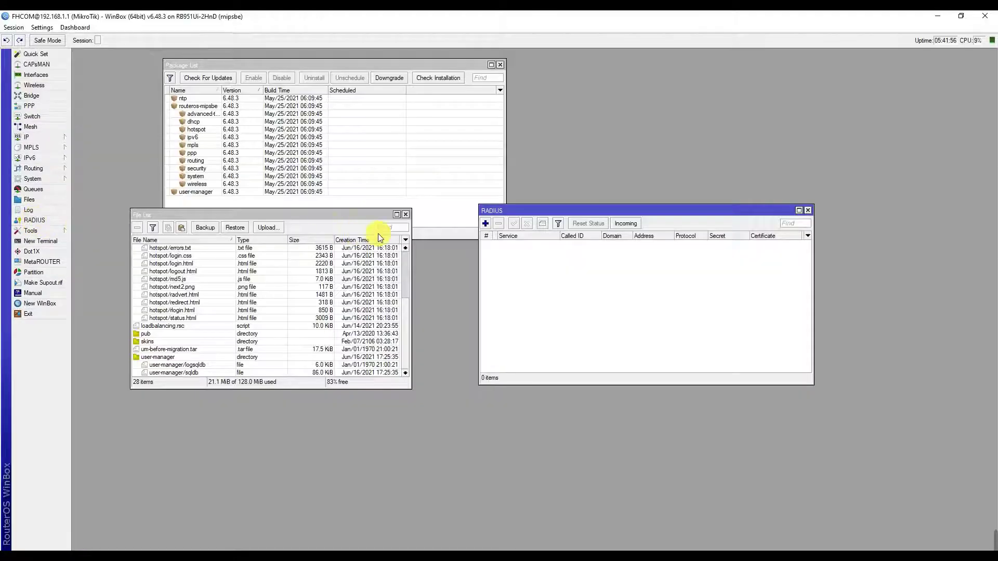
{"action": "left_click_drag", "start_coordinate": [498, 211], "coordinate": [469, 205]}
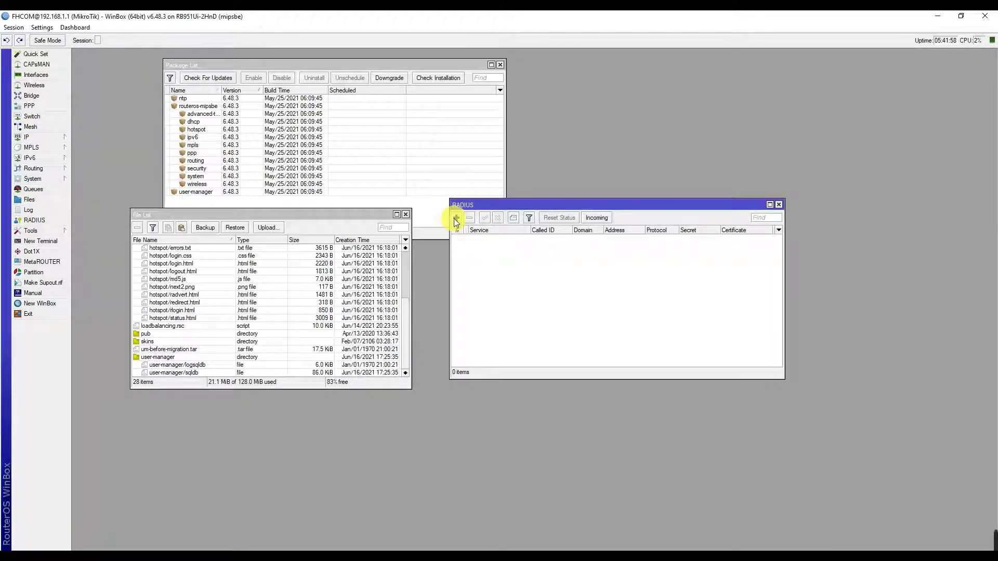
{"action": "left_click", "coordinate": [455, 218]}
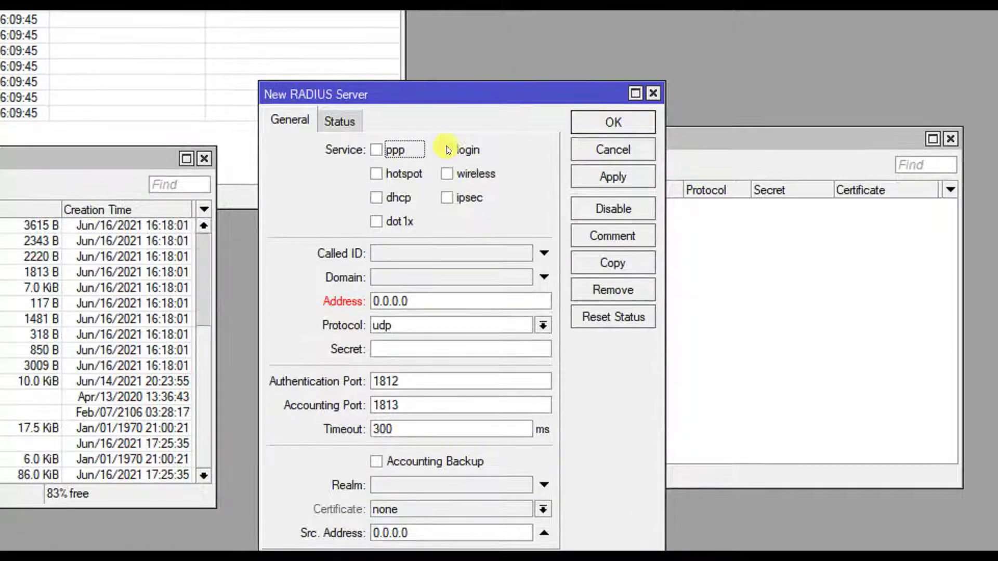
{"action": "left_click", "coordinate": [376, 175]}
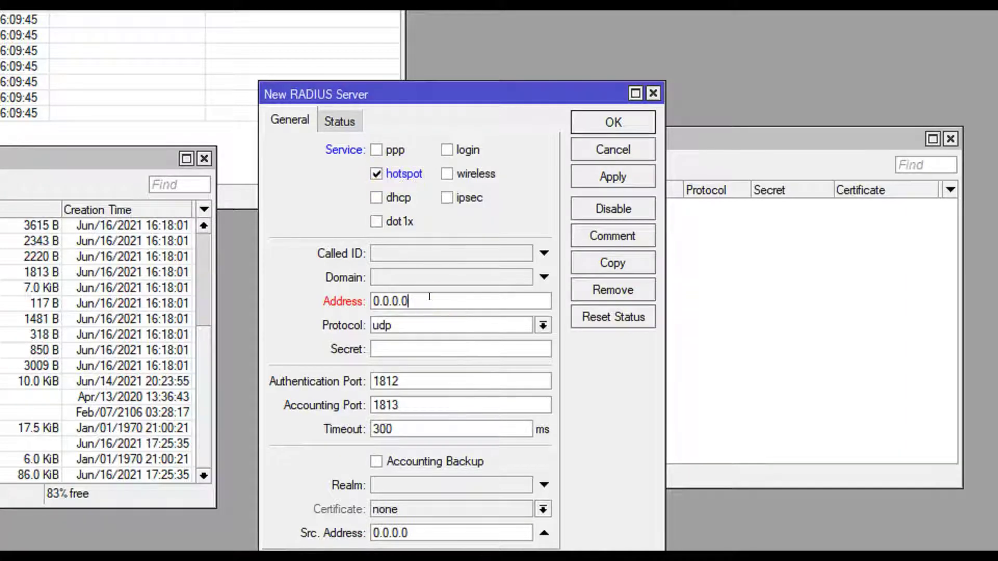
{"action": "left_click_drag", "start_coordinate": [457, 300], "coordinate": [321, 294]}
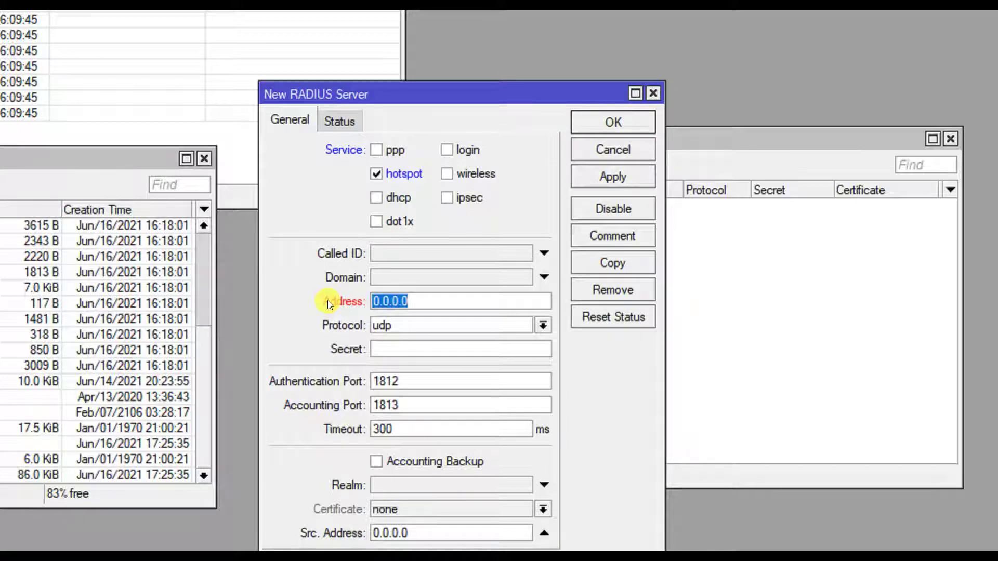
{"action": "type", "text": "127.0.0."}
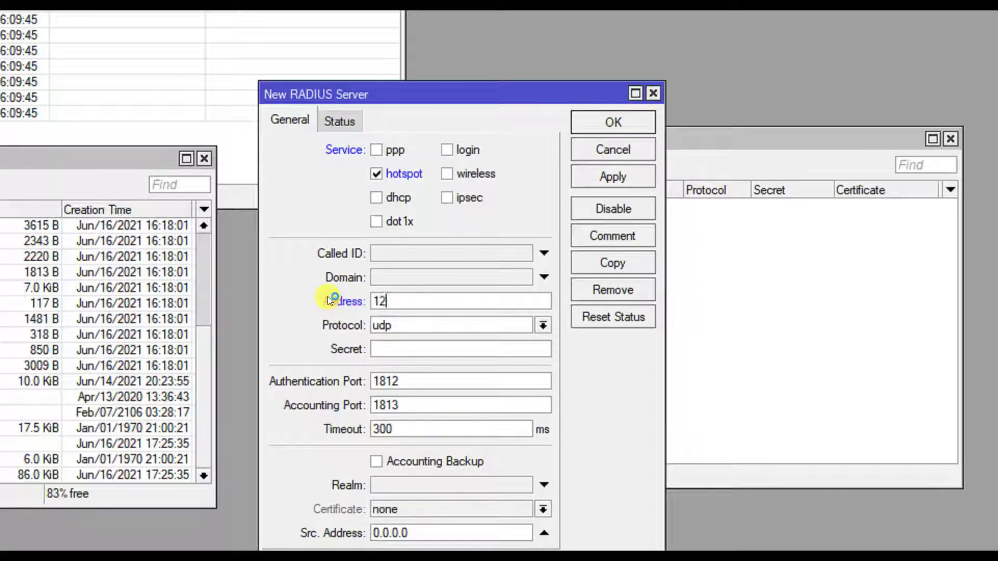
{"action": "type", "text": "1"}
{"action": "left_click", "coordinate": [435, 348]}
{"action": "type", "text": "123456"}
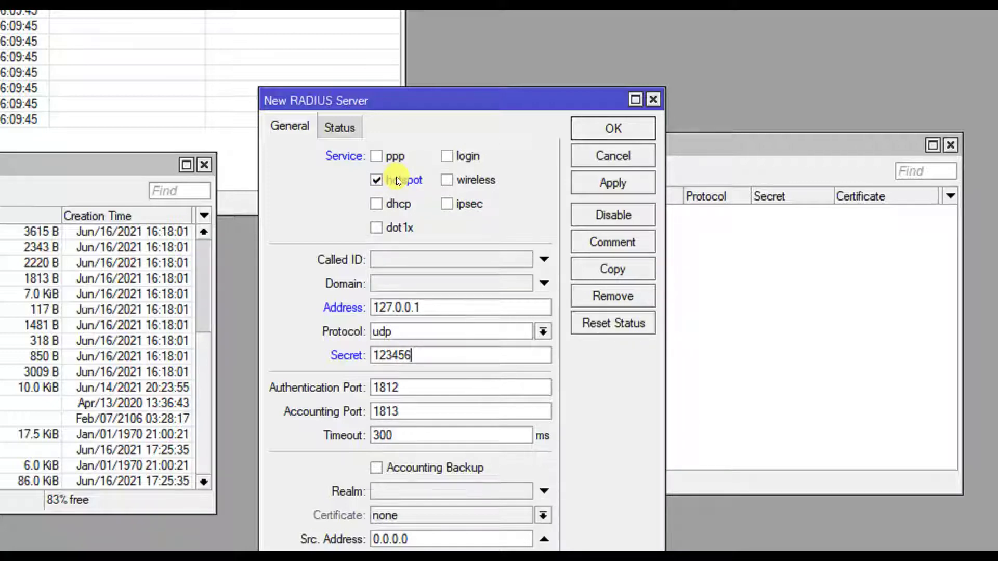
{"action": "left_click", "coordinate": [579, 128]}
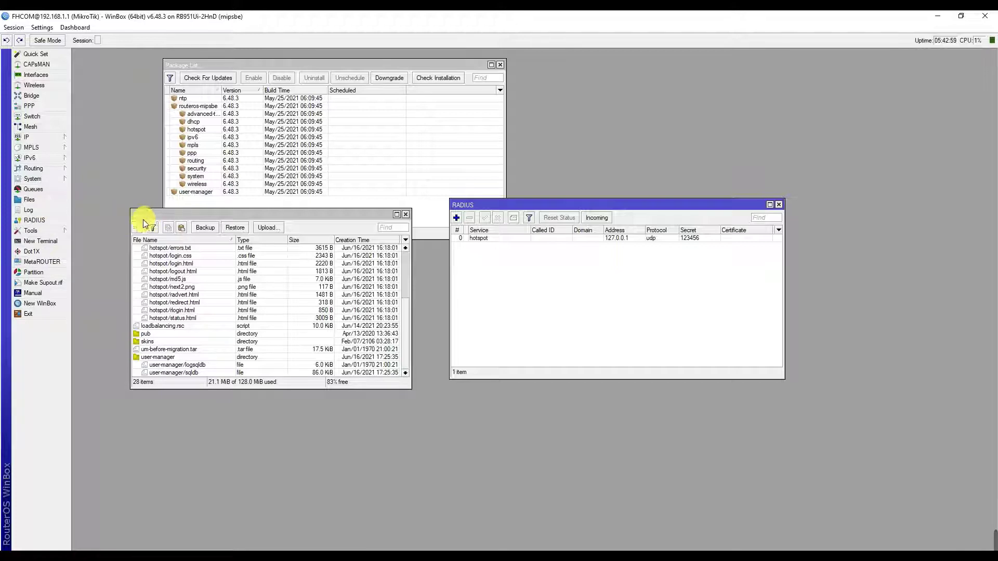
Tick Use RADIUS in hotspot server profile hsprof1, then return to the Chrome User Manager login page.
{"action": "left_click", "coordinate": [39, 139]}
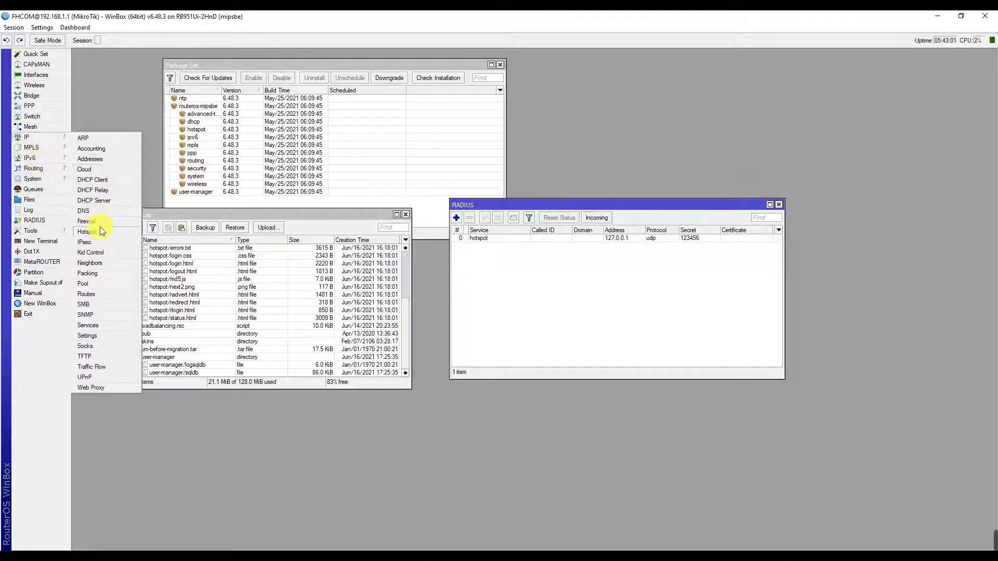
{"action": "left_click", "coordinate": [89, 231]}
{"action": "double_click", "coordinate": [341, 264]}
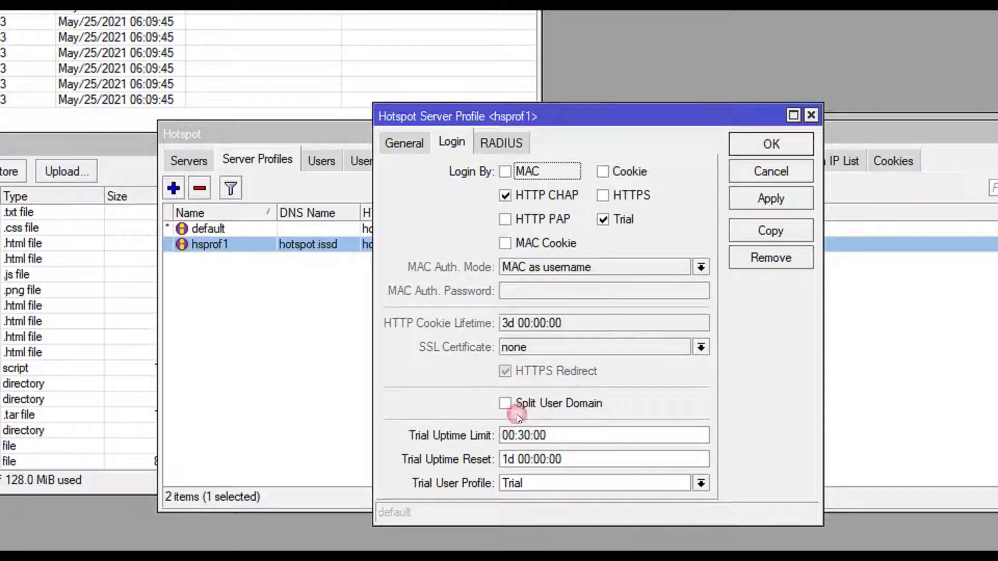
{"action": "left_click", "coordinate": [500, 143]}
{"action": "left_click", "coordinate": [472, 175]}
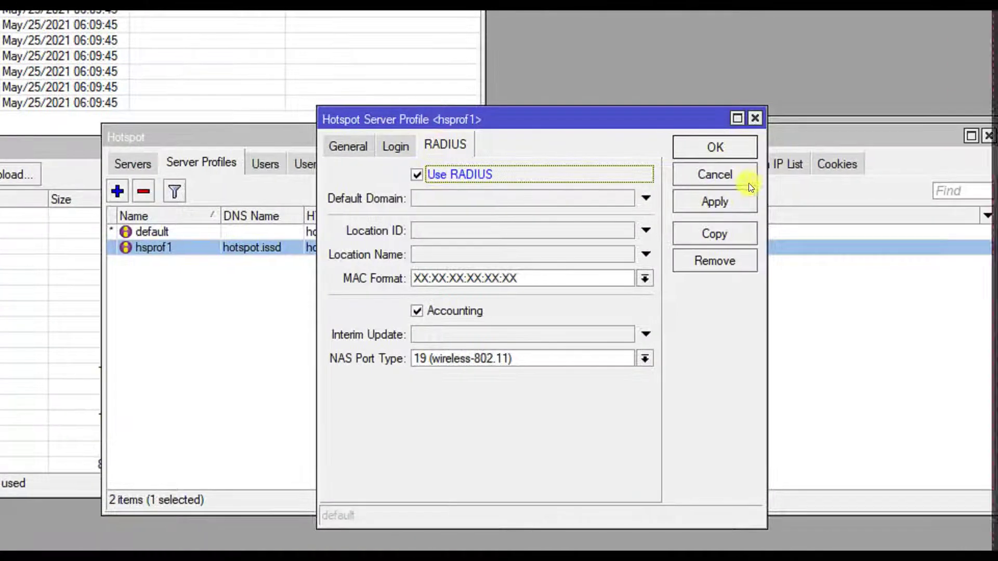
{"action": "left_click", "coordinate": [770, 147]}
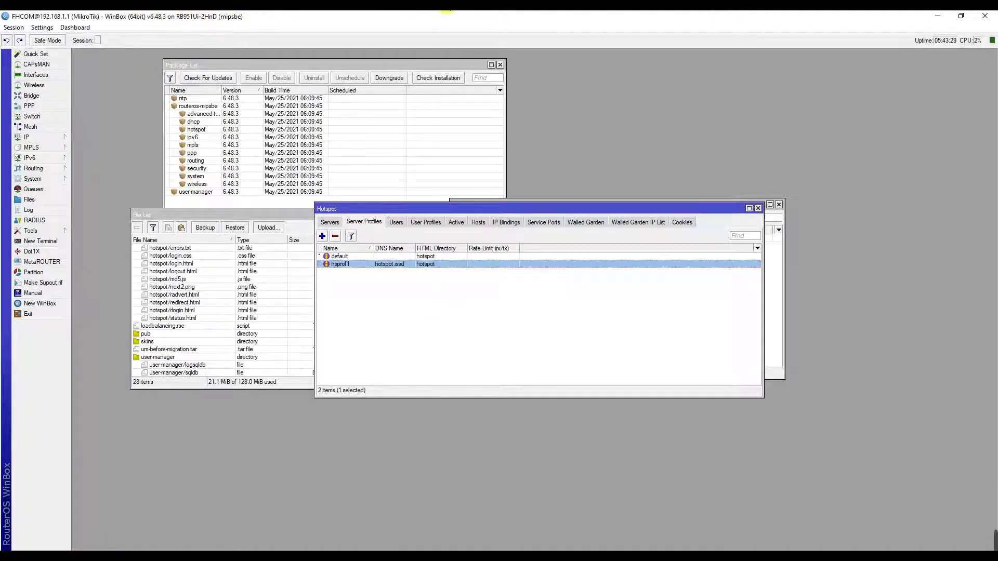
{"action": "mouse_move", "coordinate": [447, 8]}
{"action": "left_click", "coordinate": [522, 45]}
Log in to User Manager as admin and remove the only existing user.
{"action": "left_click", "coordinate": [510, 270]}
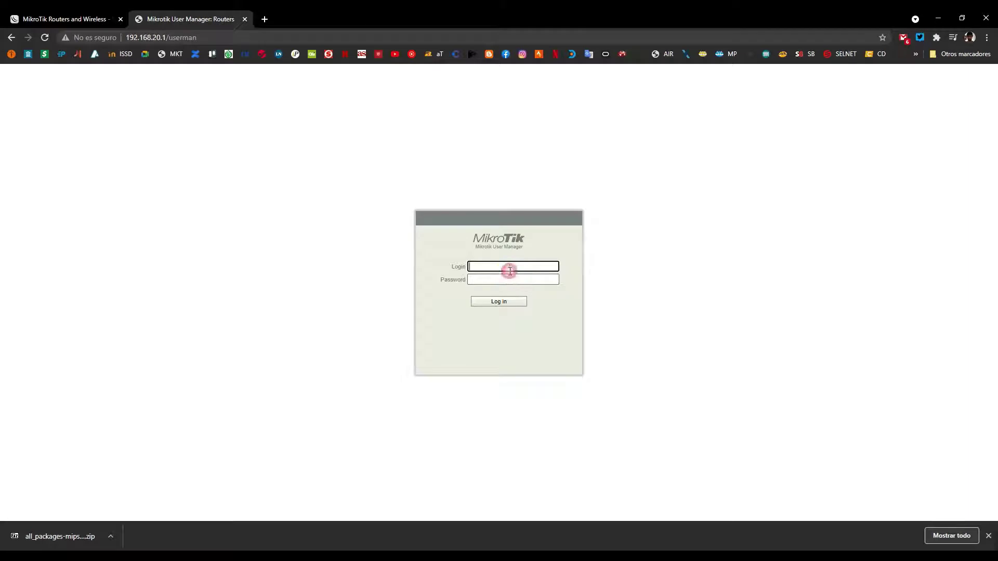
{"action": "type", "text": "admin"}
{"action": "left_click", "coordinate": [501, 304]}
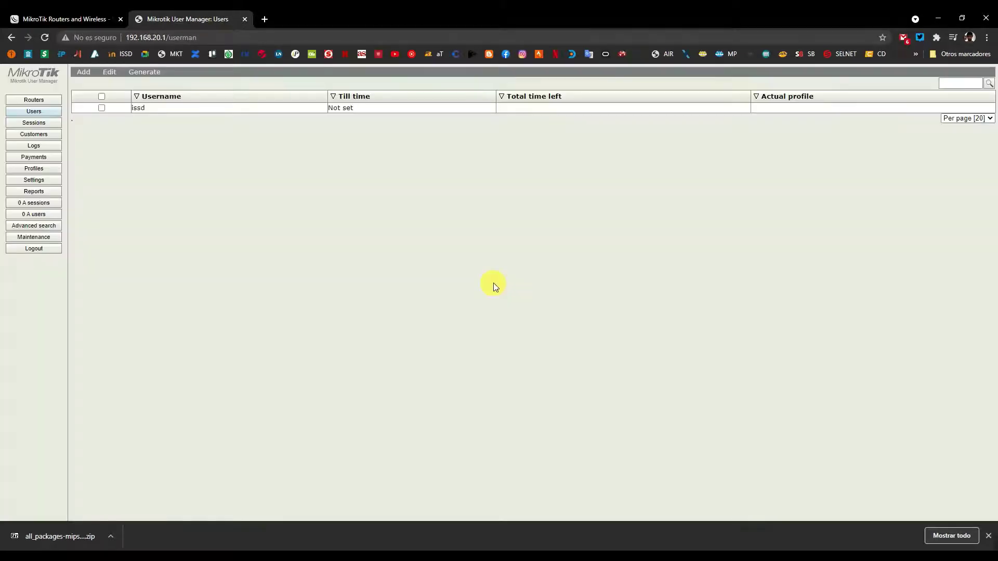
{"action": "left_click", "coordinate": [101, 107]}
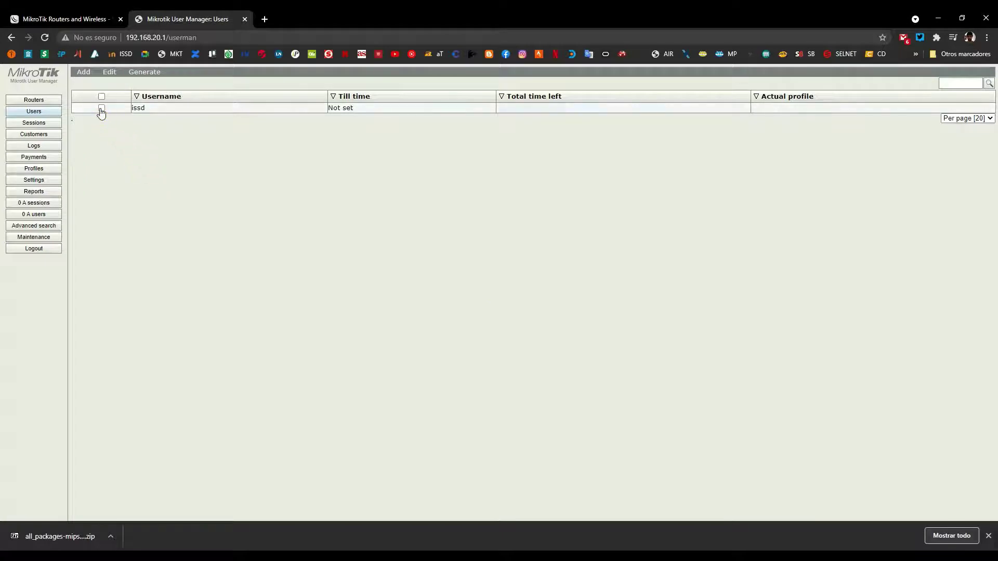
{"action": "left_click", "coordinate": [89, 73]}
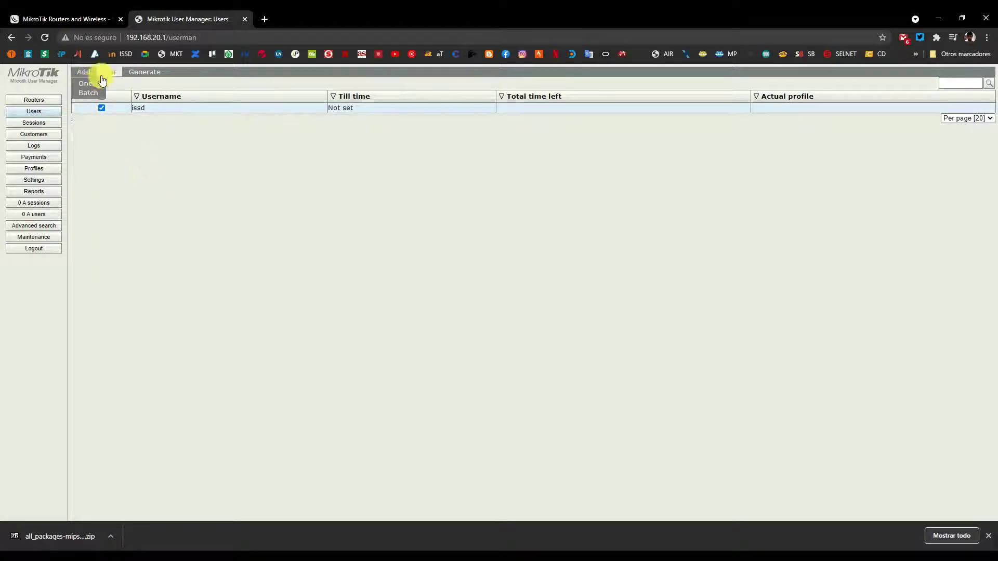
{"action": "left_click", "coordinate": [107, 74]}
{"action": "left_click", "coordinate": [112, 112]}
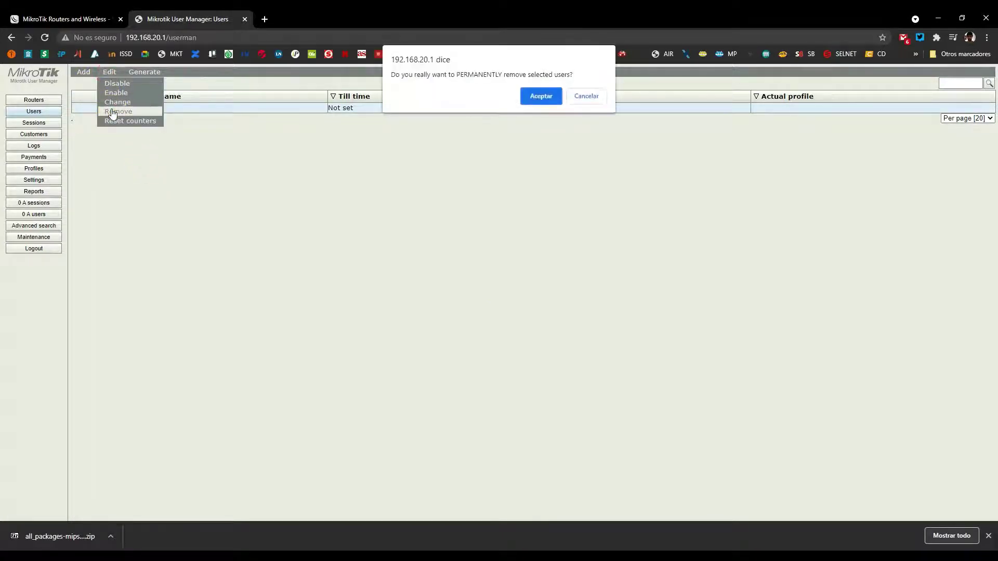
{"action": "left_click", "coordinate": [528, 102]}
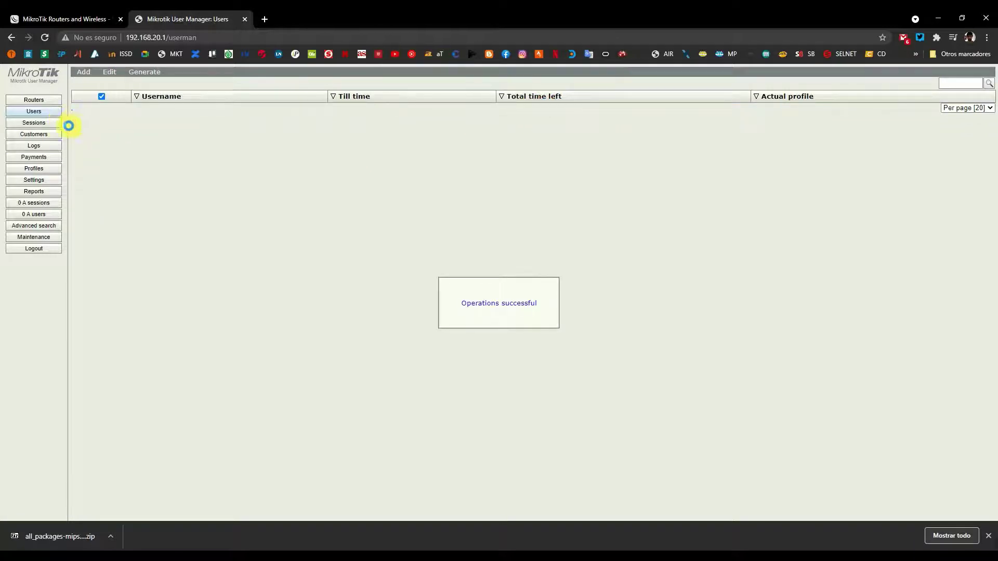
Browse the Users, Sessions and Customers lists without adding or removing anything.
{"action": "left_click", "coordinate": [34, 111]}
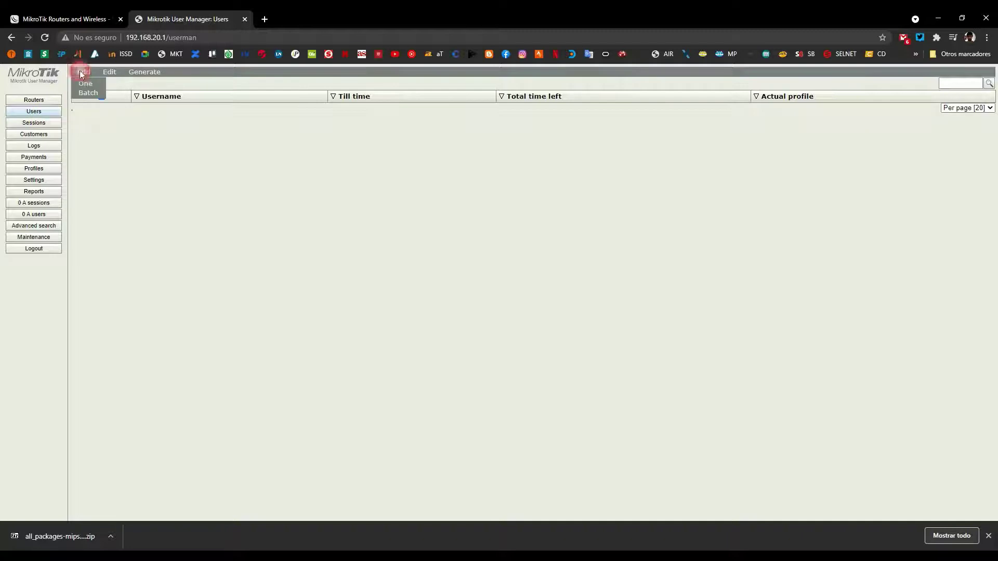
{"action": "left_click", "coordinate": [82, 84]}
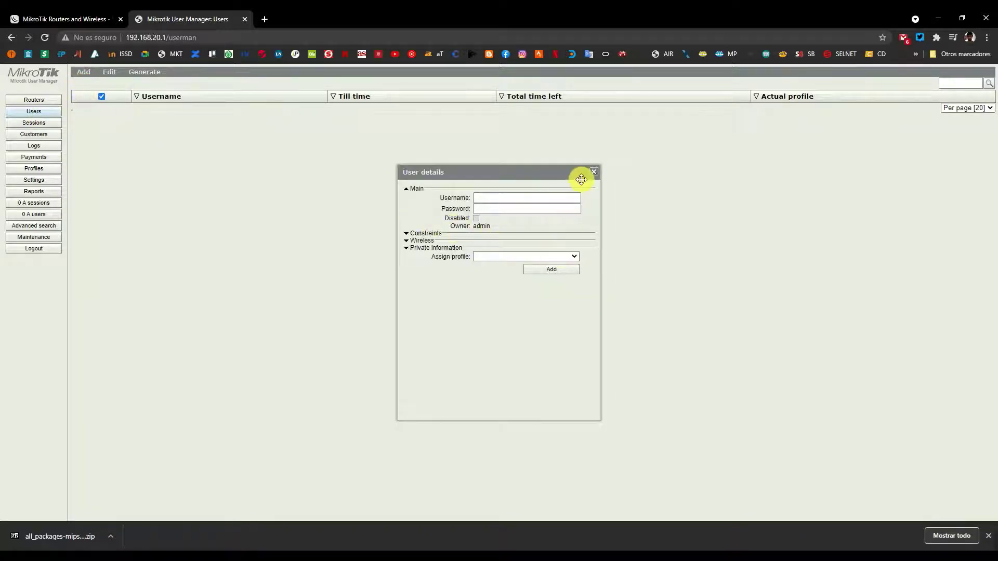
{"action": "left_click", "coordinate": [593, 172]}
{"action": "left_click", "coordinate": [33, 123]}
{"action": "left_click", "coordinate": [88, 97]}
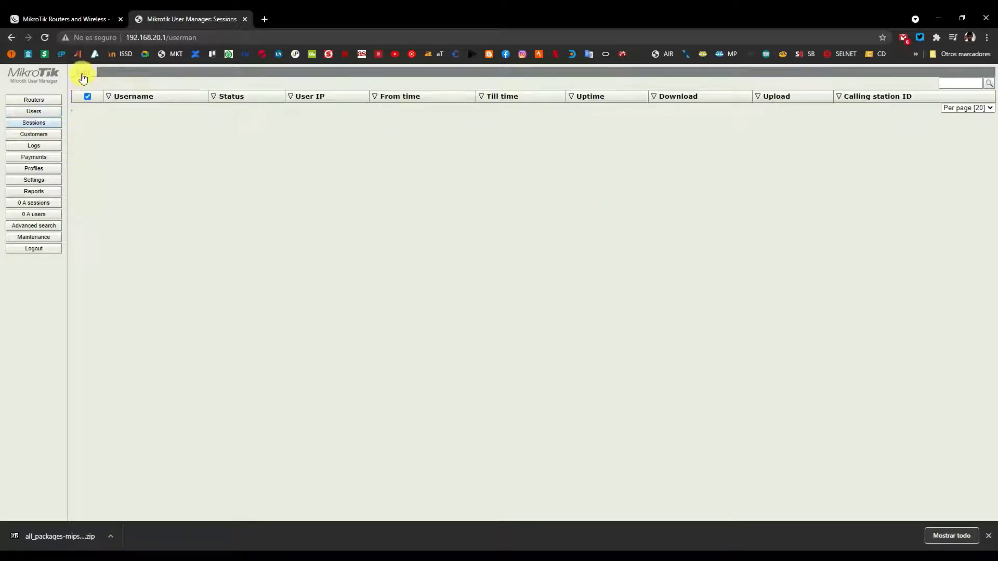
{"action": "left_click", "coordinate": [87, 84]}
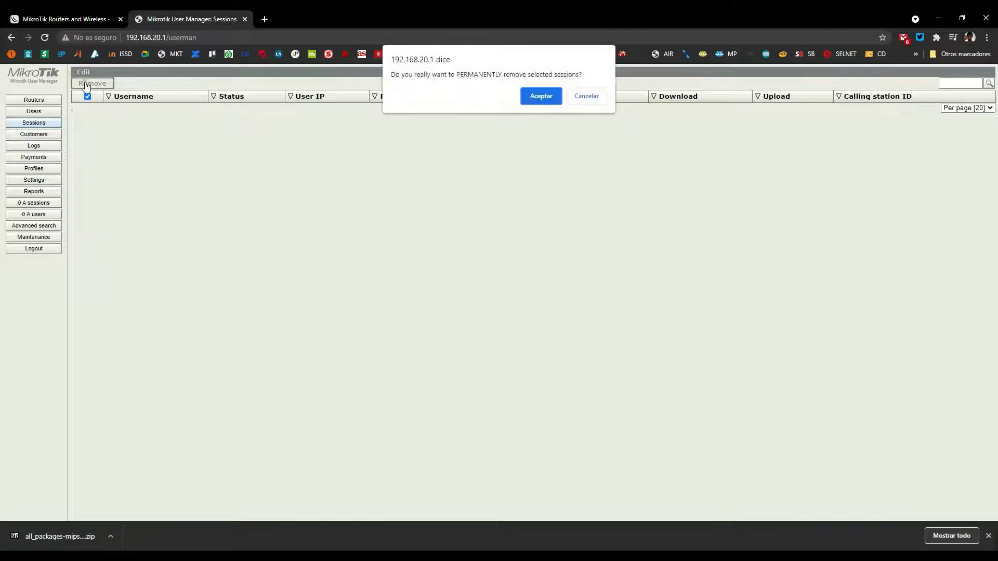
{"action": "left_click", "coordinate": [587, 96]}
{"action": "left_click", "coordinate": [26, 137]}
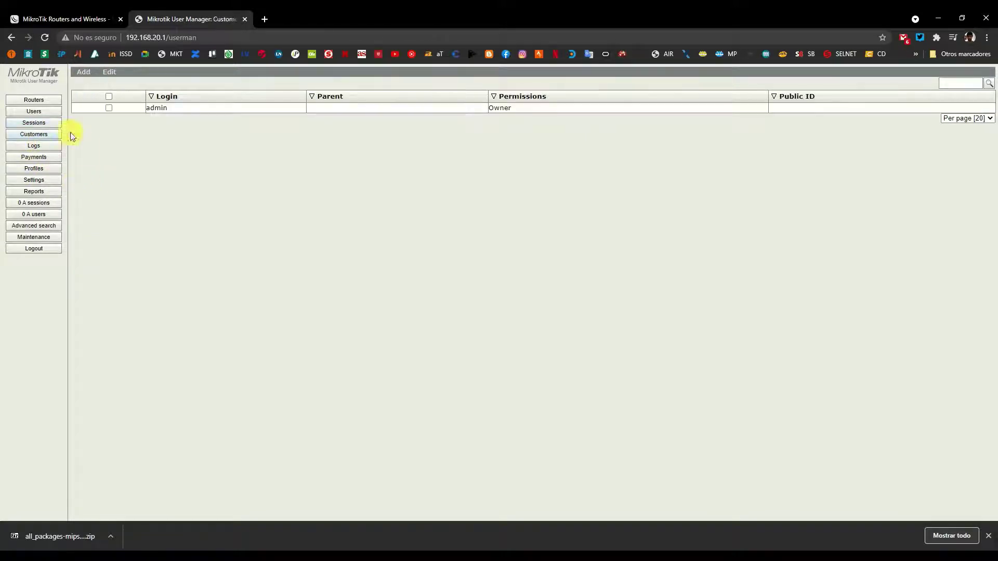
Start a new customer and enter its login and password.
{"action": "left_click", "coordinate": [82, 74]}
{"action": "left_click", "coordinate": [522, 197]}
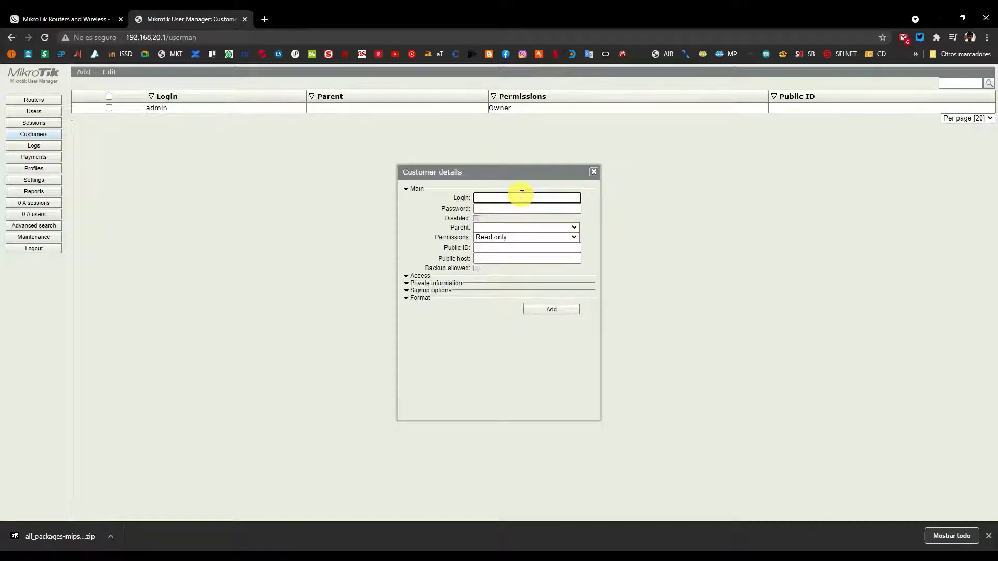
{"action": "type", "text": "d"}
{"action": "left_click", "coordinate": [513, 208]}
{"action": "type", "text": "issd"}
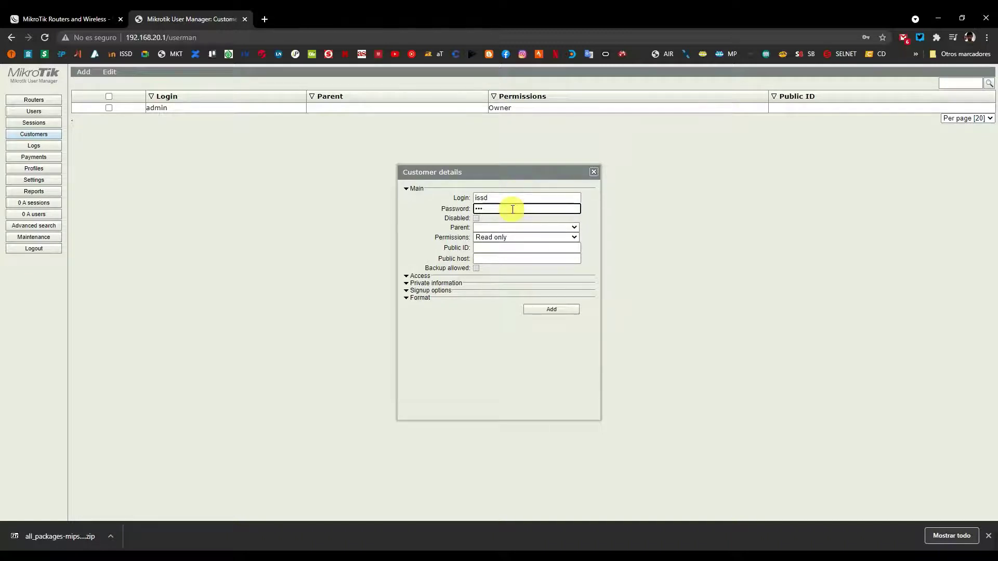
{"action": "type", "text": "12"}
{"action": "double_click", "coordinate": [512, 210]}
{"action": "type", "text": "•••••"}
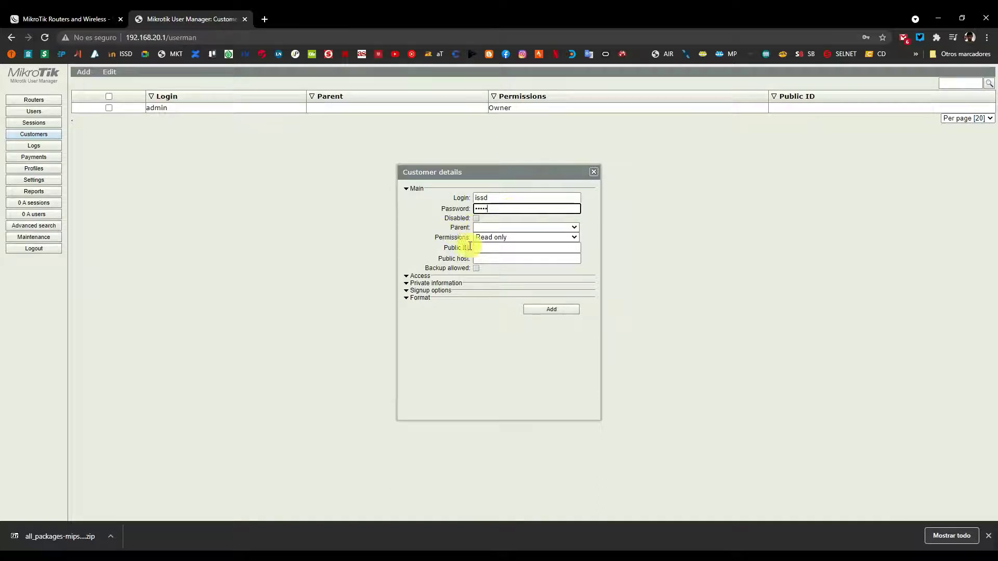
Give the customer Full permissions and add it.
{"action": "left_click", "coordinate": [420, 276]}
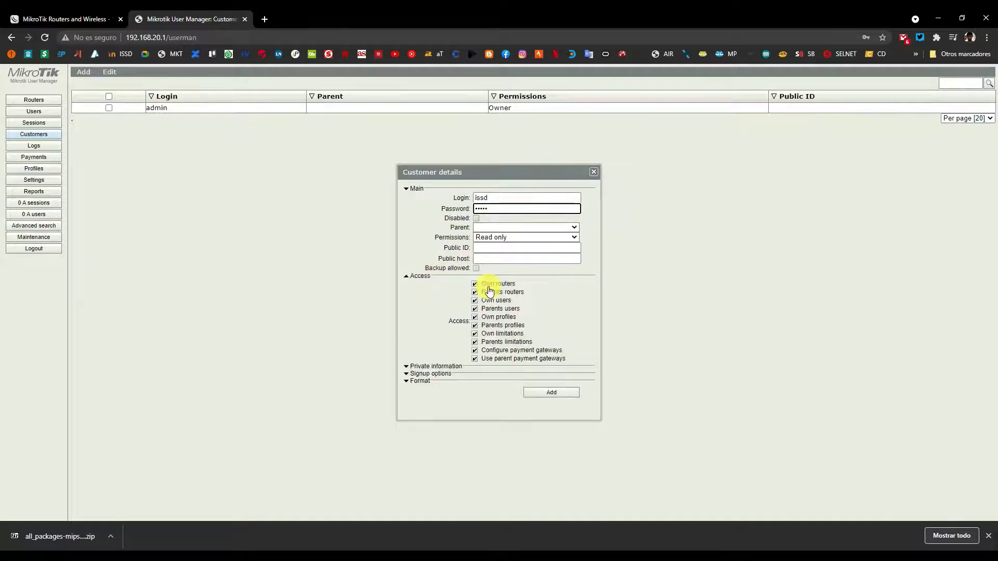
{"action": "left_click", "coordinate": [486, 237]}
{"action": "left_click", "coordinate": [484, 264]}
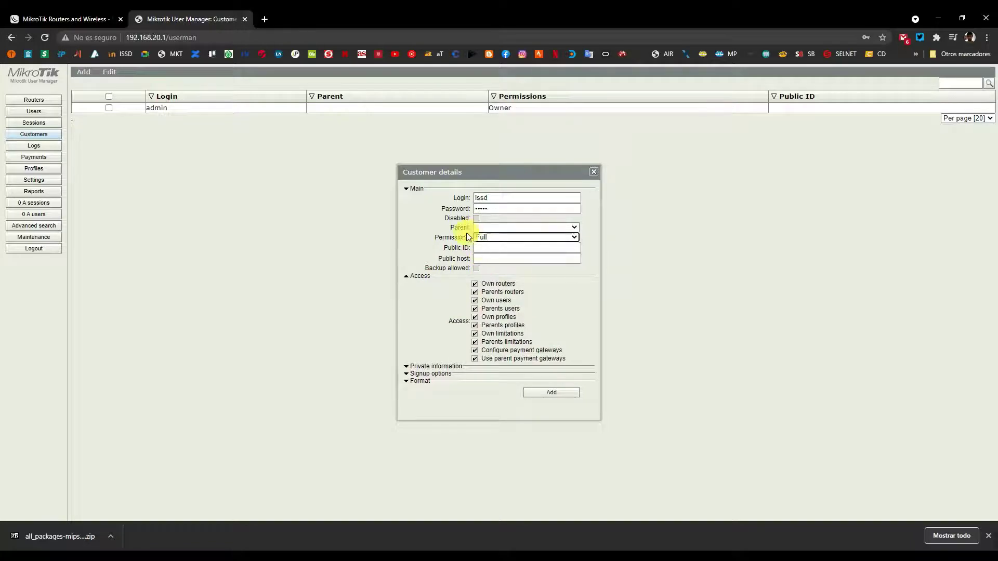
{"action": "left_click", "coordinate": [546, 393]}
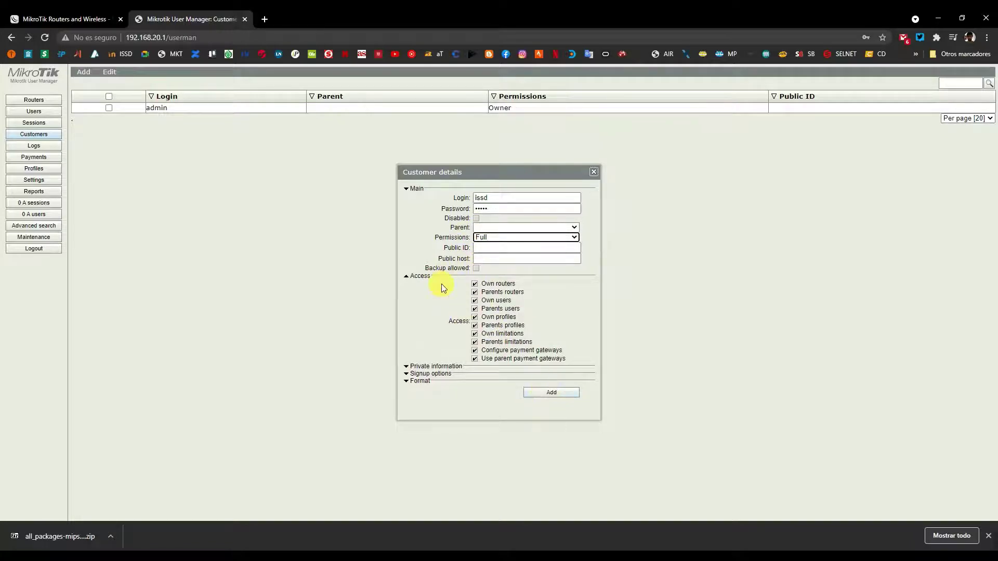
{"action": "left_click", "coordinate": [551, 394]}
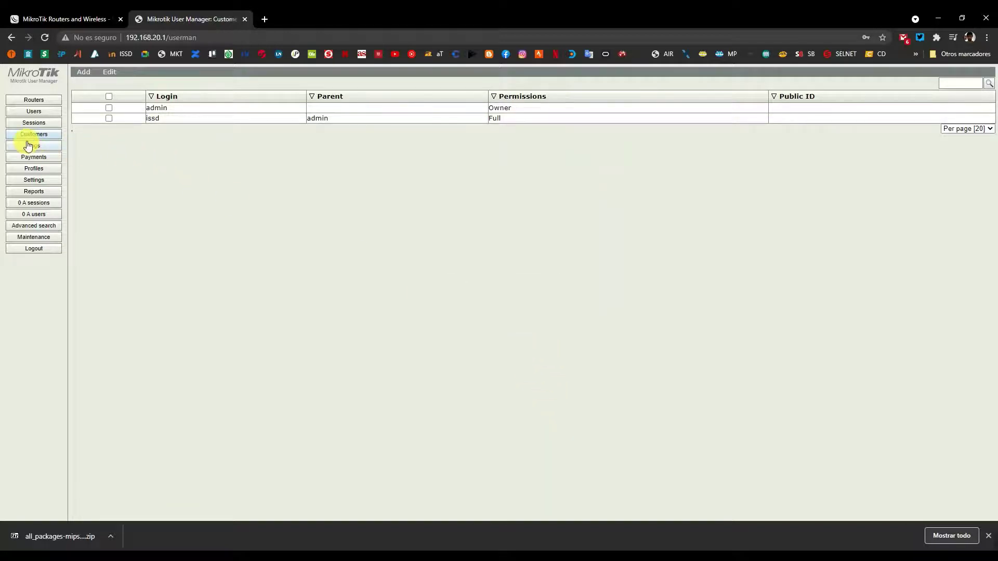
{"action": "left_click", "coordinate": [32, 99]}
Start a new router named Mikrotik owned by the new customer.
{"action": "left_click", "coordinate": [86, 72]}
{"action": "left_click", "coordinate": [84, 83]}
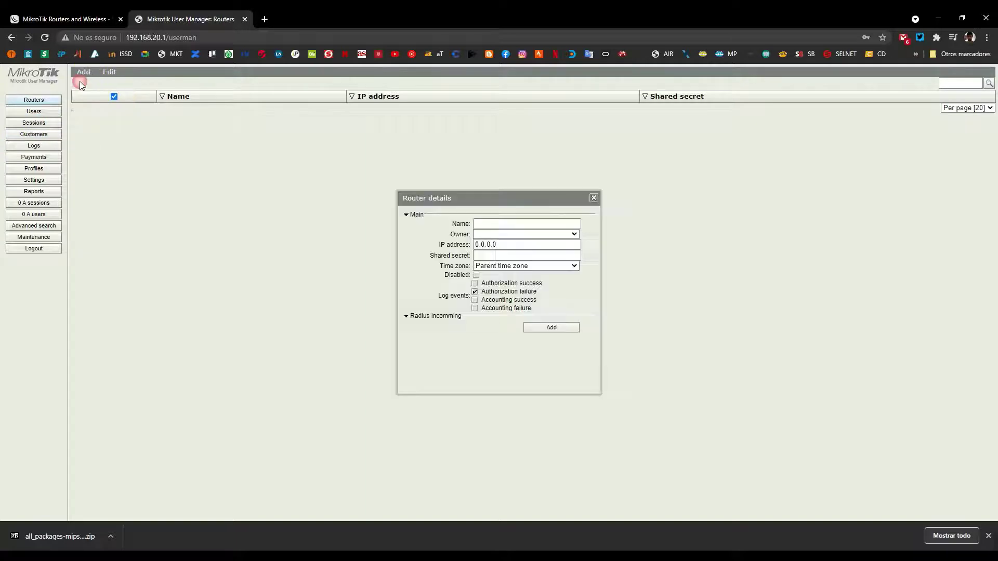
{"action": "left_click", "coordinate": [482, 223]}
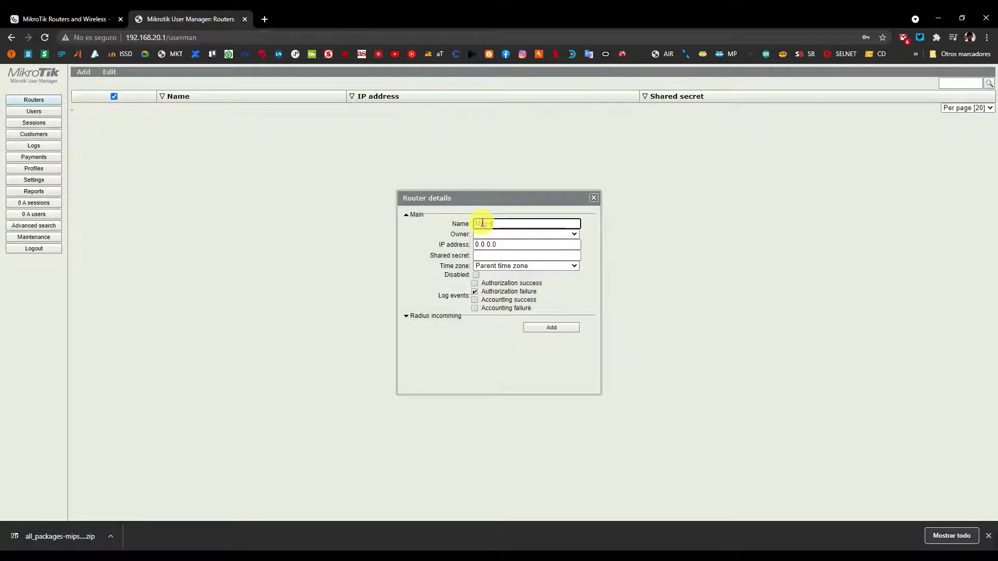
{"action": "key", "text": "Tab"}
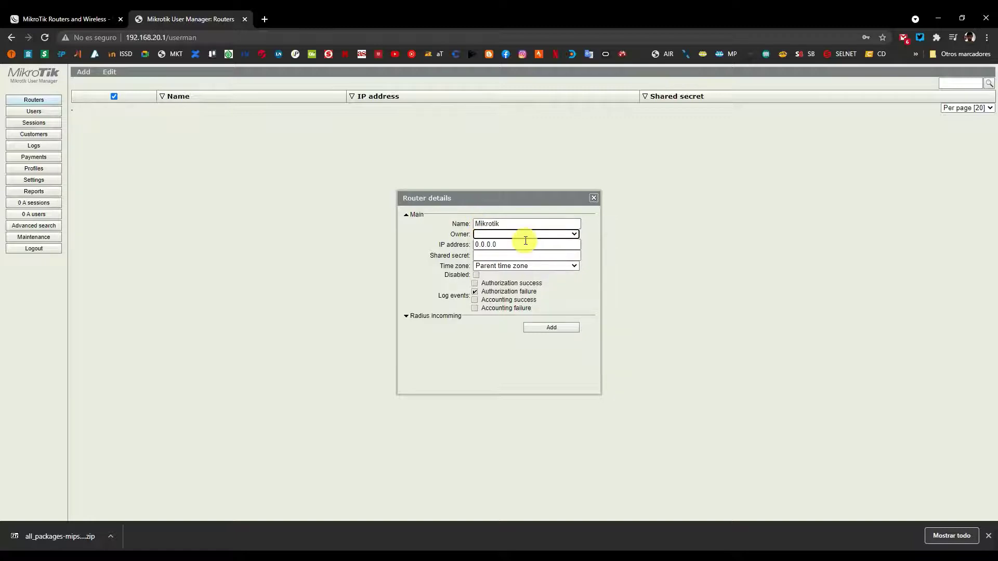
{"action": "left_click", "coordinate": [525, 234]}
{"action": "left_click", "coordinate": [501, 256]}
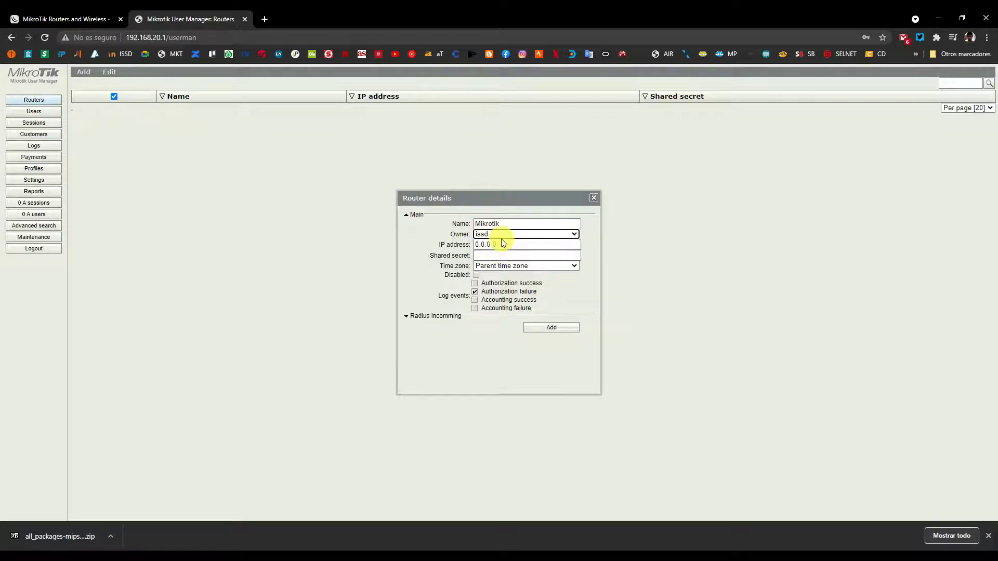
{"action": "key", "text": "Tab"}
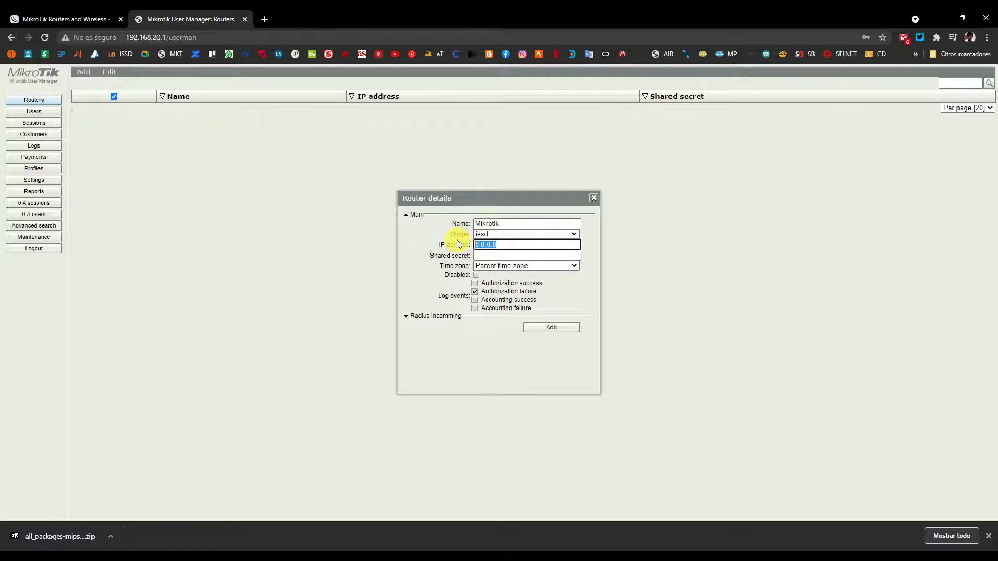
{"action": "type", "text": "19"}
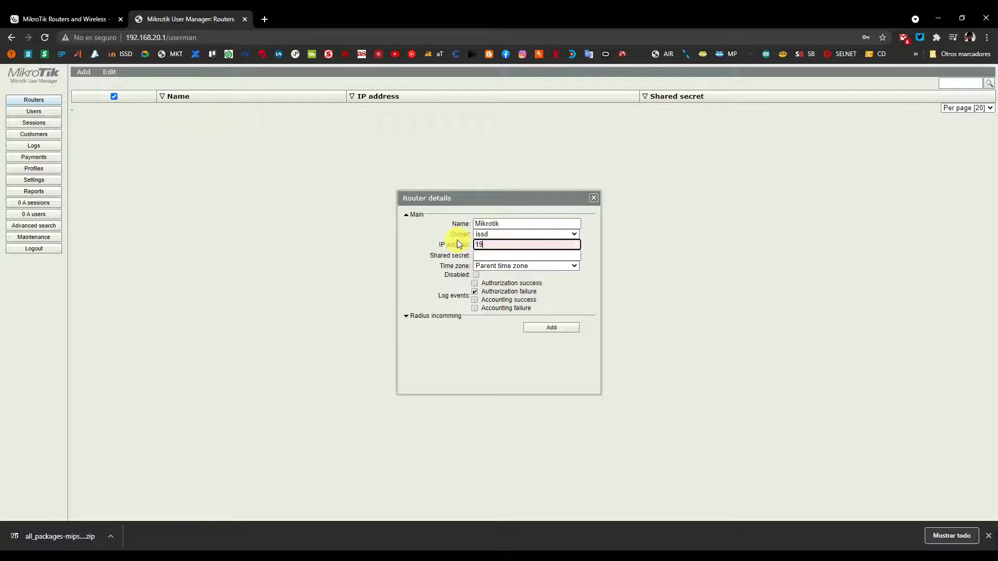
{"action": "type", "text": "227.0.01"}
{"action": "key", "text": "BackSpace"}
{"action": "type", "text": ".1"}
{"action": "left_click", "coordinate": [494, 257]}
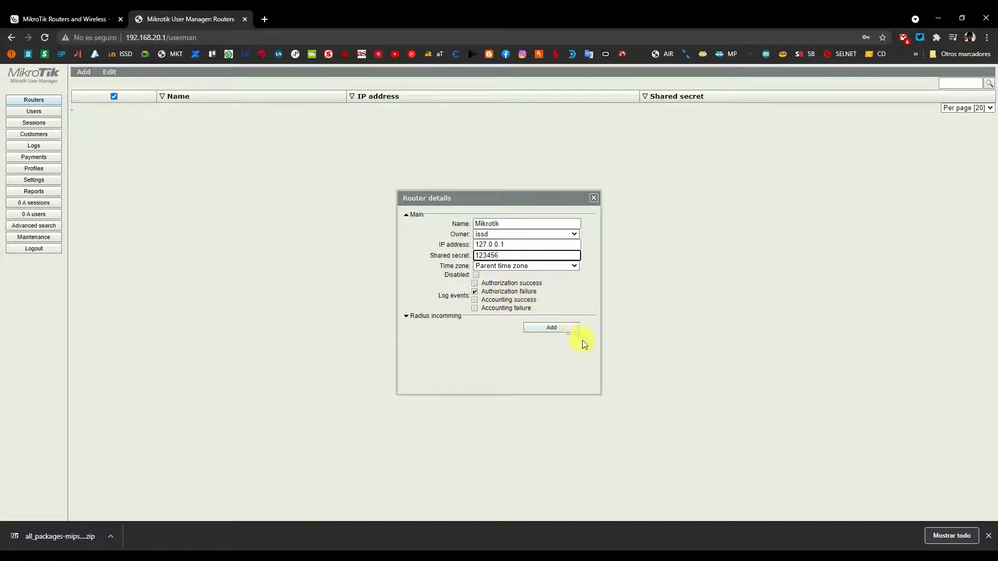
{"action": "left_click", "coordinate": [560, 329]}
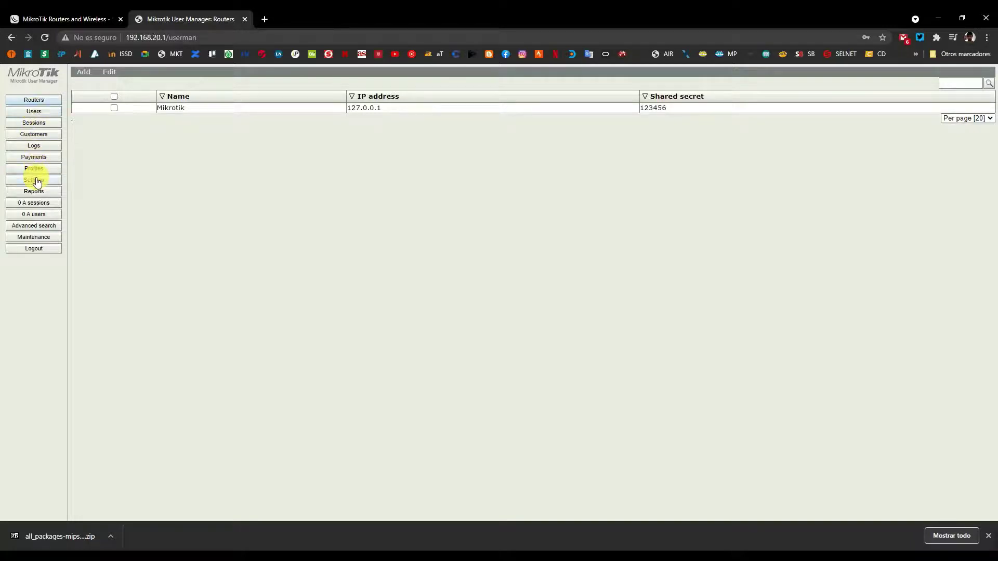
Start a new limitation named 3M/1M under Profiles > Limitations, leaving owner blank.
{"action": "left_click", "coordinate": [34, 170]}
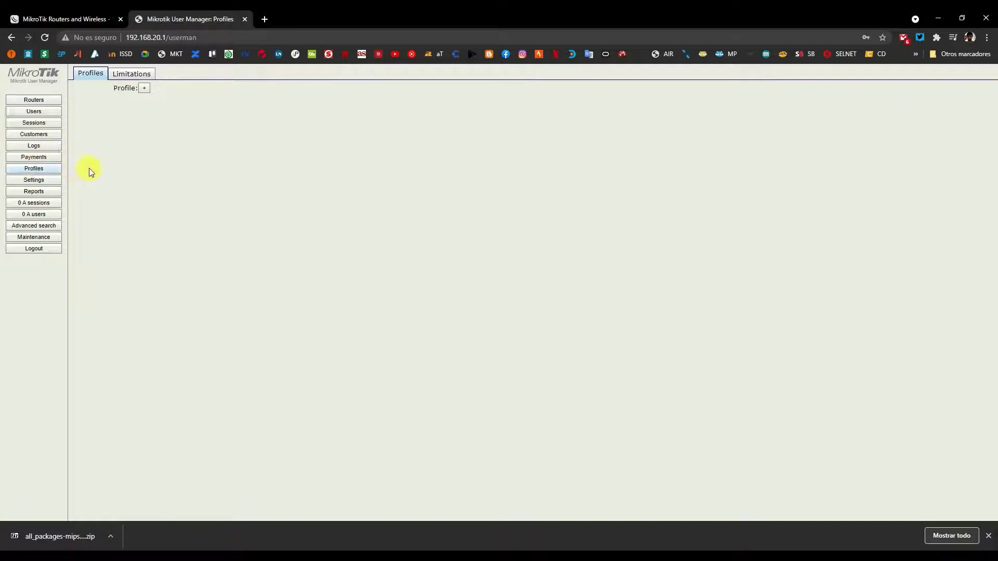
{"action": "left_click", "coordinate": [127, 75]}
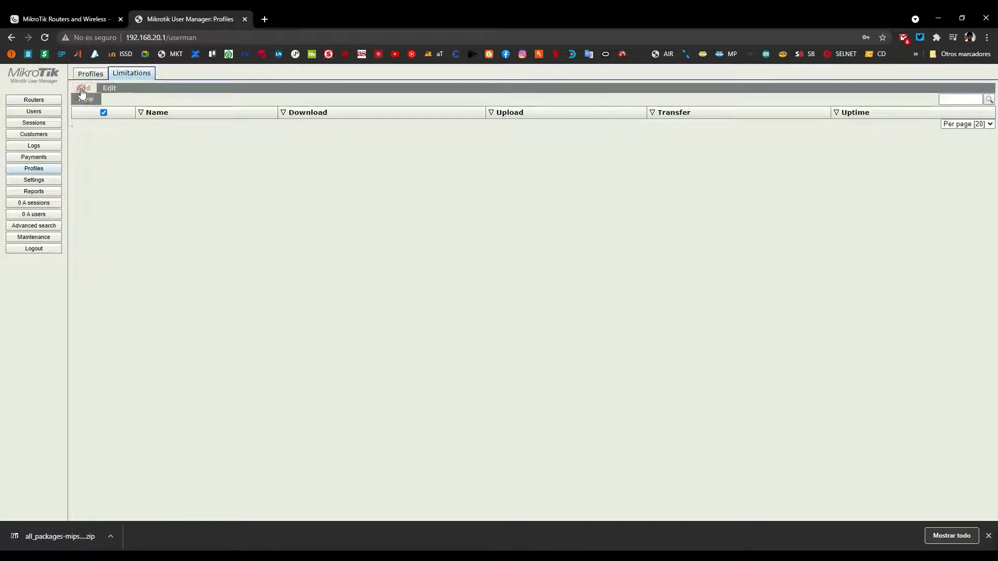
{"action": "left_click", "coordinate": [82, 88]}
{"action": "left_click", "coordinate": [494, 168]}
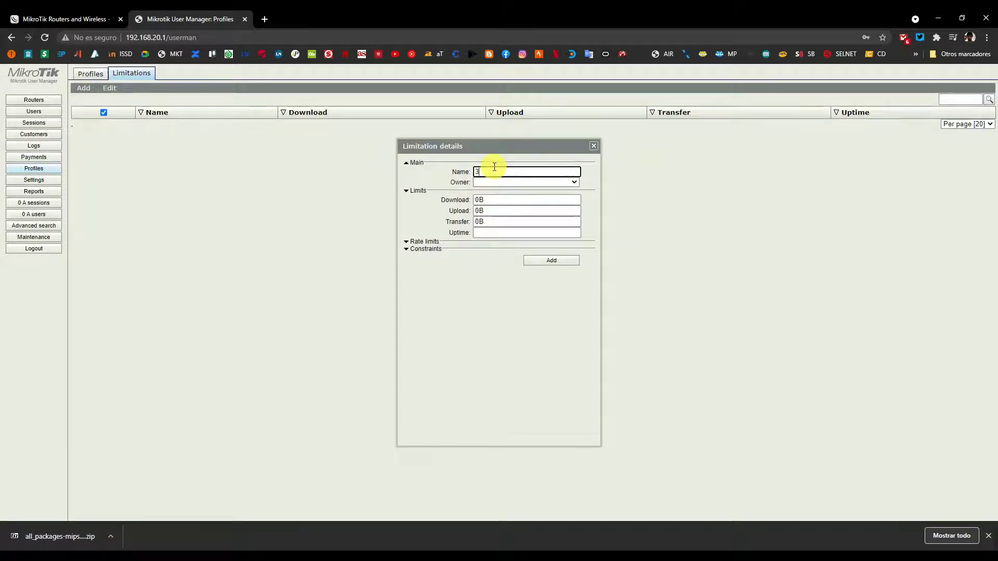
{"action": "type", "text": "3M/1M"}
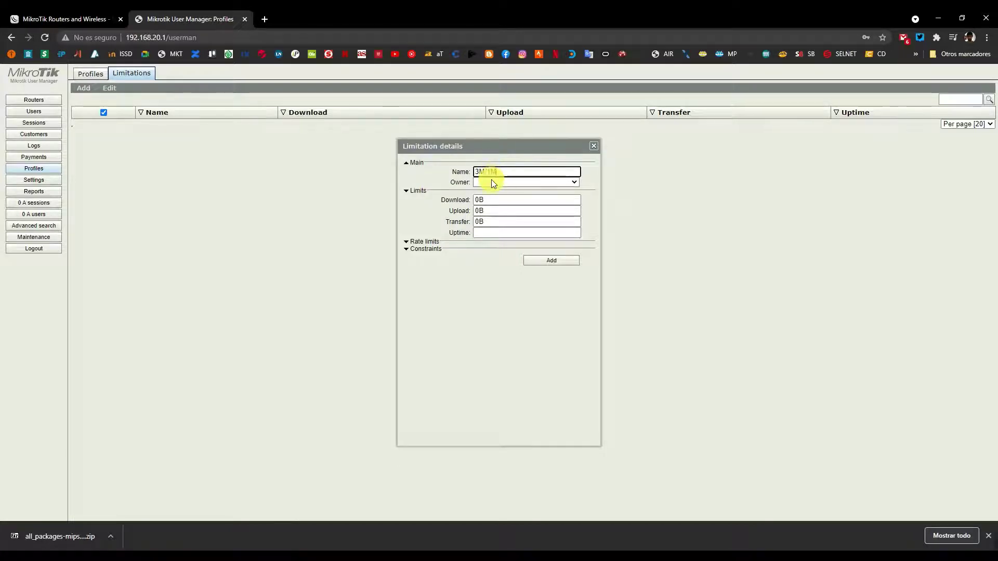
{"action": "left_click", "coordinate": [491, 182]}
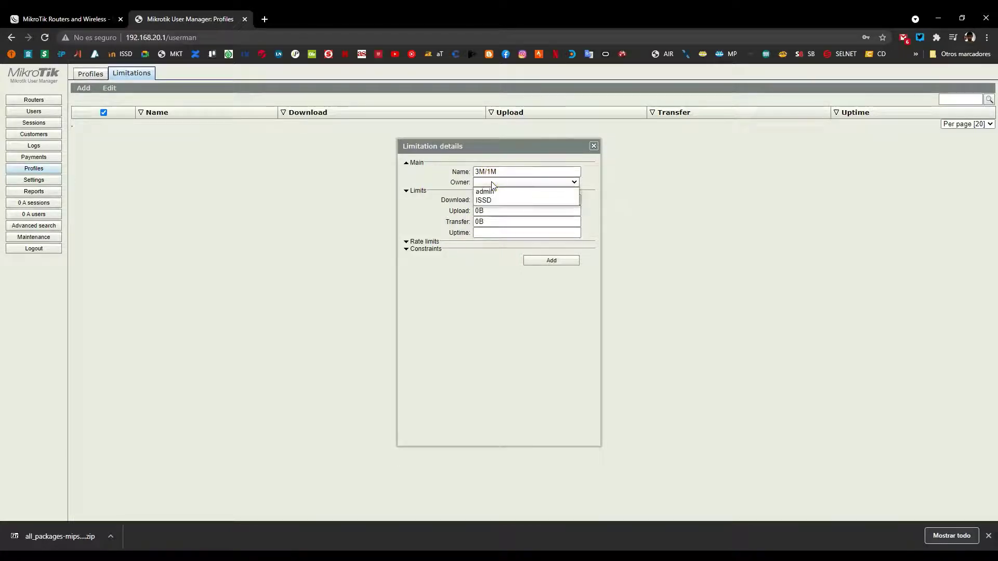
{"action": "left_click", "coordinate": [488, 185]}
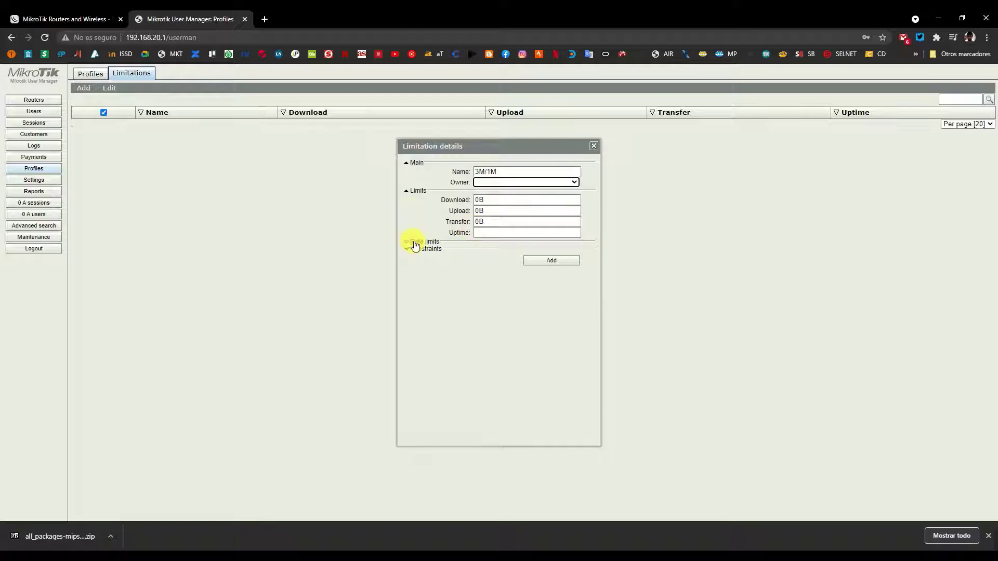
Set its rate limits to Rx 1M and Tx 3M, keeping priority Not specified.
{"action": "left_click", "coordinate": [412, 242]}
{"action": "left_click", "coordinate": [427, 314]}
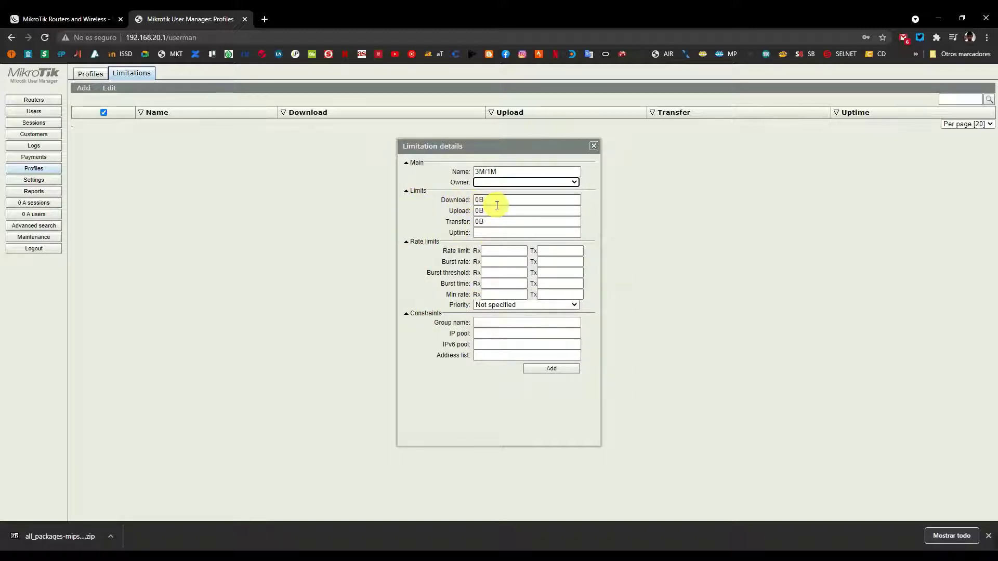
{"action": "left_click", "coordinate": [436, 197]}
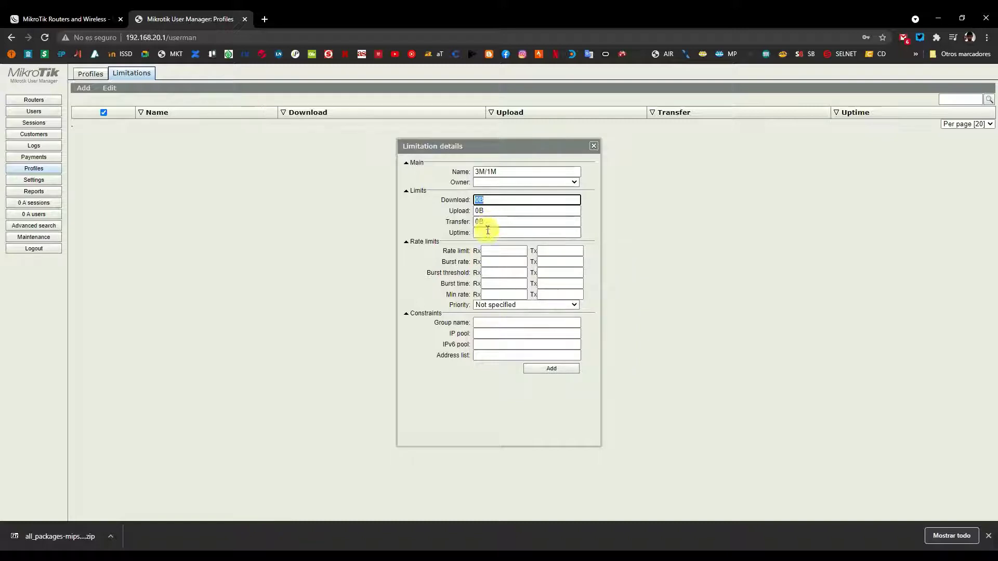
{"action": "left_click", "coordinate": [487, 232]}
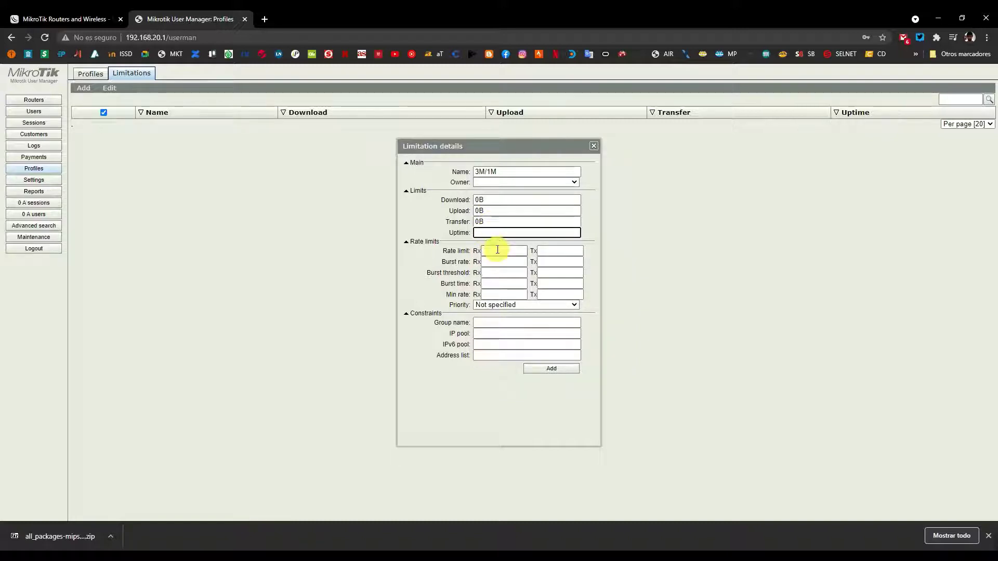
{"action": "left_click", "coordinate": [500, 251]}
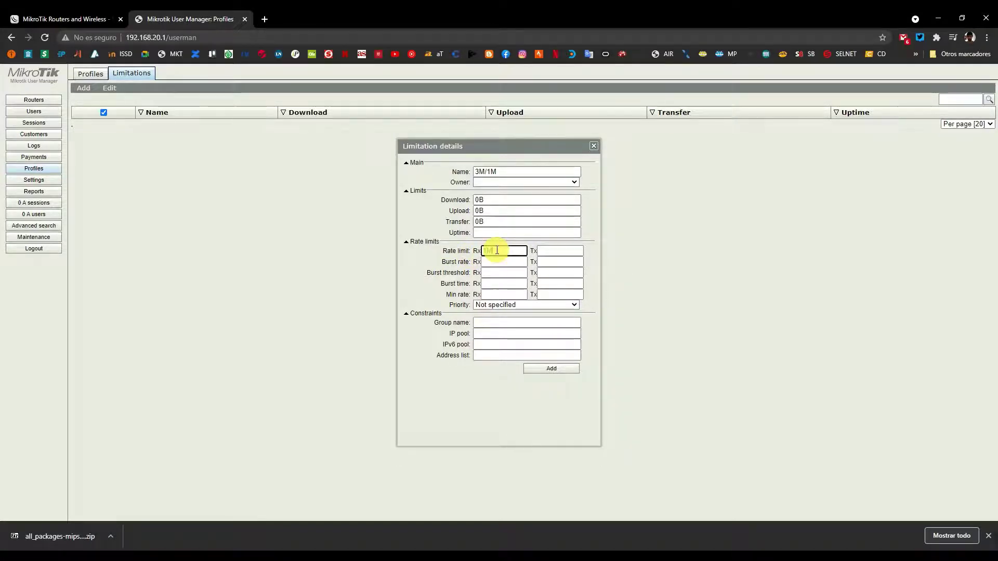
{"action": "key", "text": "Tab"}
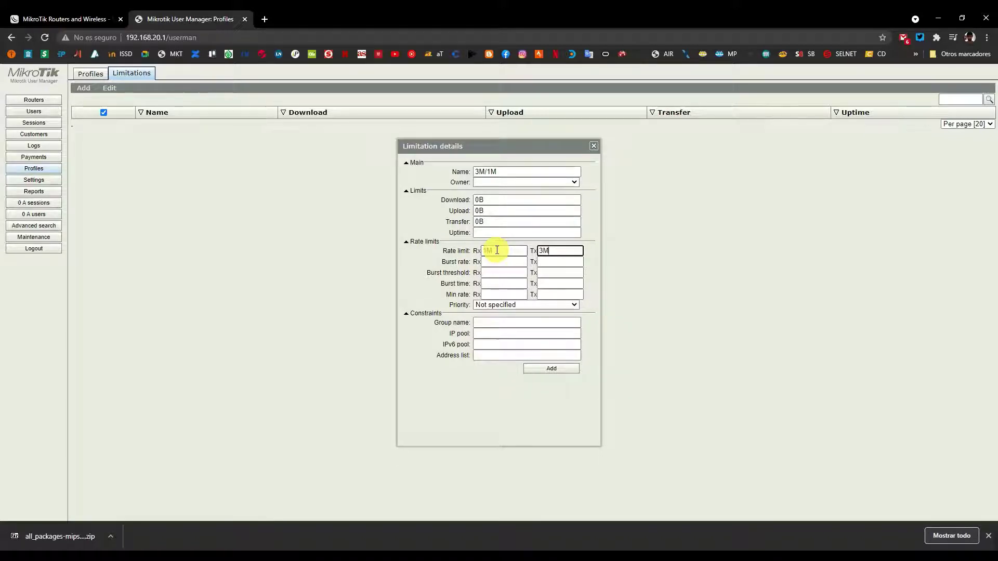
{"action": "left_click", "coordinate": [444, 264]}
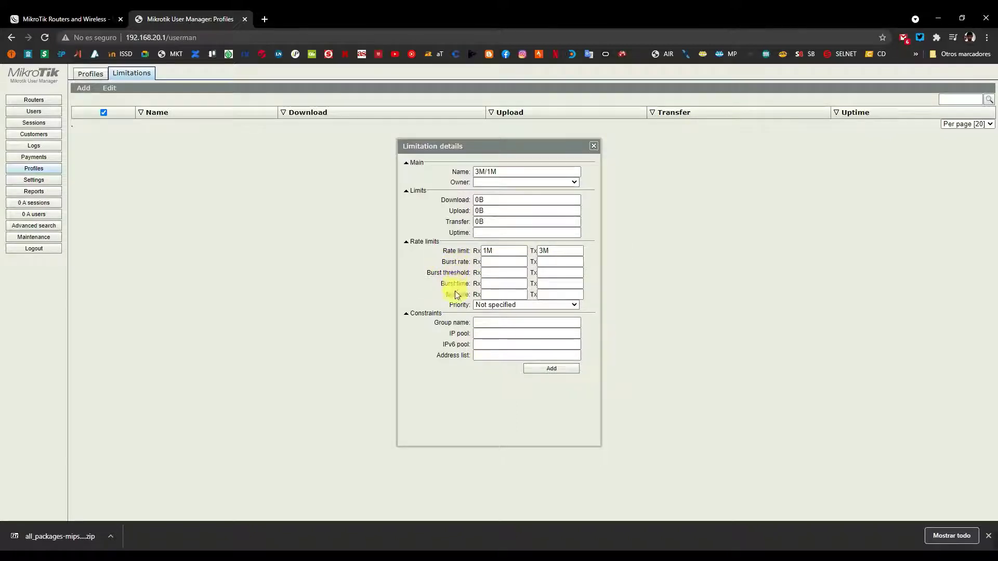
{"action": "left_click", "coordinate": [486, 305]}
{"action": "left_click", "coordinate": [485, 313]}
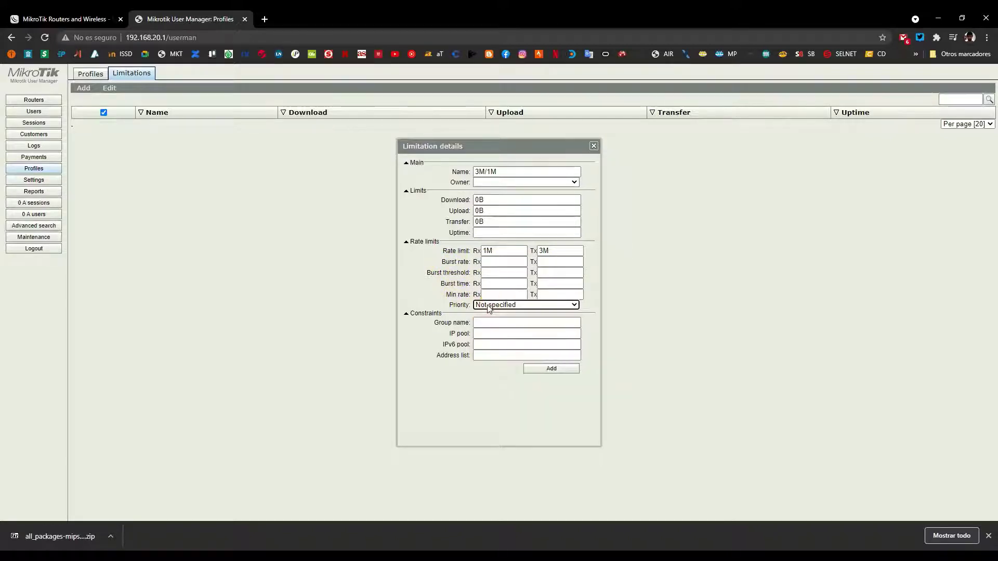
{"action": "mouse_move", "coordinate": [269, 11]}
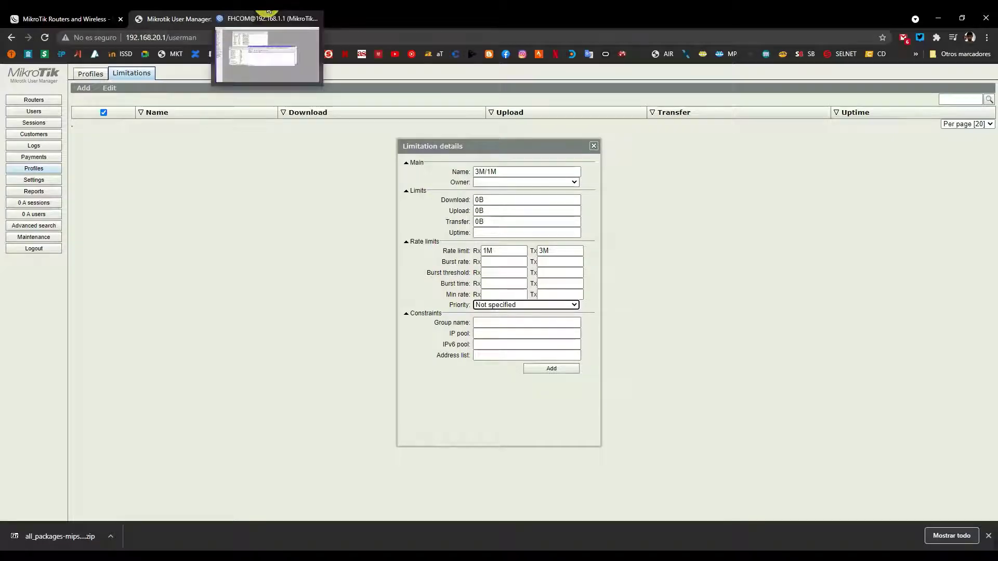
{"action": "left_click", "coordinate": [267, 55]}
{"action": "left_click", "coordinate": [34, 189]}
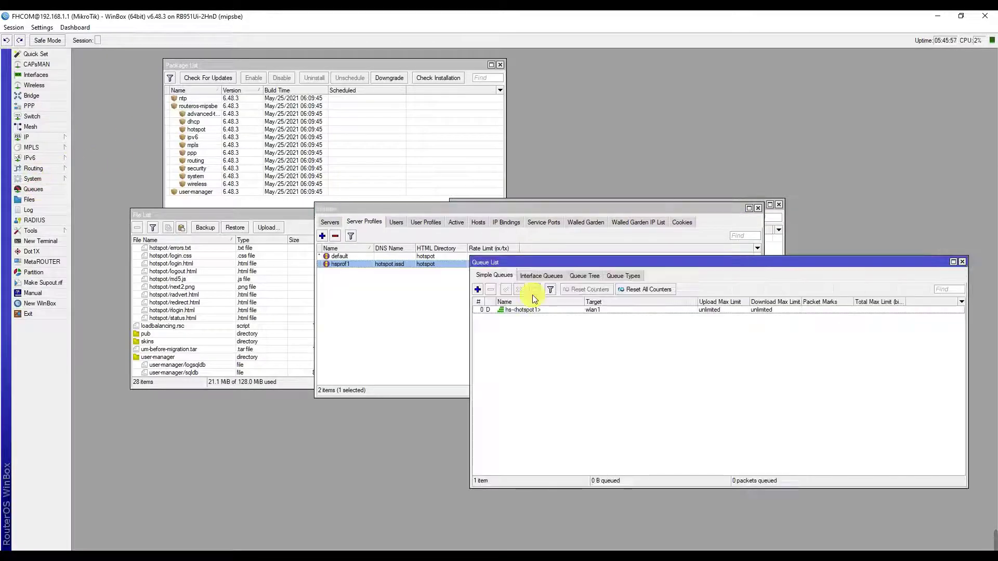
{"action": "left_click", "coordinate": [963, 262]}
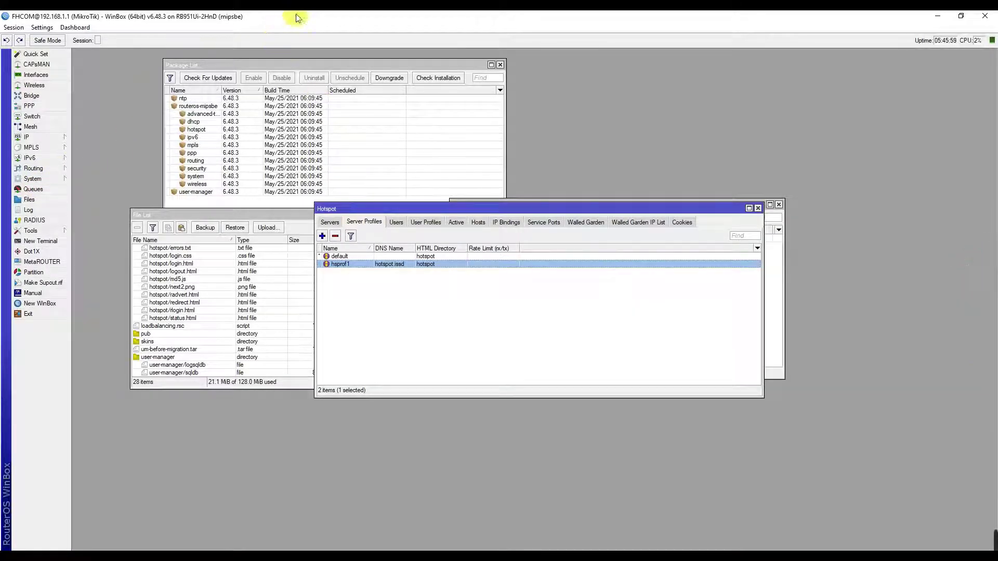
{"action": "mouse_move", "coordinate": [266, 10]}
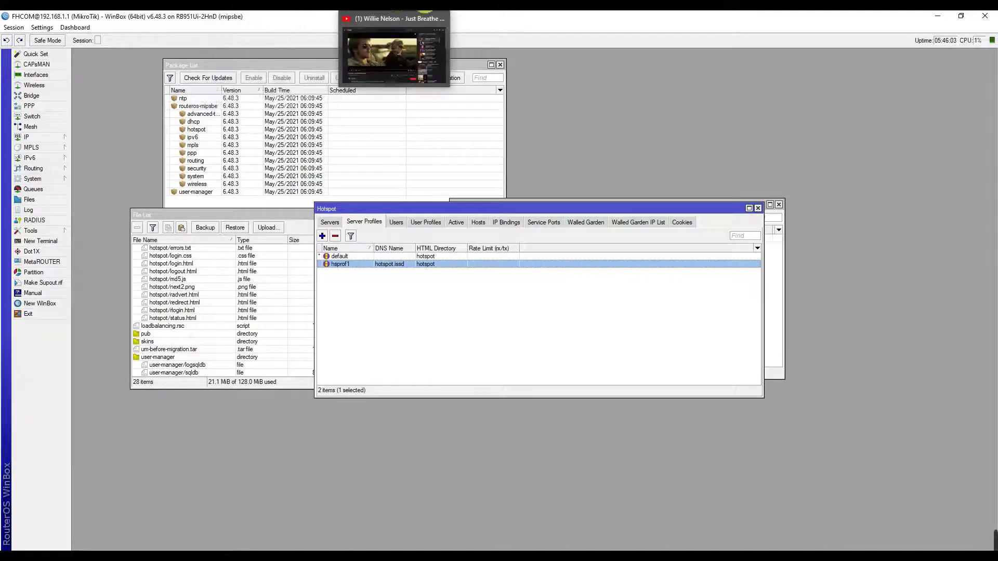
{"action": "left_click", "coordinate": [513, 42]}
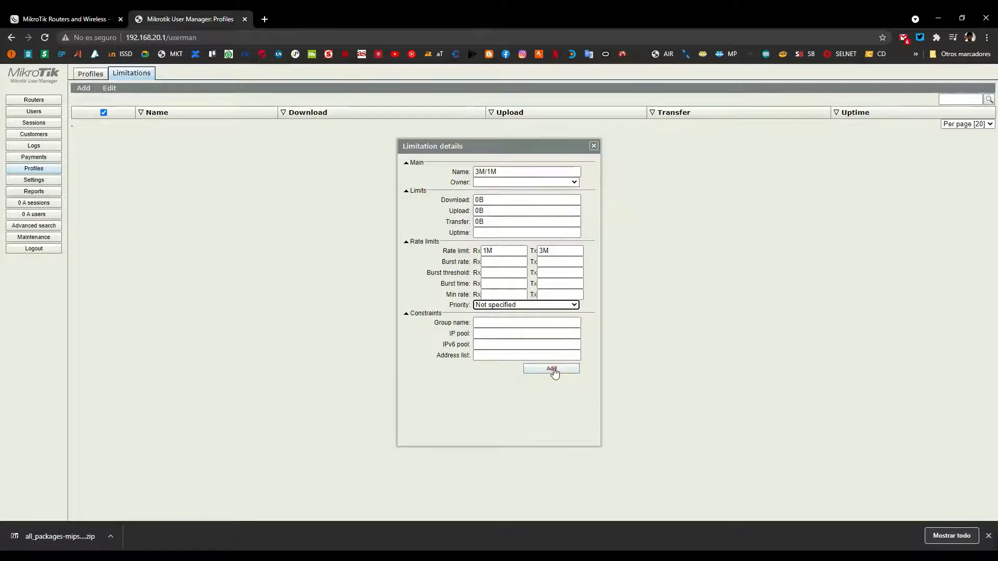
Save 3M/1M and start limitation 1M/5M with a 1h uptime limit.
{"action": "left_click", "coordinate": [552, 370]}
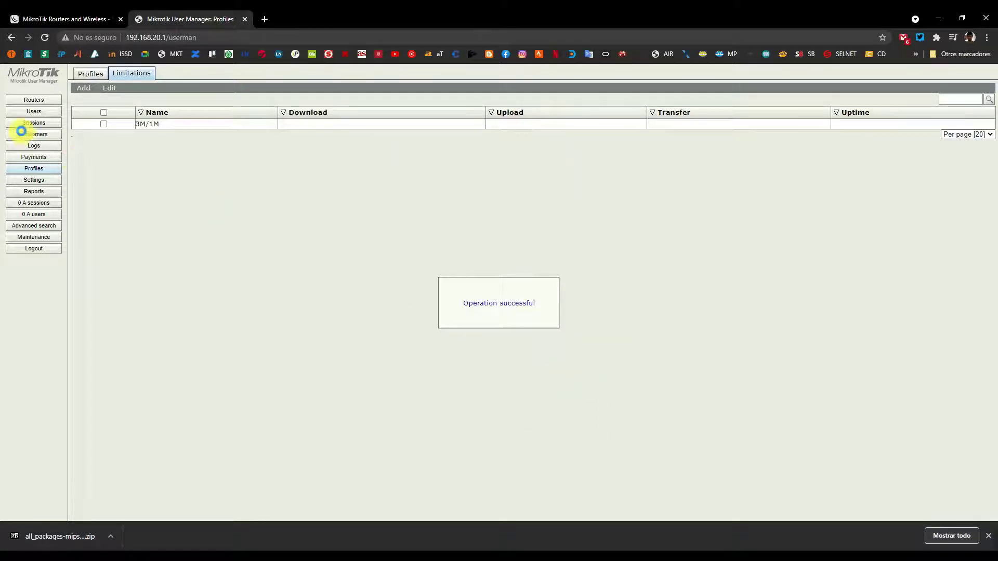
{"action": "left_click", "coordinate": [85, 89]}
{"action": "left_click", "coordinate": [87, 98]}
{"action": "left_click", "coordinate": [507, 170]}
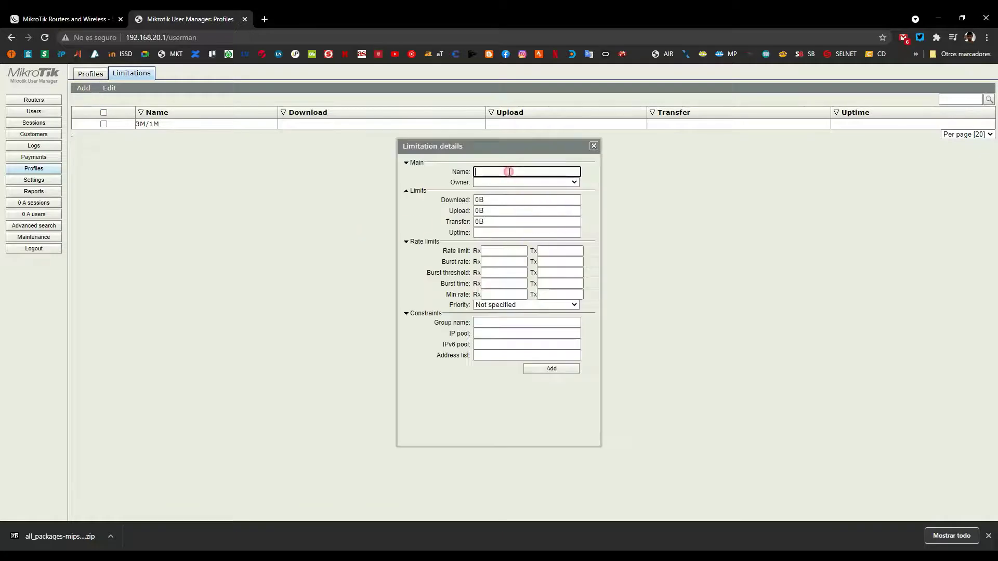
{"action": "type", "text": "1M/"}
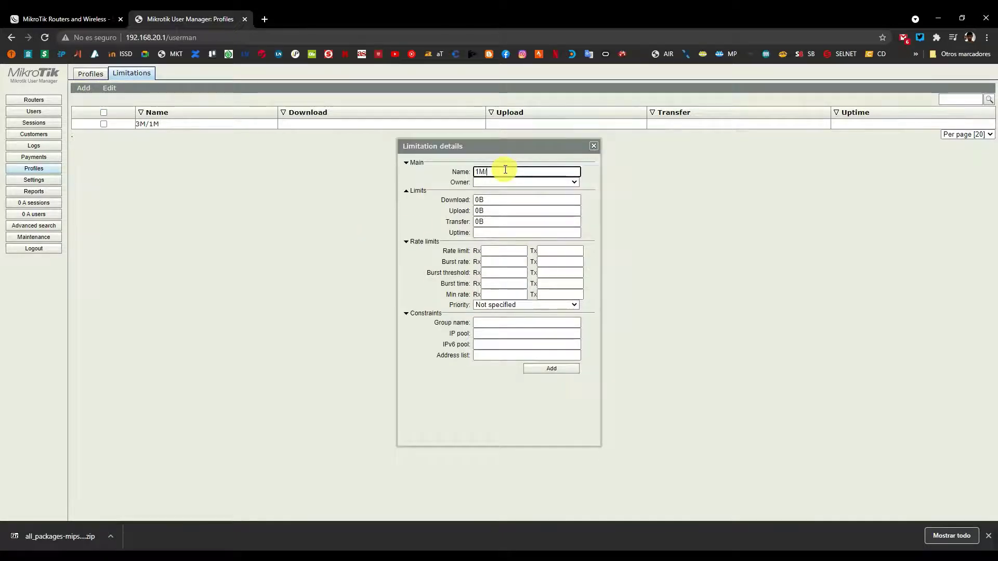
{"action": "type", "text": "5M"}
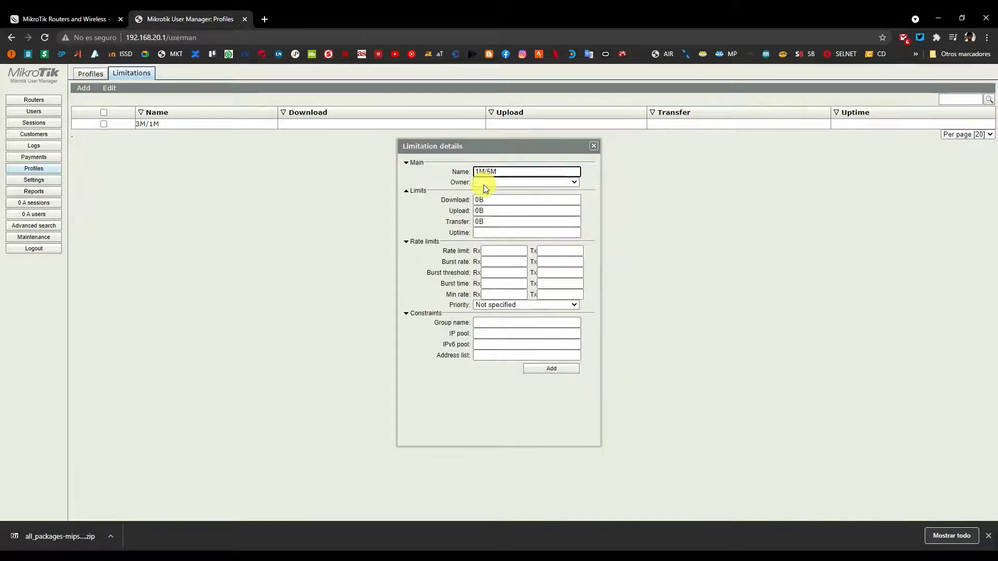
{"action": "left_click", "coordinate": [481, 234]}
{"action": "left_click", "coordinate": [479, 233]}
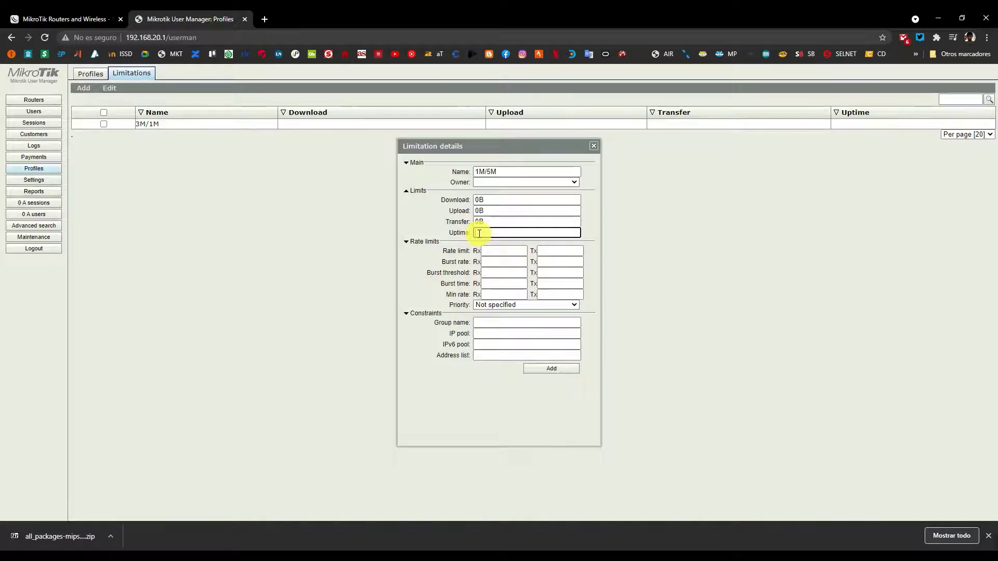
{"action": "type", "text": "1h"}
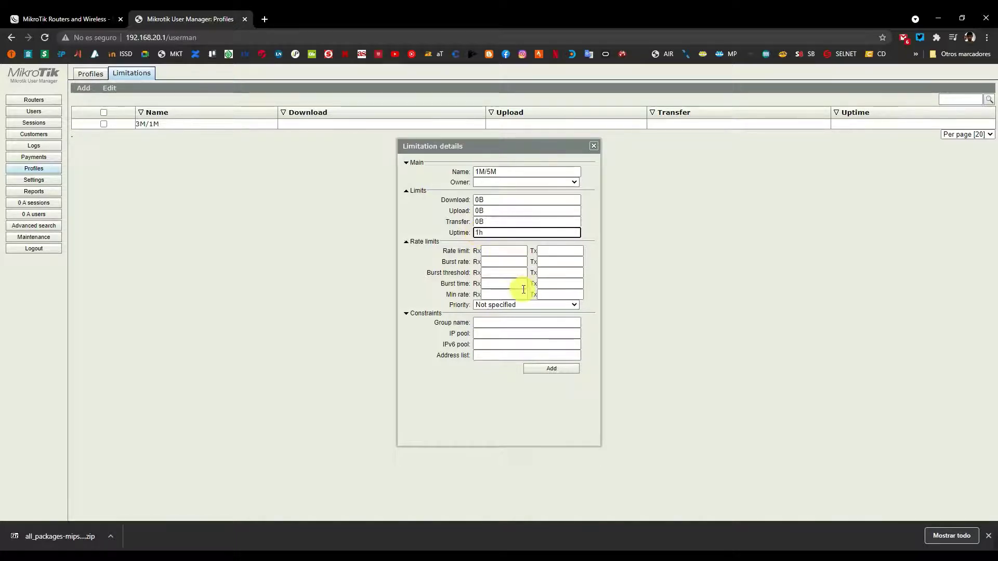
Set Rx 1M and Tx 5M rate limits and save the 1M/5M limitation.
{"action": "left_click", "coordinate": [496, 253]}
{"action": "type", "text": "1M"}
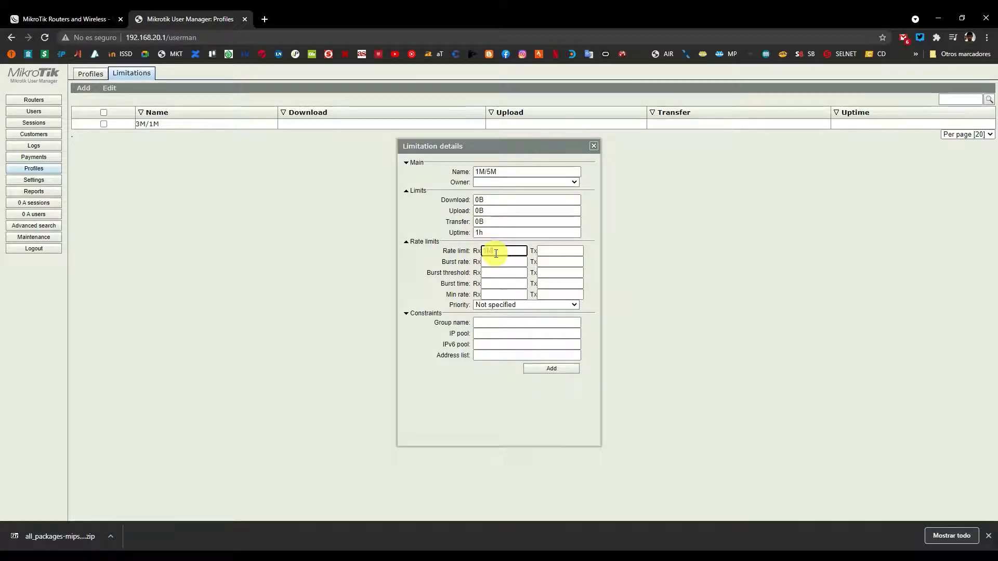
{"action": "key", "text": "Tab"}
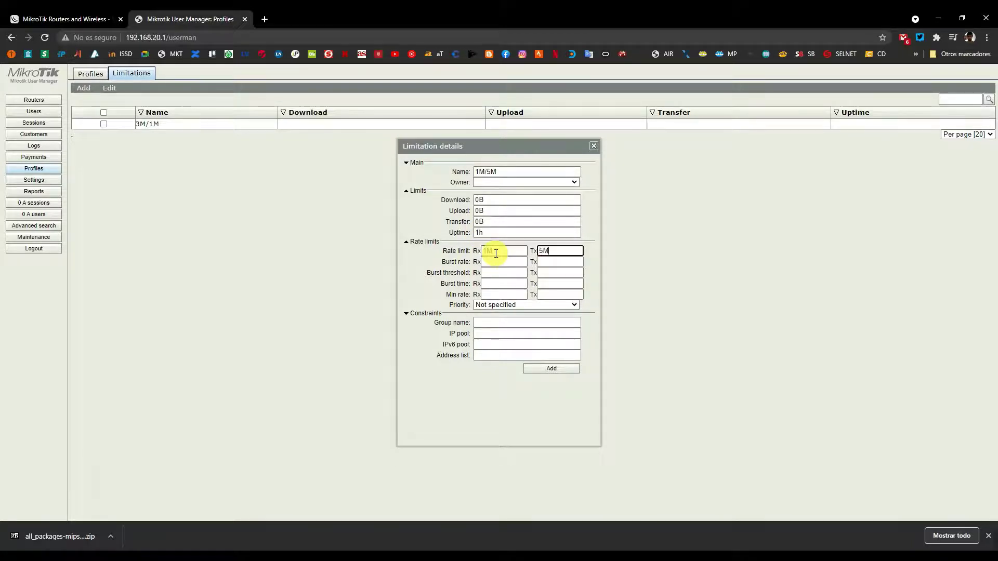
{"action": "type", "text": "5M"}
{"action": "left_click", "coordinate": [540, 369]}
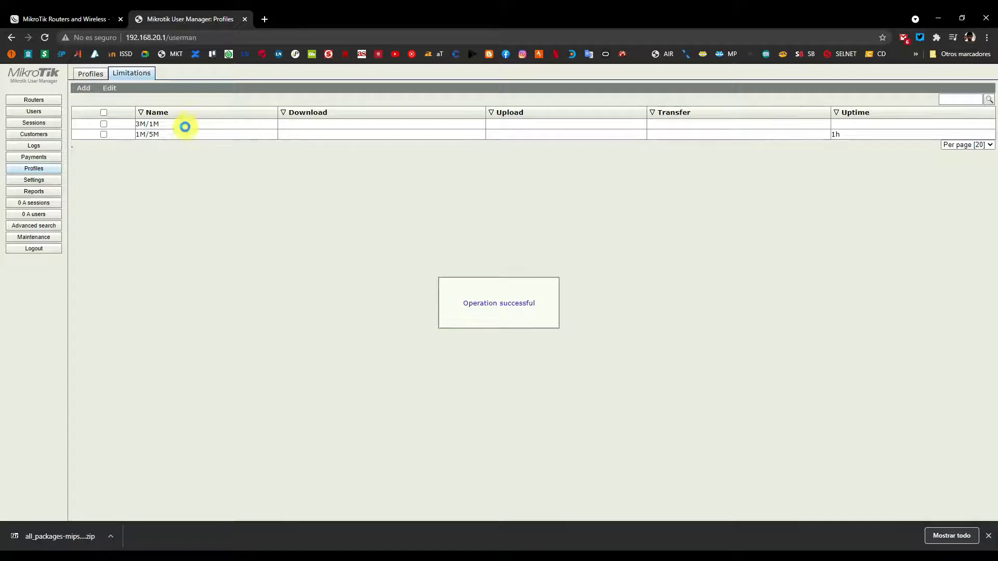
{"action": "left_click", "coordinate": [89, 76]}
Create a new profile named Bajada 3M.
{"action": "left_click", "coordinate": [143, 92]}
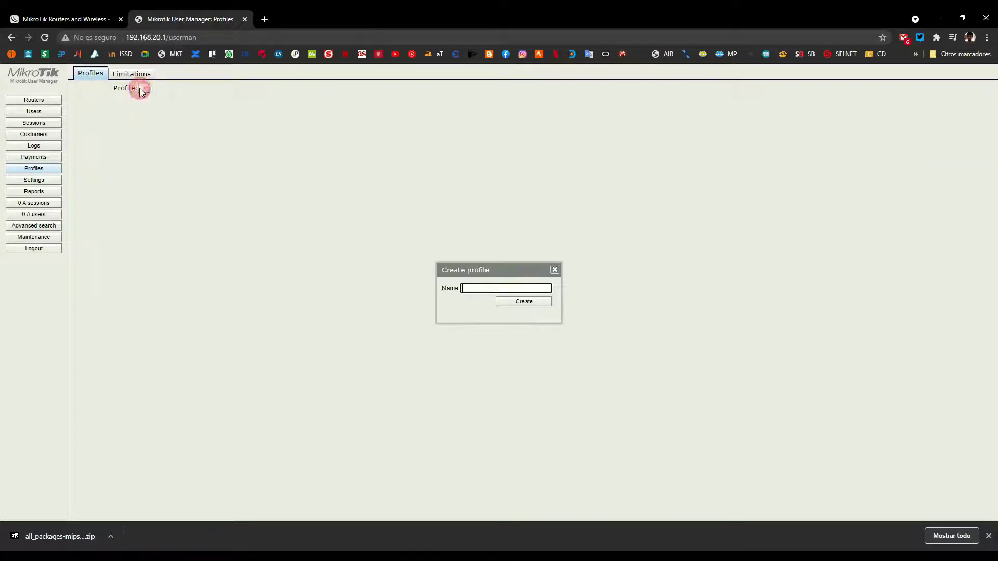
{"action": "left_click", "coordinate": [460, 288]}
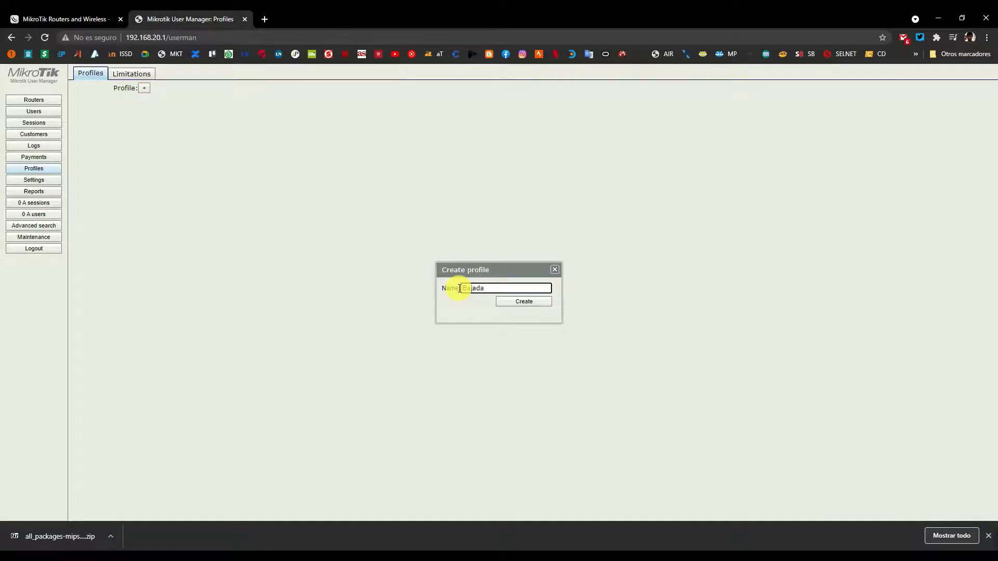
{"action": "type", "text": "Bajada 3"}
{"action": "key", "text": "BackSpace"}
{"action": "left_click", "coordinate": [526, 302]}
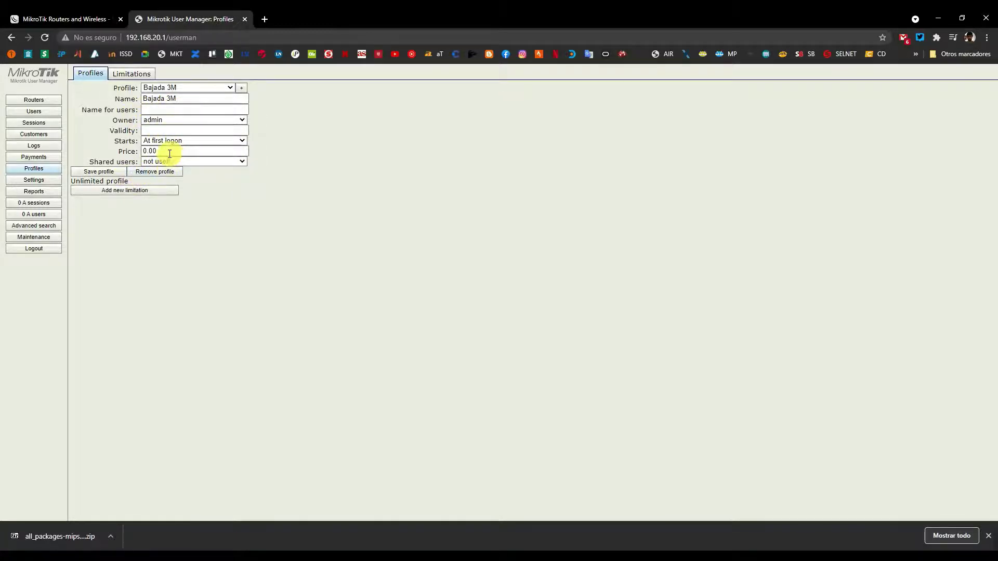
Attach the 3M/1M limitation to Bajada 3M with the Always period active.
{"action": "left_click", "coordinate": [118, 192]}
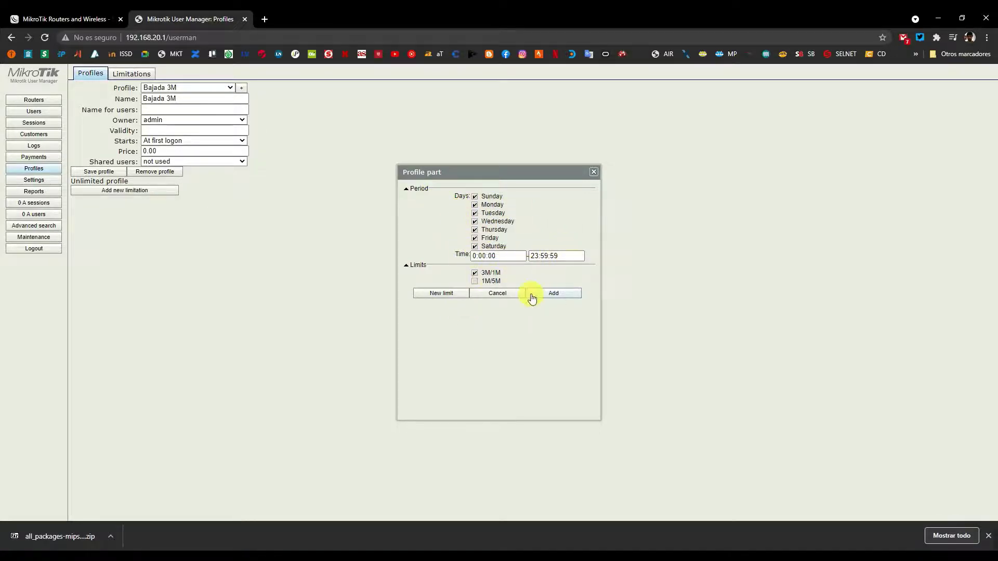
{"action": "left_click", "coordinate": [571, 299]}
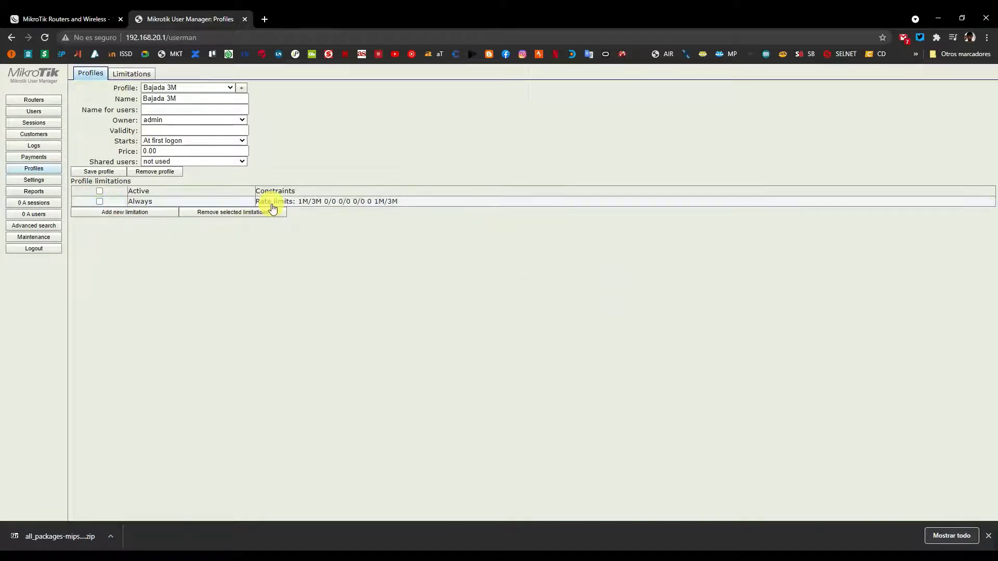
{"action": "left_click", "coordinate": [99, 201]}
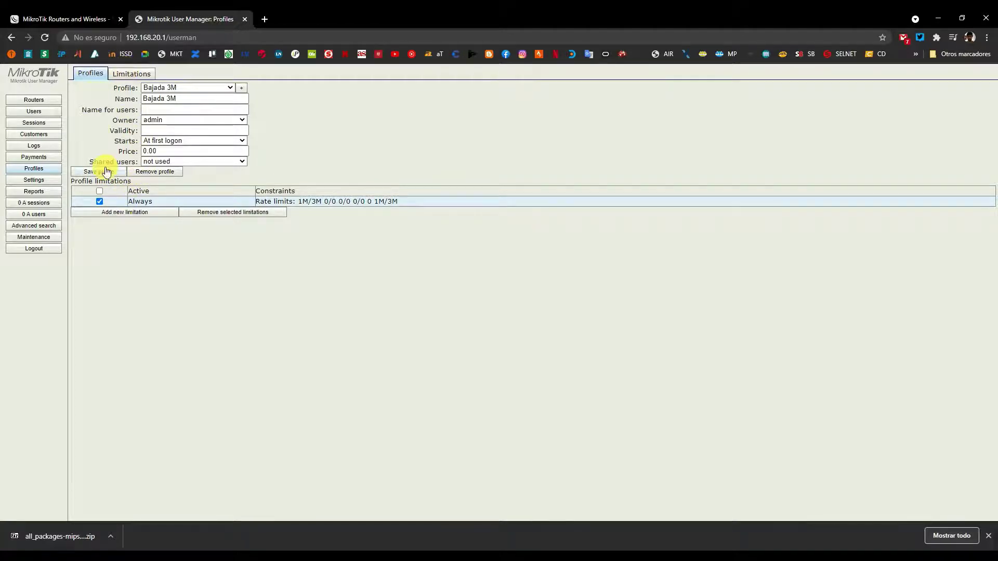
{"action": "left_click", "coordinate": [31, 114]}
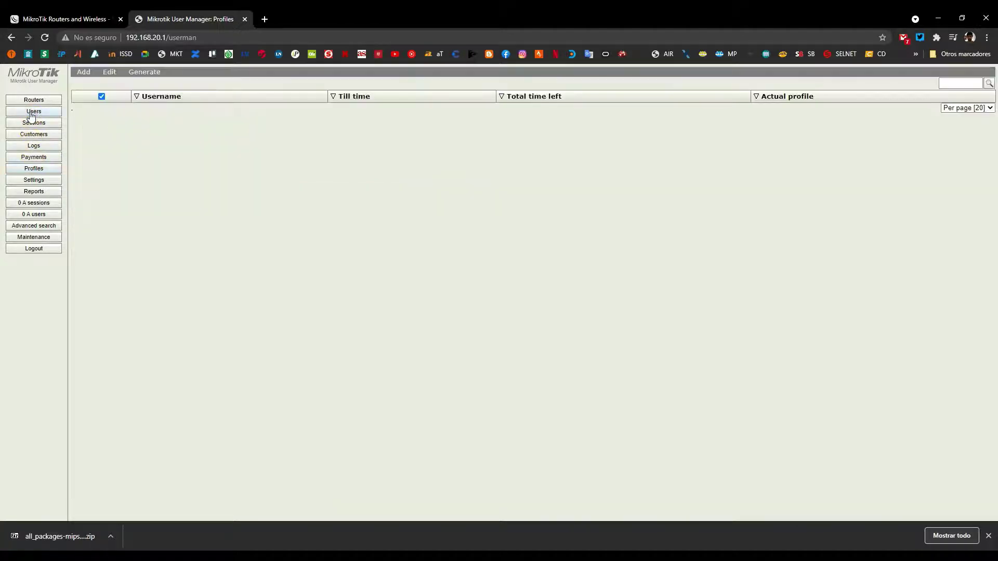
{"action": "left_click", "coordinate": [40, 171]}
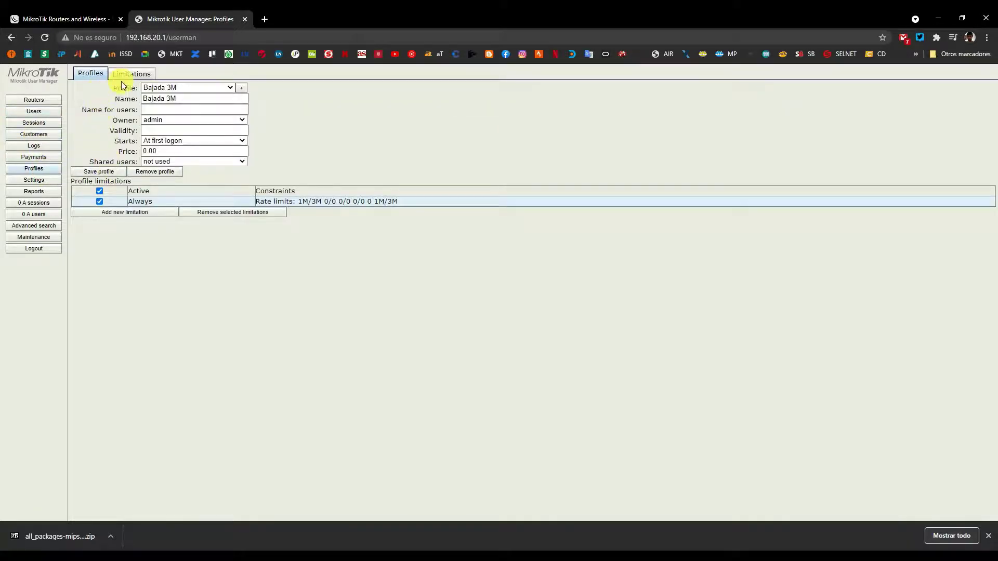
{"action": "left_click", "coordinate": [103, 214]}
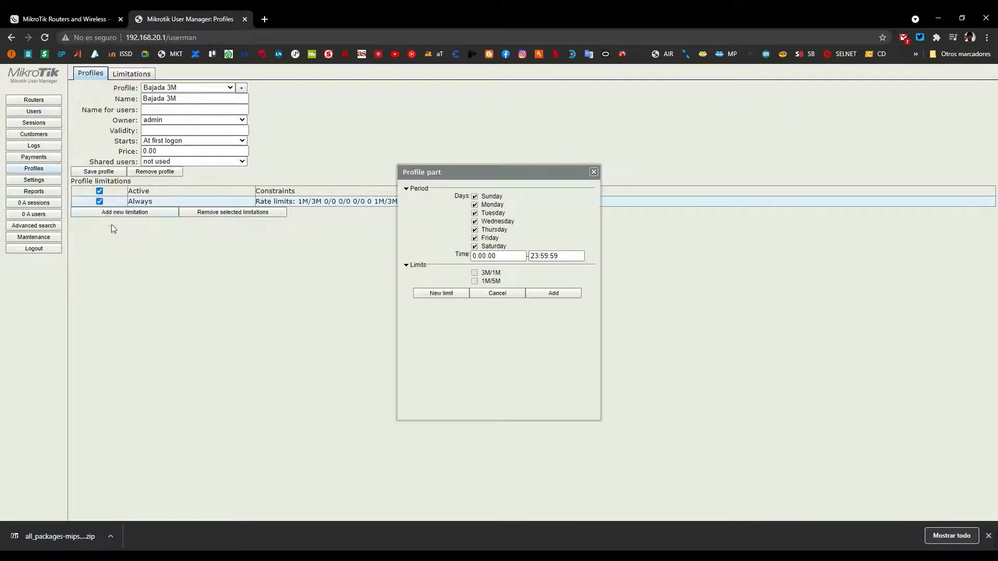
{"action": "left_click", "coordinate": [590, 172]}
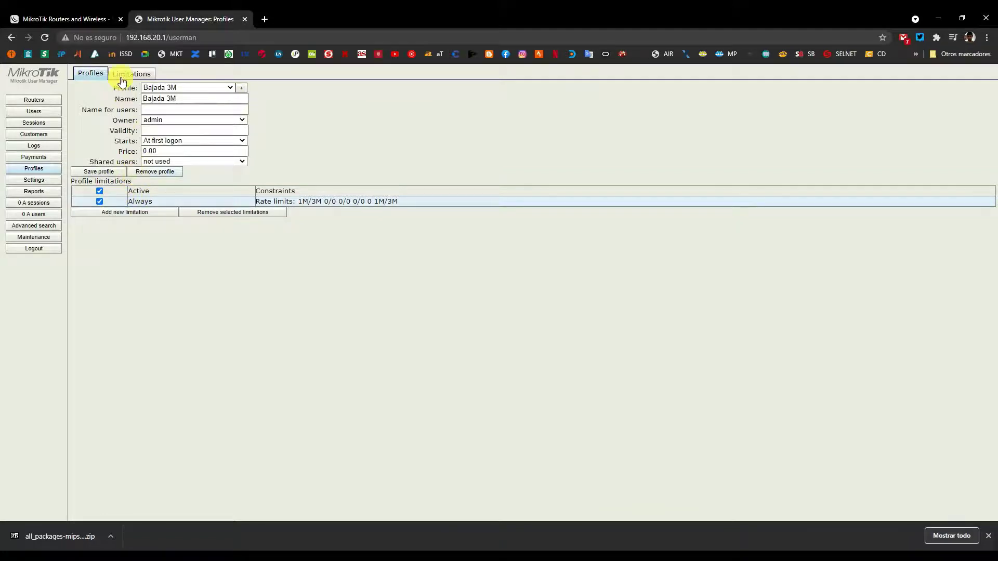
{"action": "left_click", "coordinate": [172, 88]}
Create a second profile named Bajada 5M.
{"action": "left_click", "coordinate": [242, 88]}
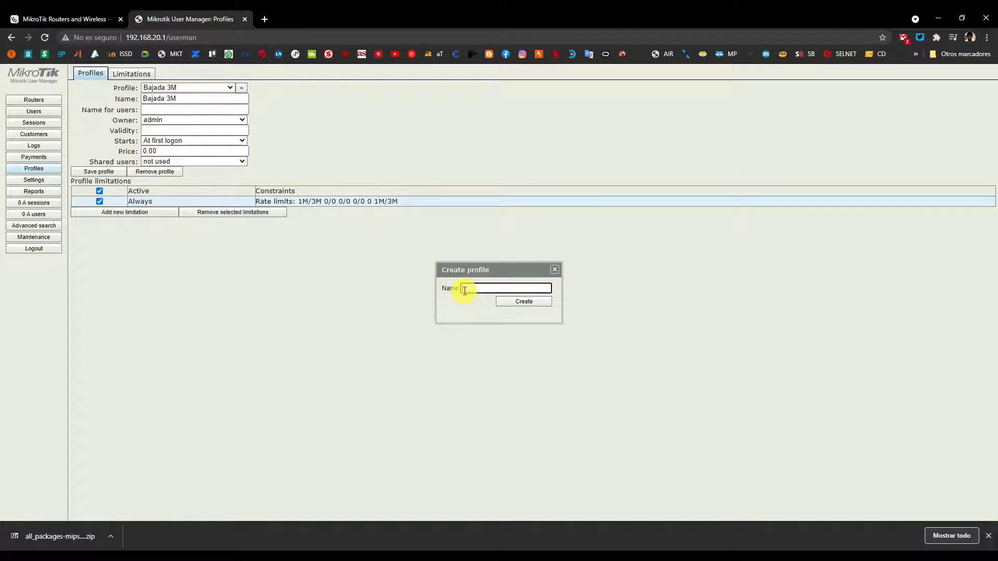
{"action": "type", "text": "5M"}
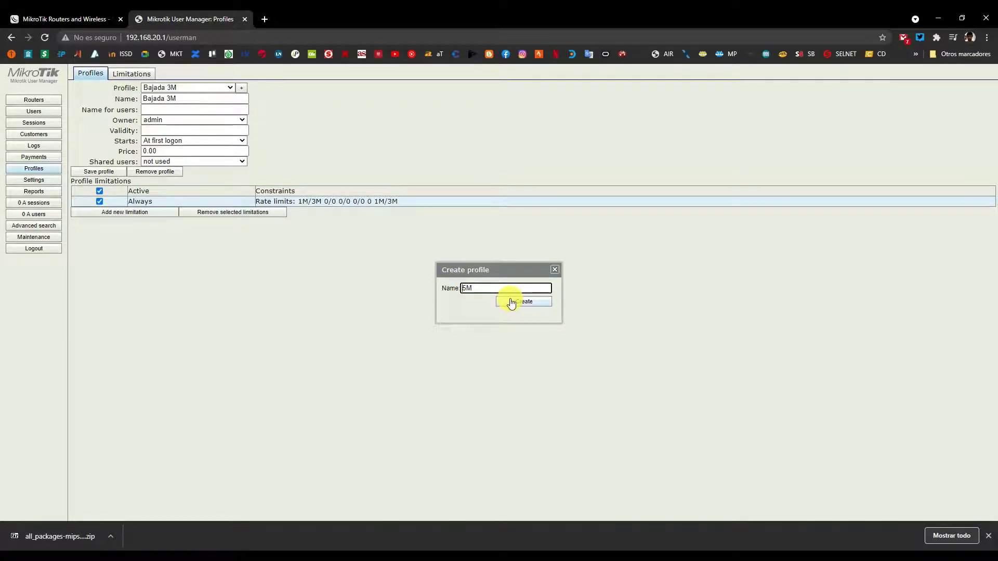
{"action": "type", "text": "Bajada"}
{"action": "left_click", "coordinate": [511, 302]}
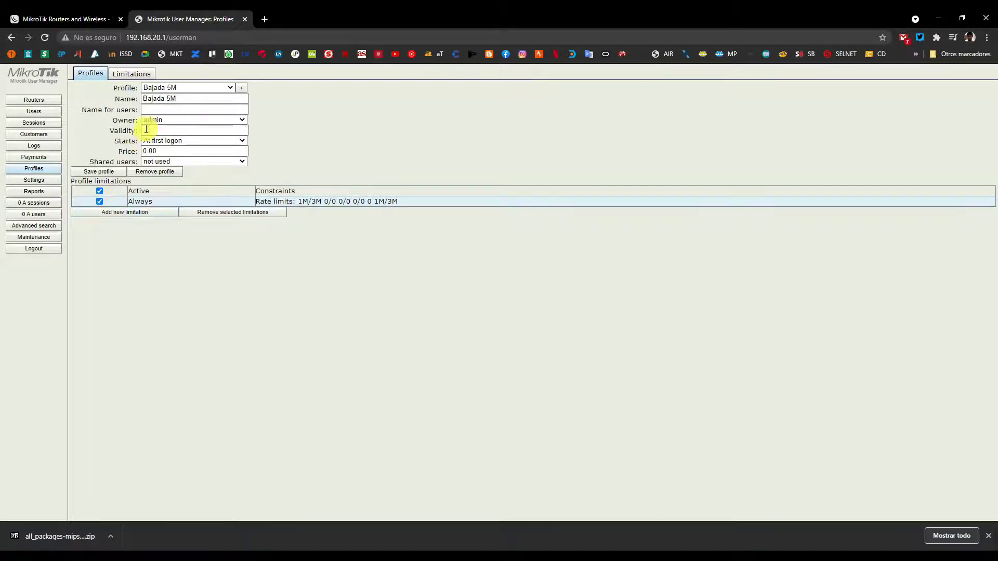
{"action": "left_click", "coordinate": [241, 87]}
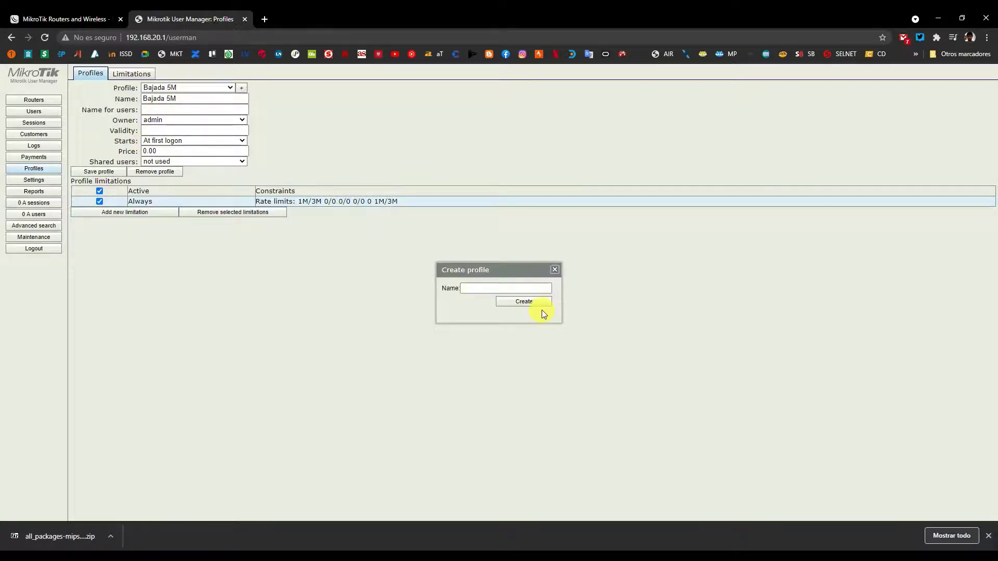
{"action": "left_click", "coordinate": [555, 269]}
{"action": "left_click", "coordinate": [200, 89]}
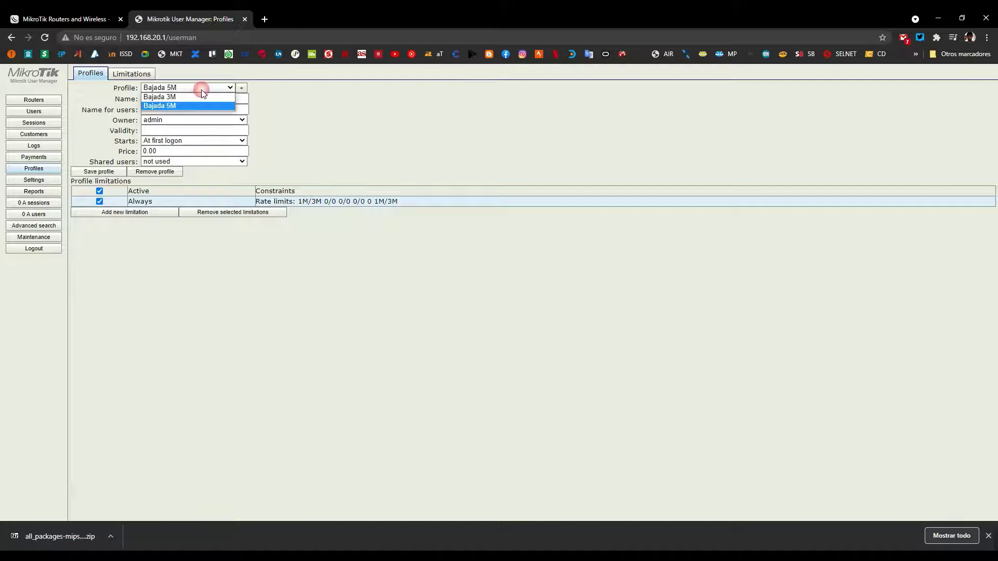
Attach the 1M/5M limitation to the Bajada 5M profile.
{"action": "left_click", "coordinate": [180, 105]}
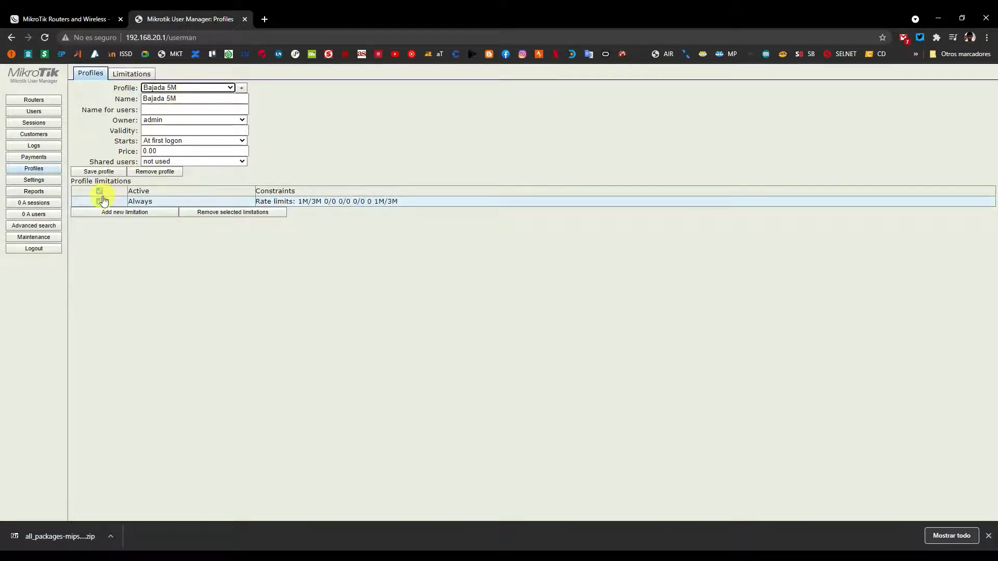
{"action": "left_click", "coordinate": [137, 212]}
{"action": "left_click", "coordinate": [475, 281]}
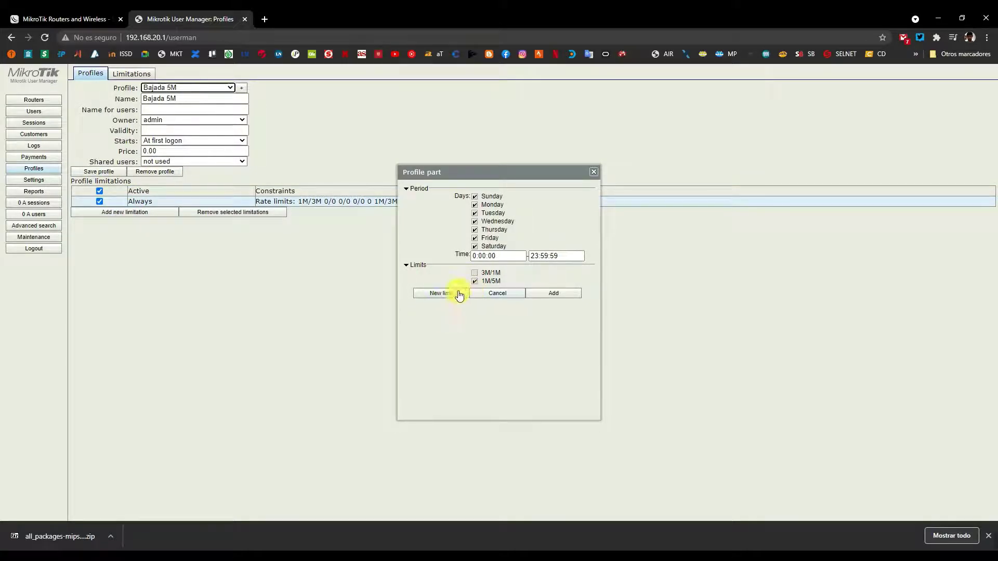
{"action": "left_click", "coordinate": [578, 295]}
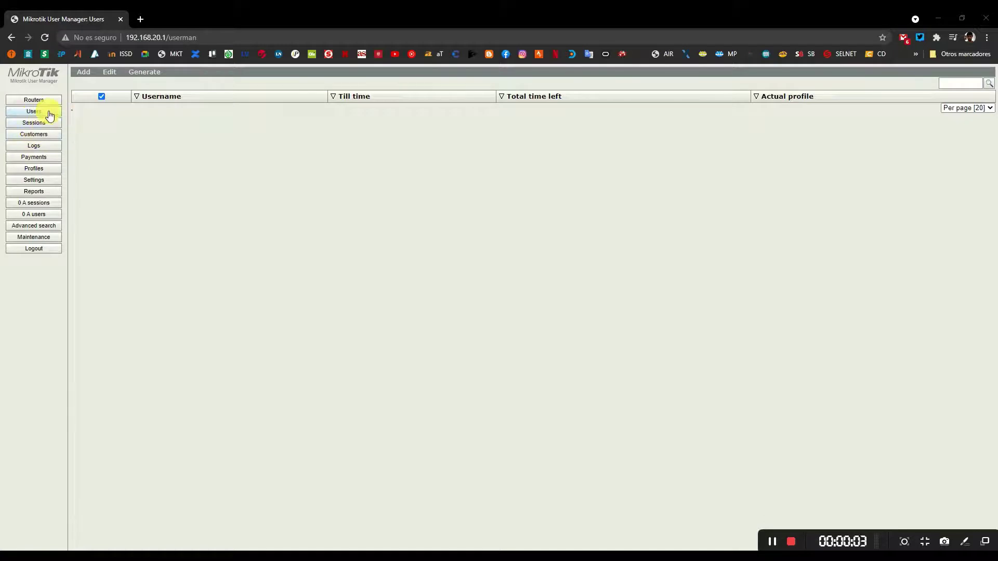
Add user issd_3M with a password and the Bajada 3M profile.
{"action": "left_click", "coordinate": [84, 72]}
{"action": "left_click", "coordinate": [88, 87]}
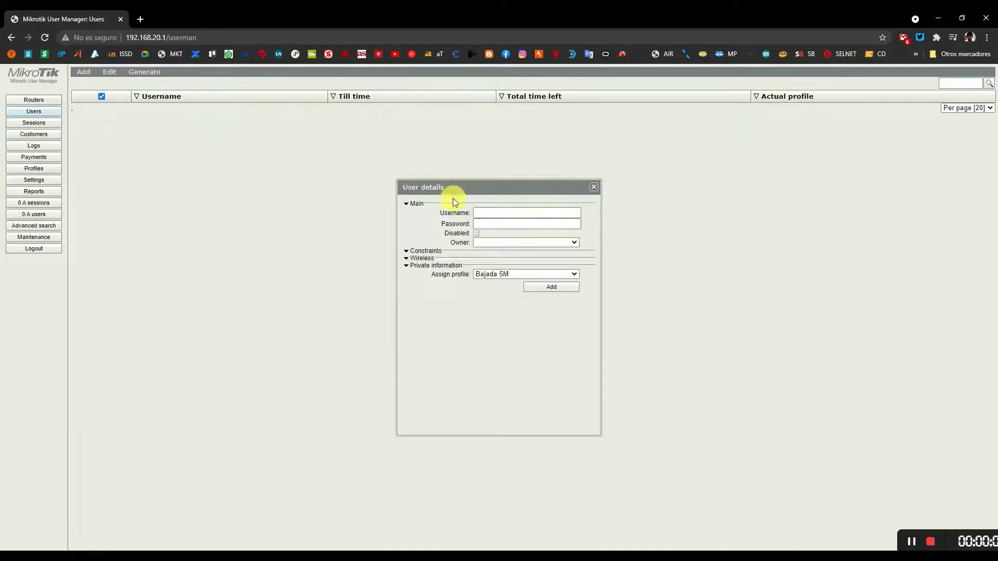
{"action": "left_click", "coordinate": [481, 213]}
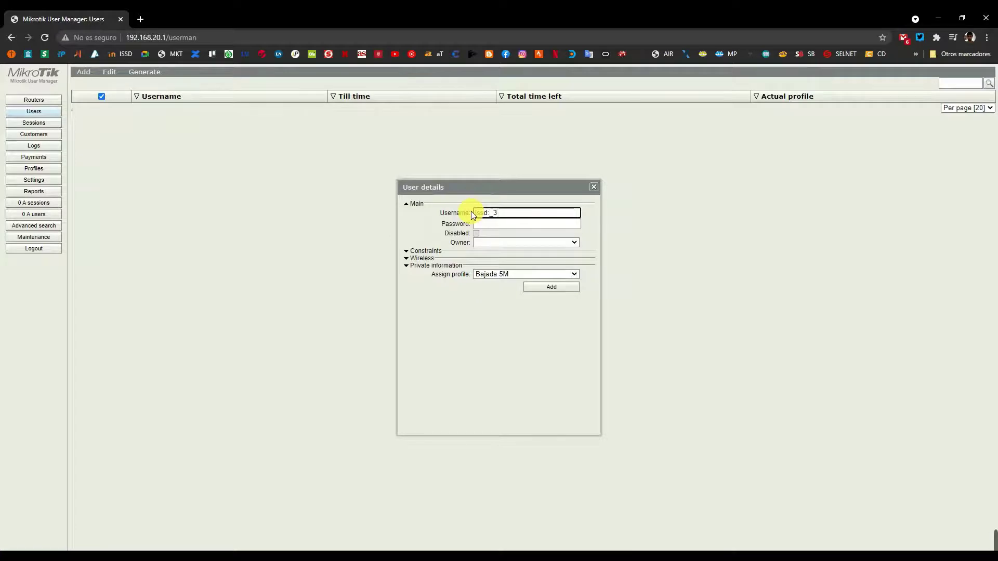
{"action": "type", "text": "_3M"}
{"action": "key", "text": "Tab"}
{"action": "type", "text": "12345"}
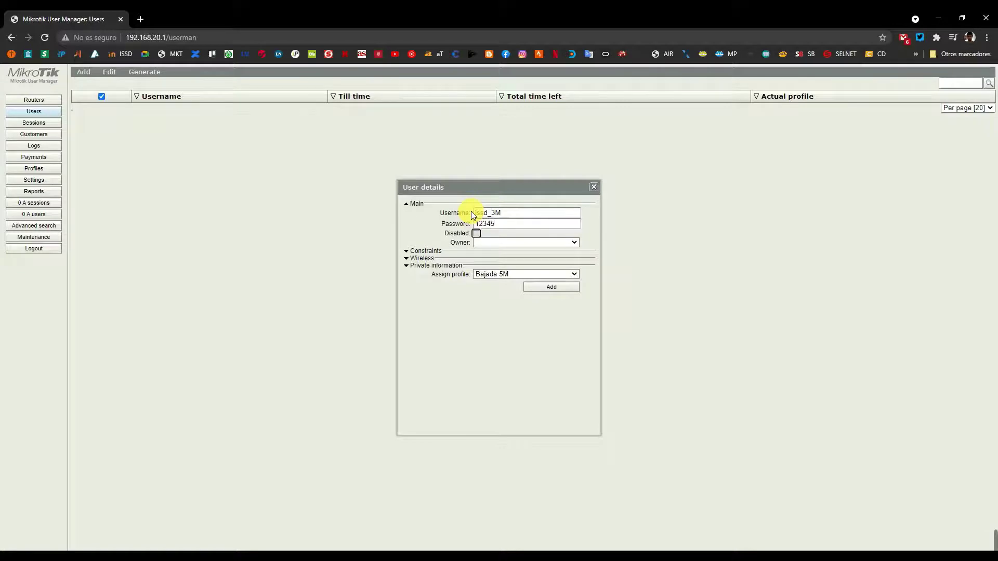
{"action": "left_click", "coordinate": [491, 274]}
{"action": "left_click", "coordinate": [488, 285]}
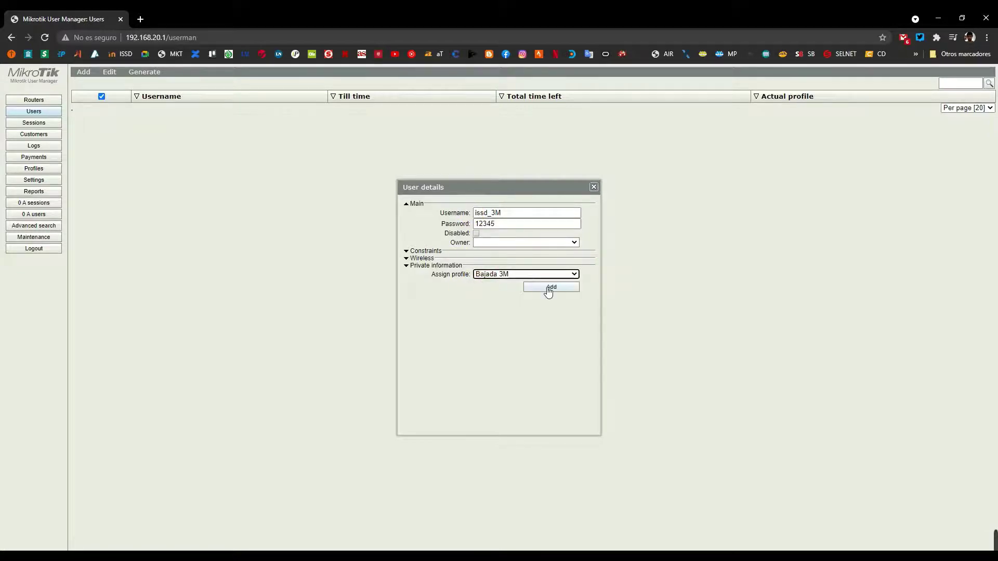
{"action": "left_click", "coordinate": [549, 288]}
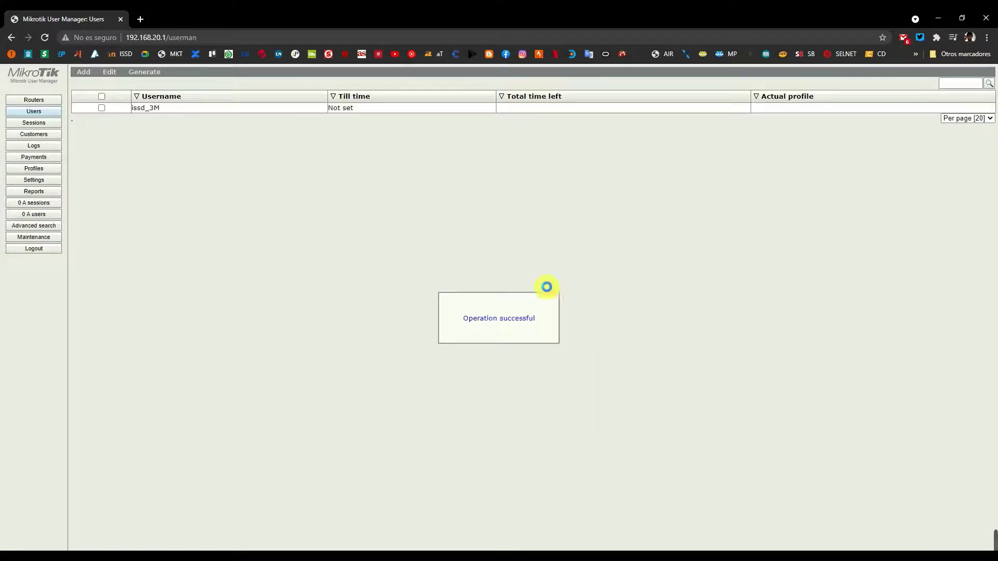
Add user issd_5M with a password and the Bajada 5M profile.
{"action": "left_click", "coordinate": [83, 71]}
{"action": "left_click", "coordinate": [88, 79]}
{"action": "left_click", "coordinate": [484, 213]}
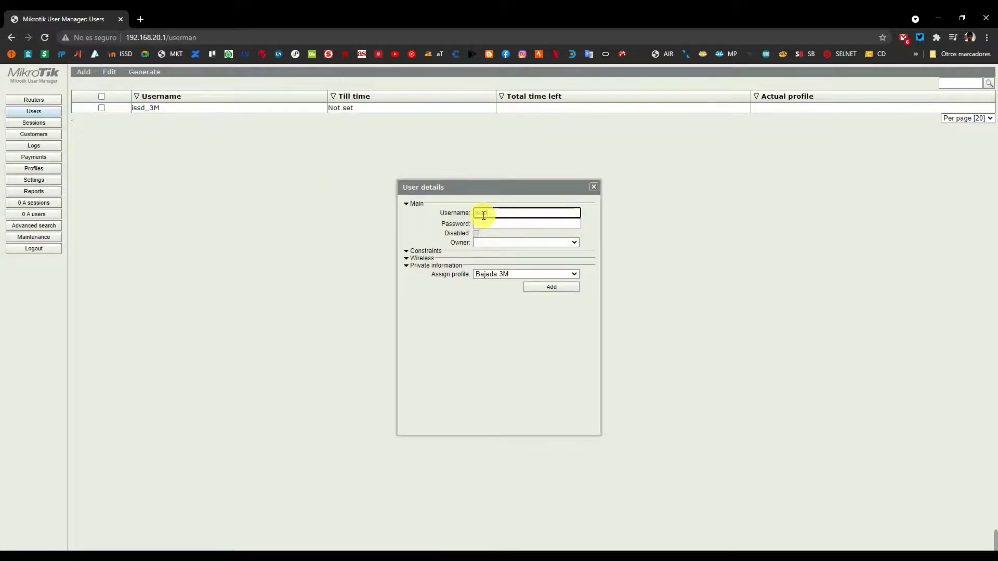
{"action": "type", "text": "issd_5M"}
{"action": "key", "text": "Tab"}
{"action": "type", "text": "12345"}
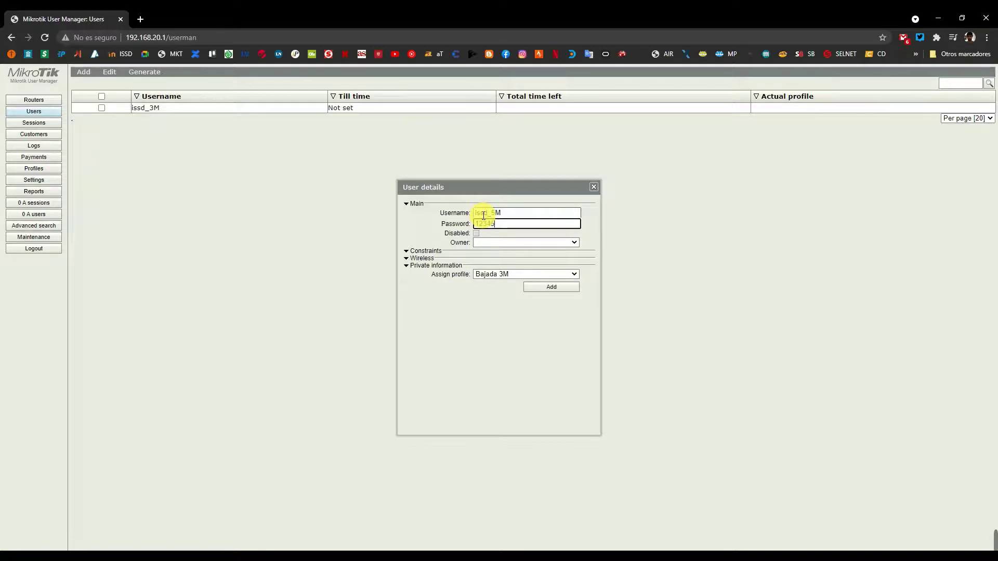
{"action": "key", "text": "Tab"}
{"action": "left_click", "coordinate": [492, 274]}
{"action": "left_click", "coordinate": [487, 291]}
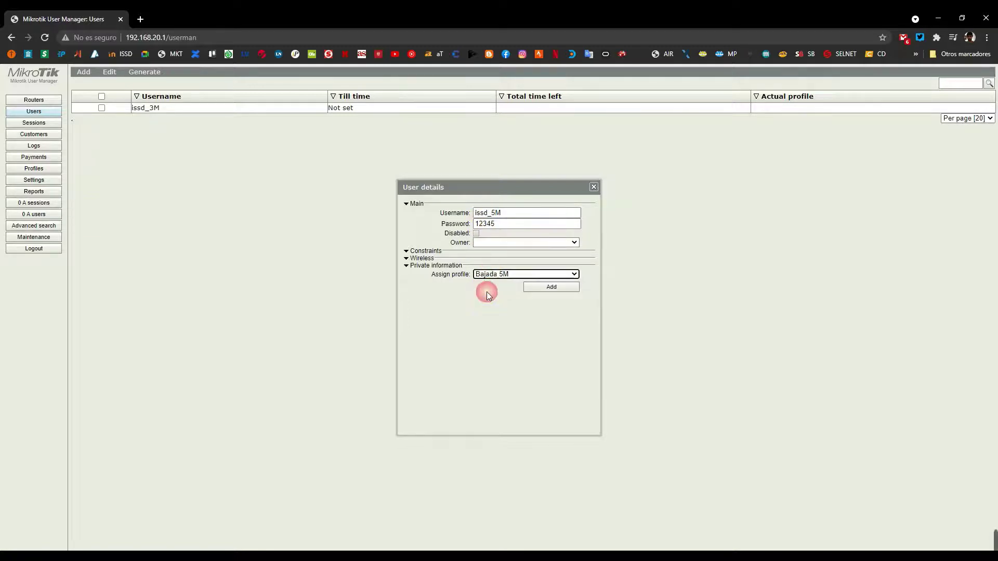
{"action": "left_click", "coordinate": [544, 288]}
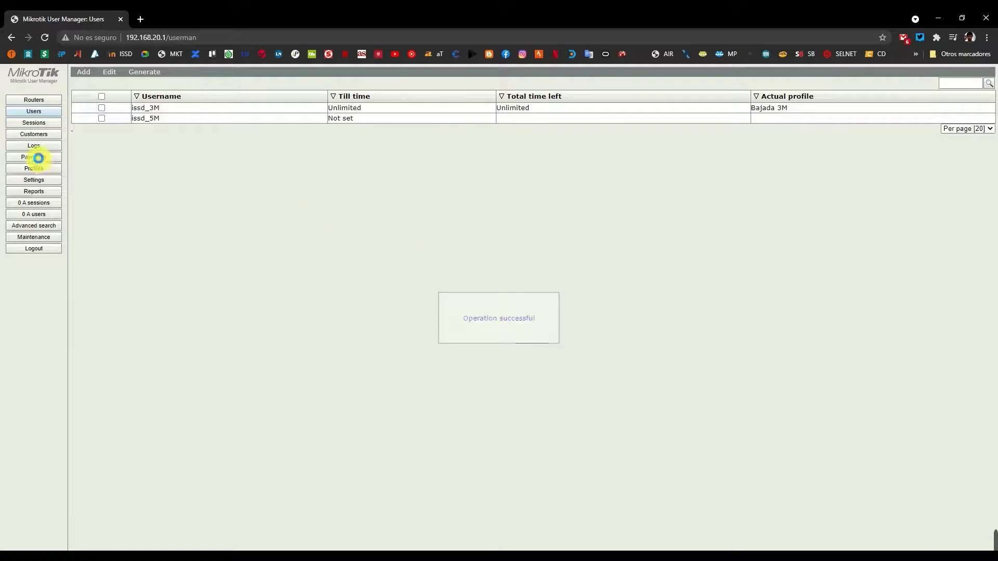
{"action": "left_click", "coordinate": [37, 170]}
{"action": "left_click", "coordinate": [34, 111]}
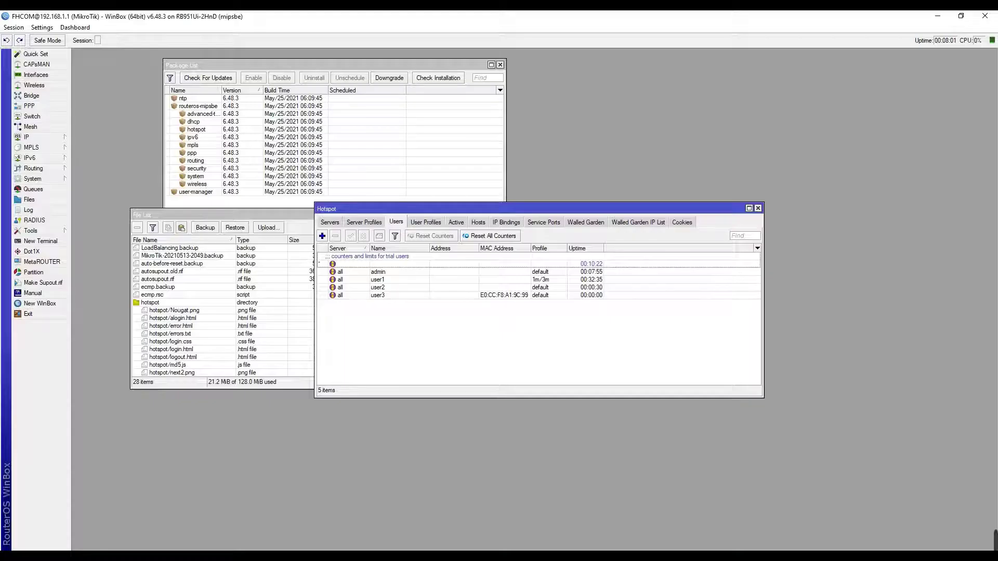
Check WinBox's Hotspot Active list shows 0 sessions, then return to User Manager in Chrome.
{"action": "left_click", "coordinate": [456, 223]}
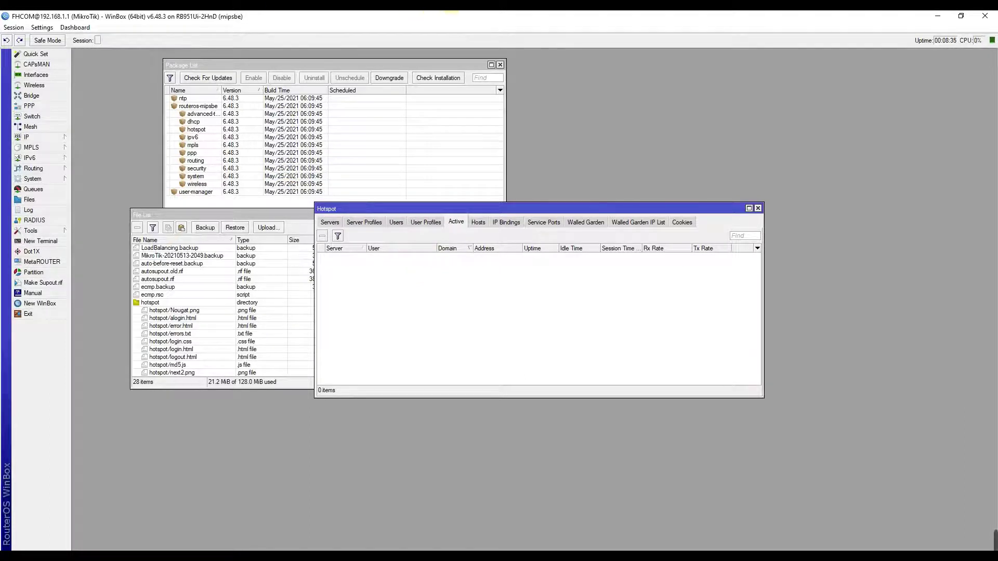
{"action": "left_click", "coordinate": [509, 37]}
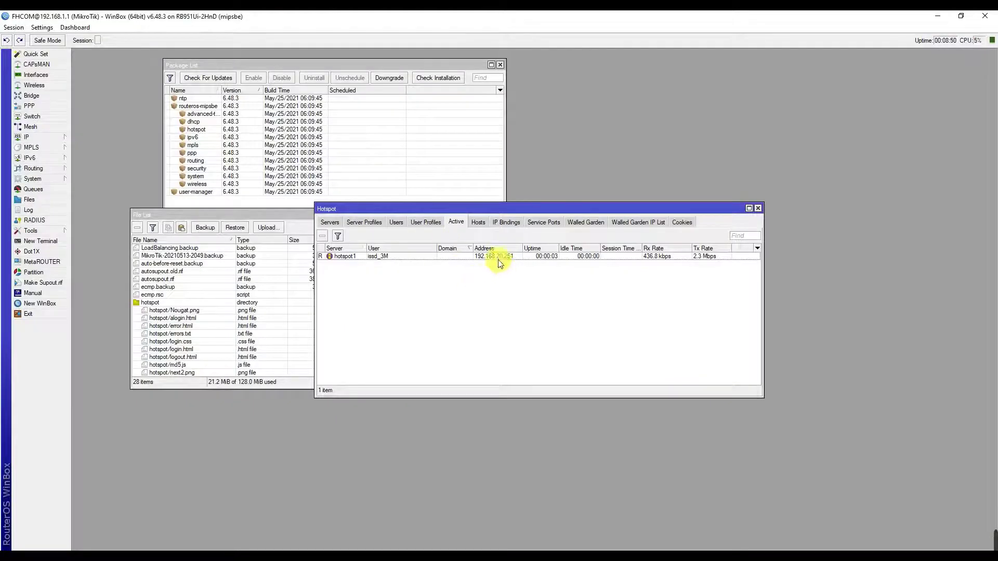
Return to WinBox's Hotspot Active list showing the issd_3M session.
{"action": "left_click", "coordinate": [500, 262]}
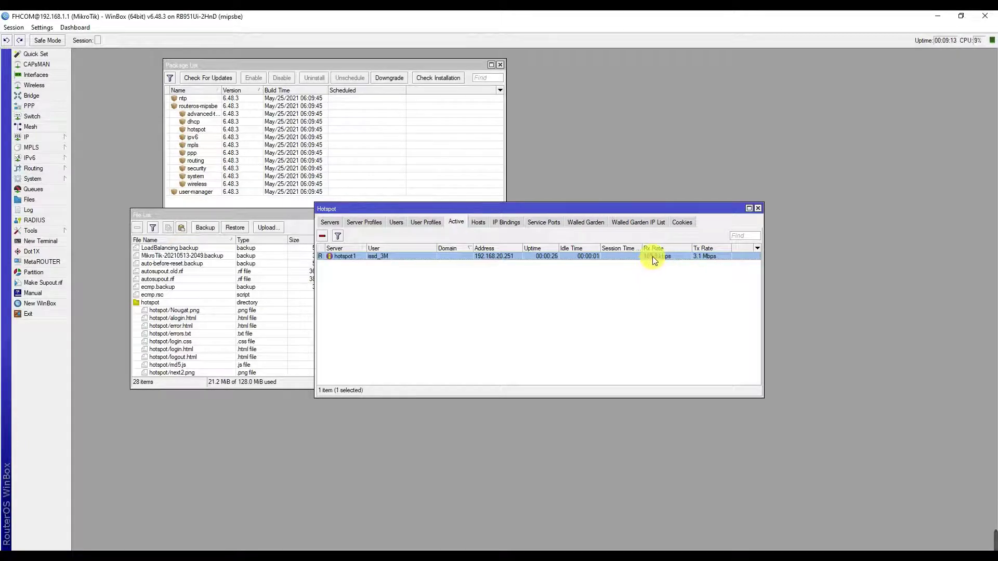
Bring Chrome's User Manager Users page, listing issd_3M and issd_5M, back to the front.
{"action": "left_click", "coordinate": [271, 6]}
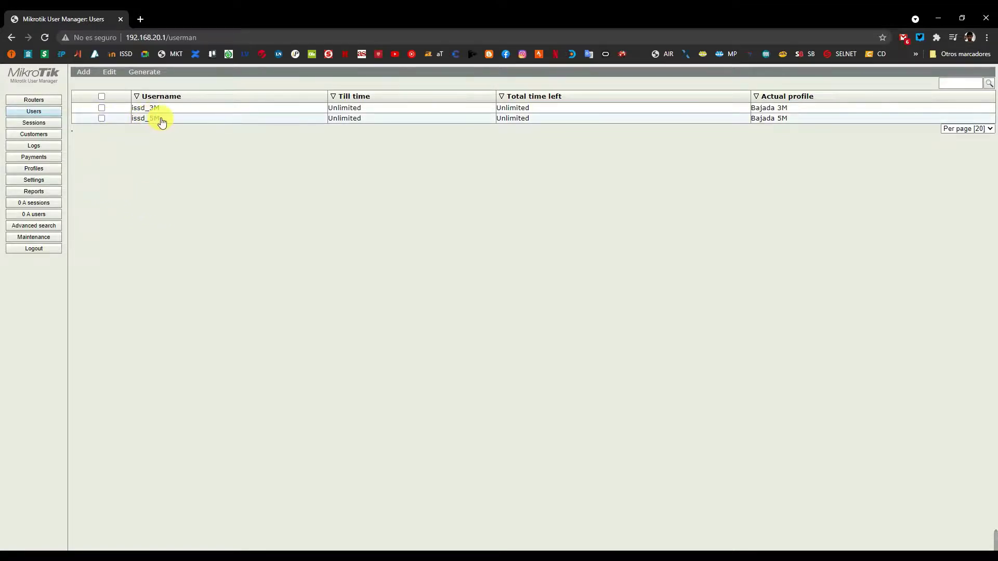
Start a batch of 10 users with the username prefix 5M_.
{"action": "left_click", "coordinate": [83, 72]}
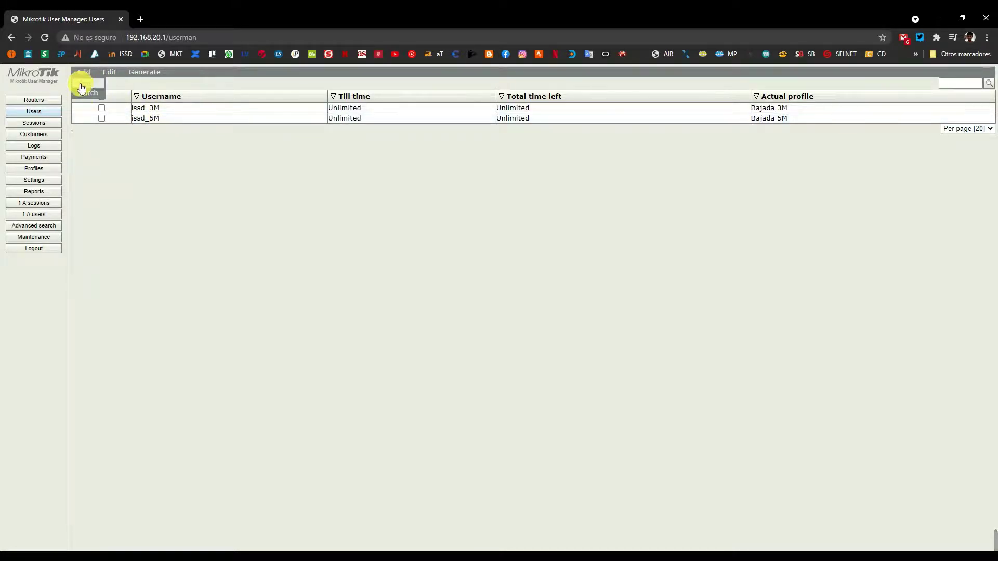
{"action": "left_click", "coordinate": [78, 94]}
{"action": "left_click", "coordinate": [504, 199]}
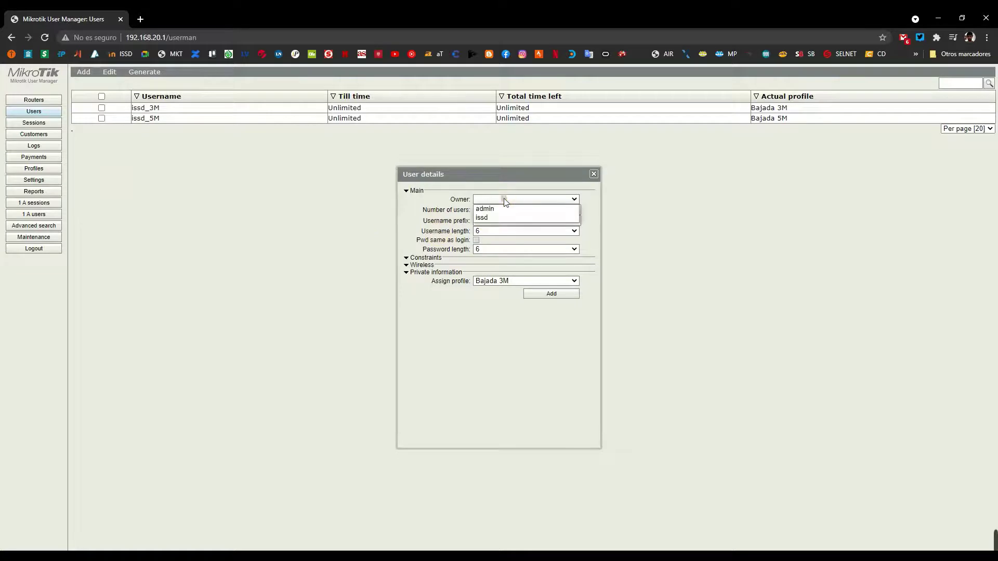
{"action": "left_click", "coordinate": [504, 201]}
{"action": "left_click", "coordinate": [481, 210]}
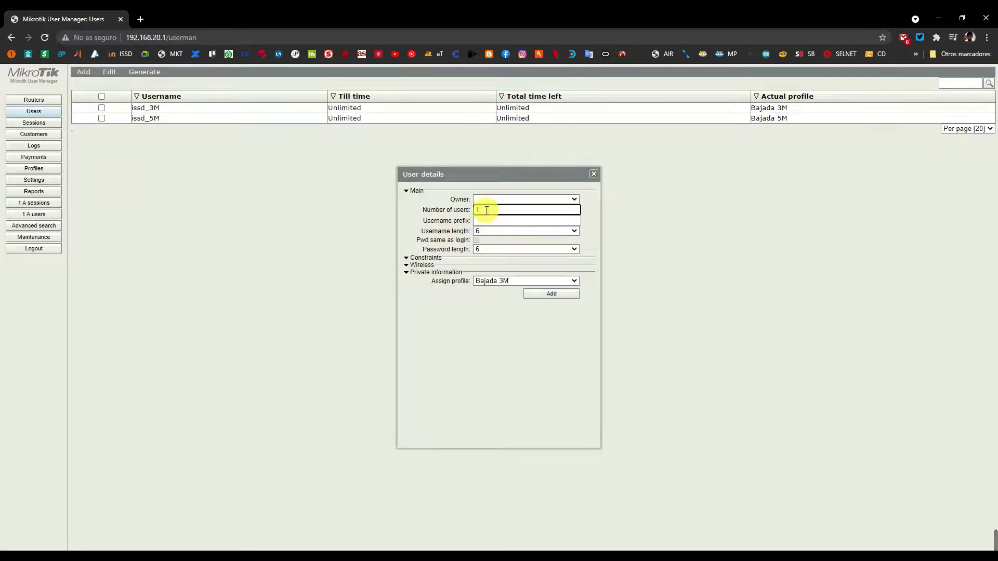
{"action": "type", "text": "10"}
{"action": "key", "text": "Tab"}
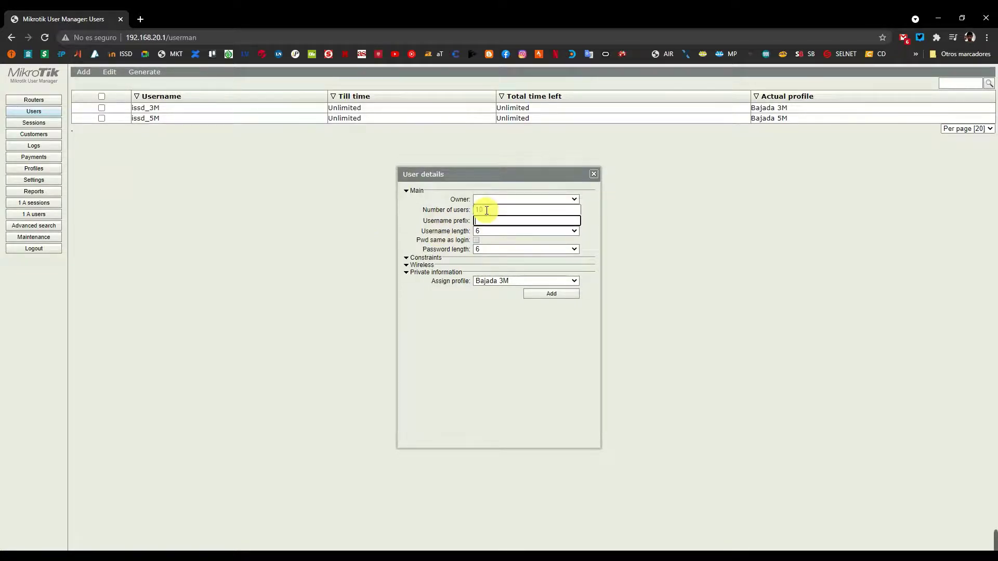
{"action": "type", "text": "5M"}
{"action": "type", "text": "_"}
Set username length 4 and profile Bajada 5M, create the users, and close the dialog.
{"action": "left_click", "coordinate": [493, 232]}
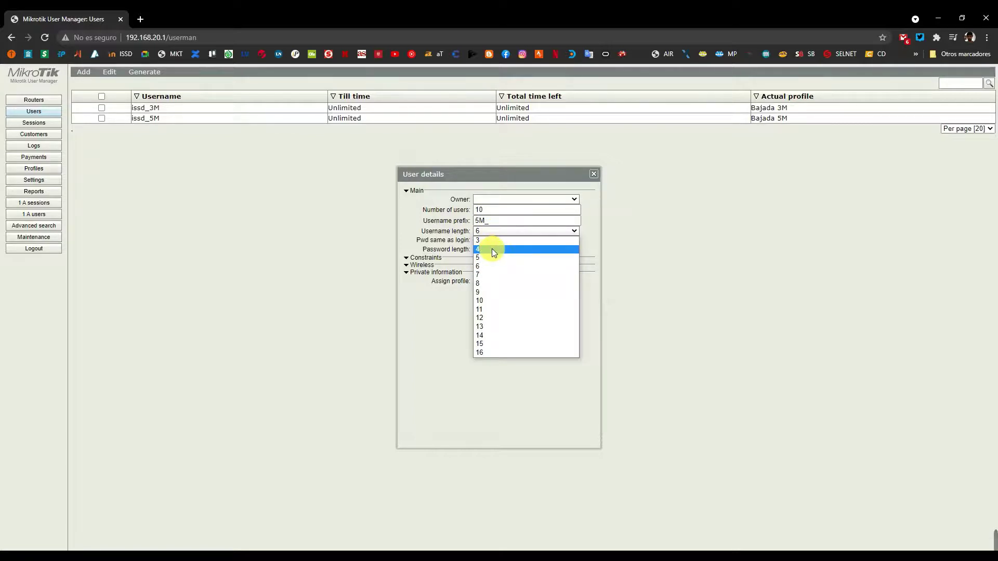
{"action": "left_click", "coordinate": [493, 252]}
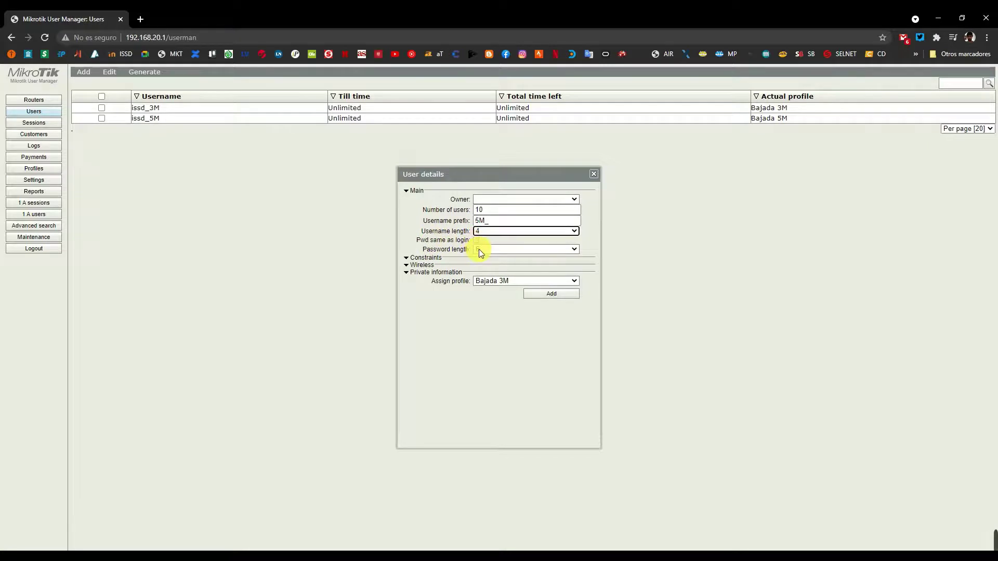
{"action": "left_click", "coordinate": [494, 282]}
{"action": "left_click", "coordinate": [497, 299]}
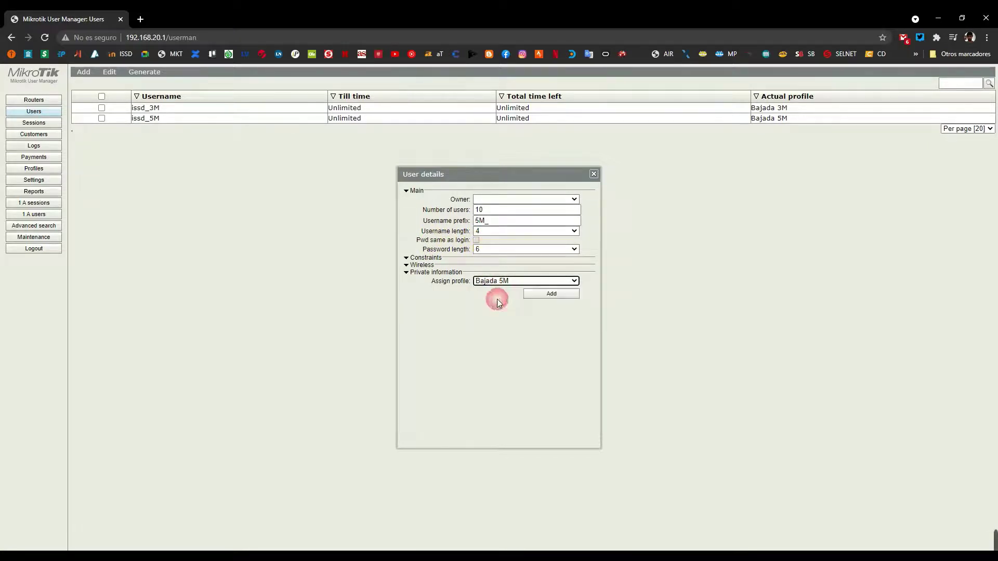
{"action": "left_click", "coordinate": [529, 298]}
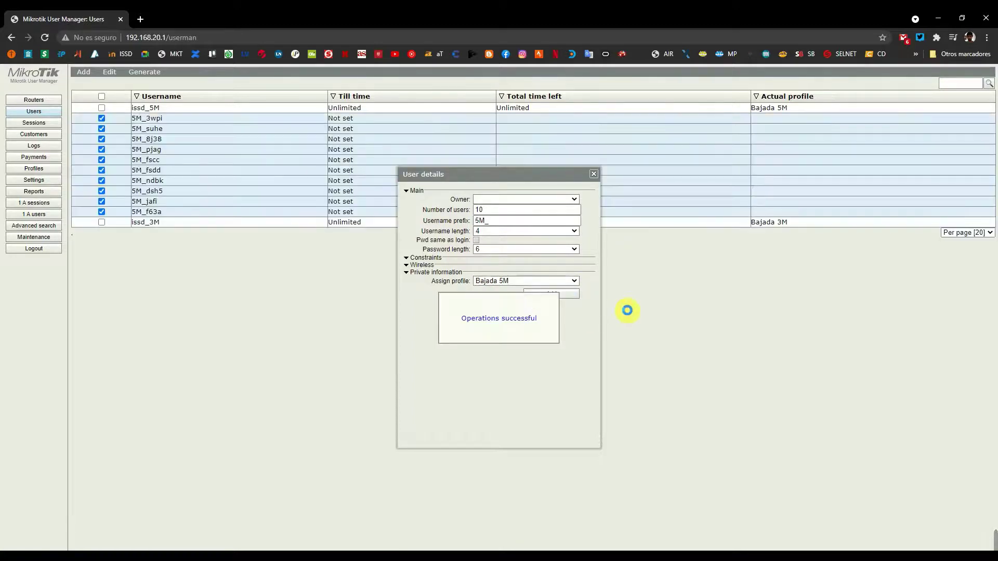
{"action": "left_click", "coordinate": [595, 175]}
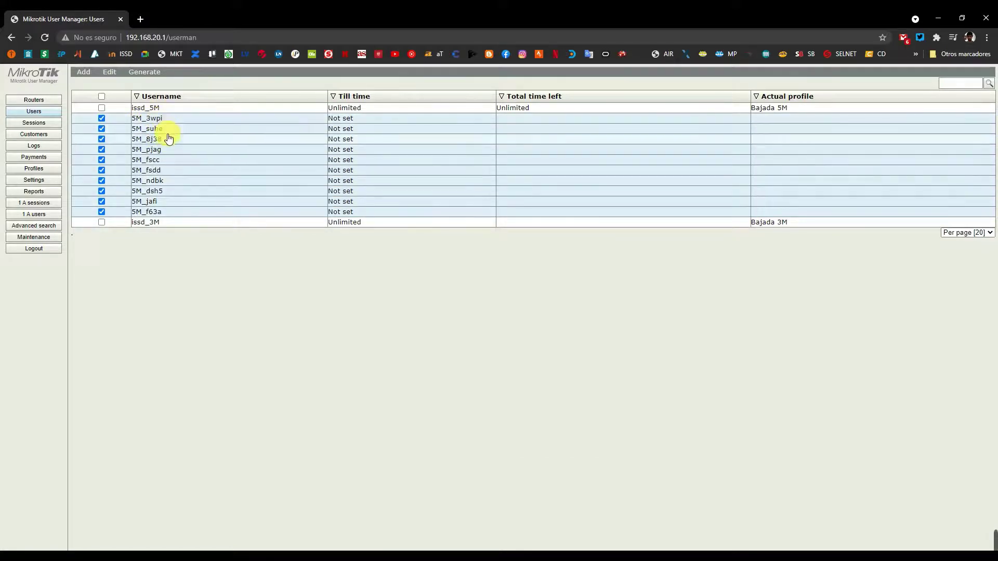
Check user 5M_3wpi's login details, then bring up the Voucher/CSV generate options.
{"action": "left_click", "coordinate": [220, 118]}
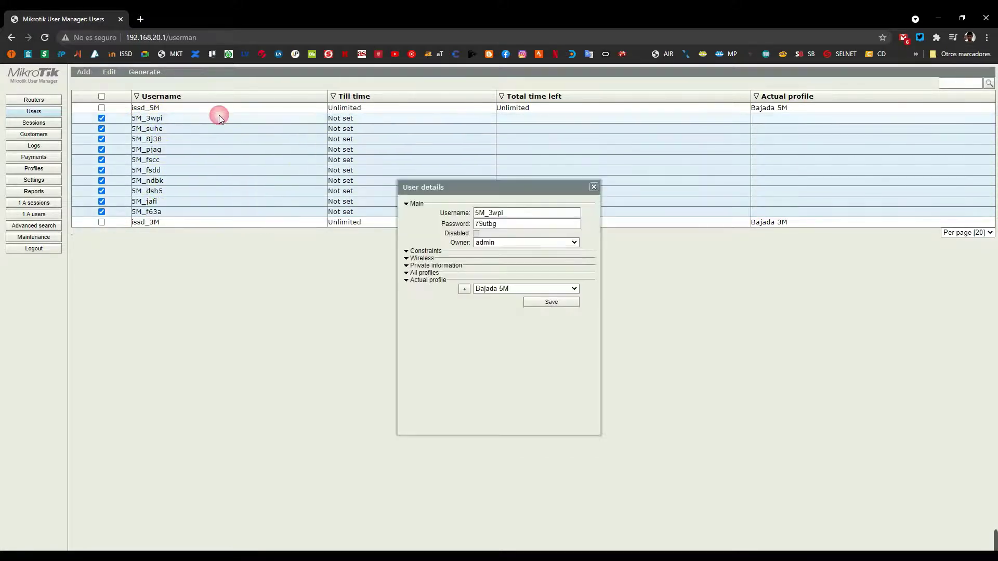
{"action": "left_click", "coordinate": [593, 187]}
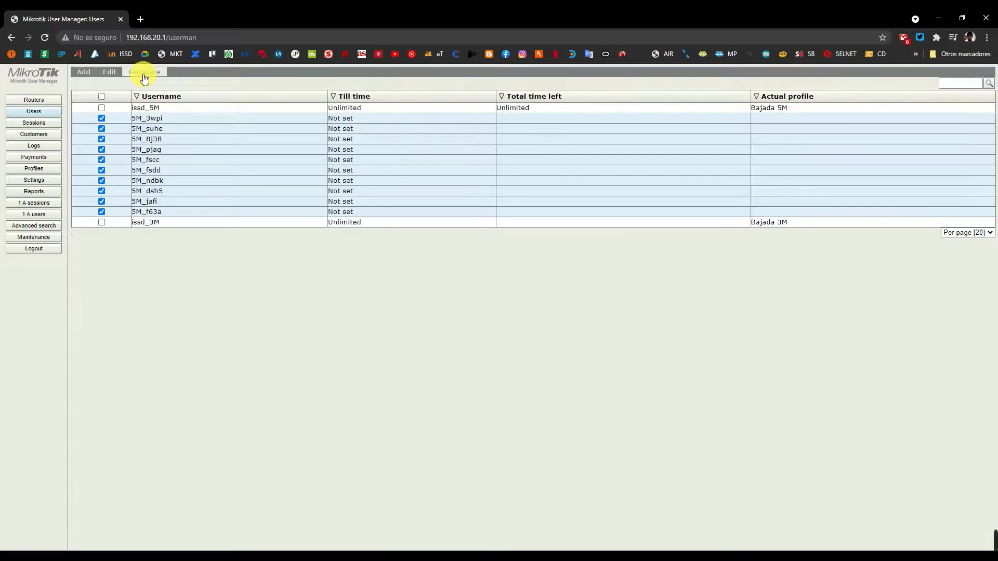
{"action": "left_click", "coordinate": [145, 77]}
Generate plain vouchers for the 5M_ users, review their logins and passwords, then close the popup.
{"action": "left_click", "coordinate": [150, 88]}
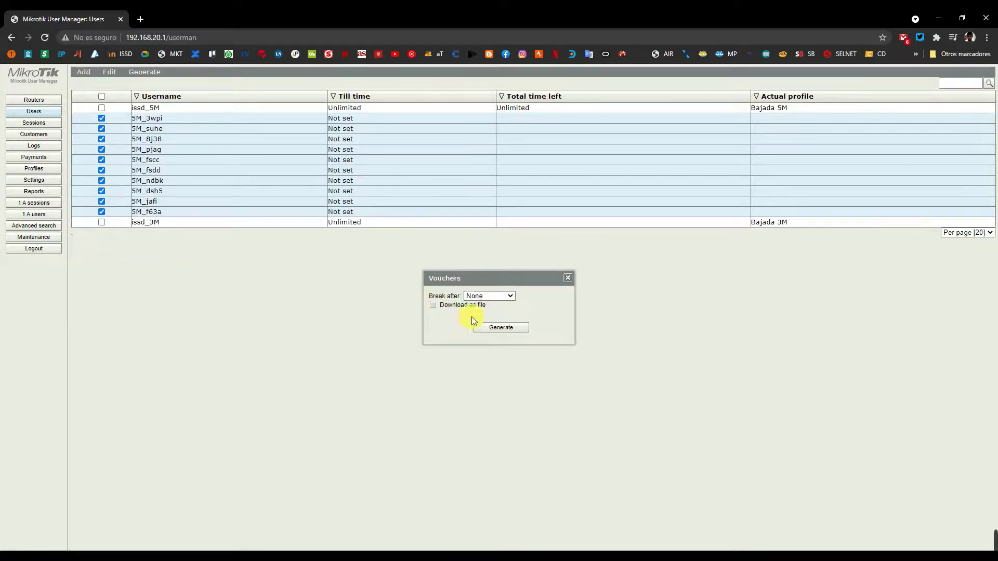
{"action": "left_click", "coordinate": [499, 329]}
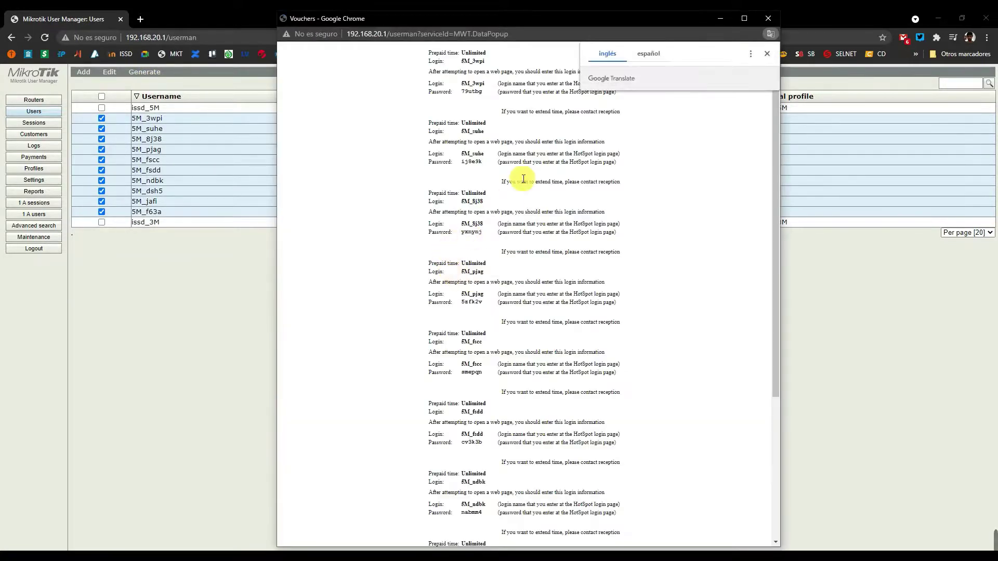
{"action": "left_click", "coordinate": [770, 54]}
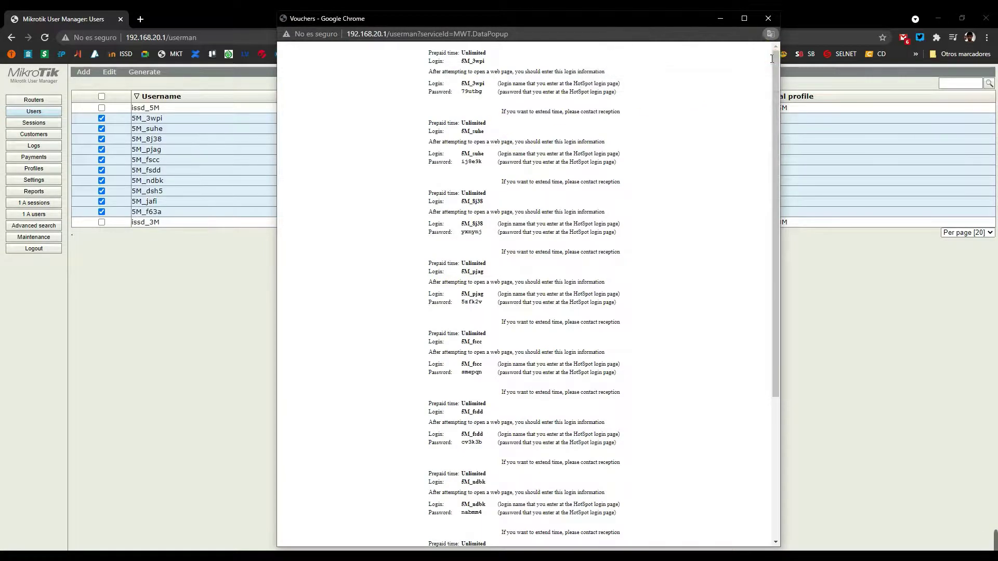
{"action": "scroll", "coordinate": [461, 69], "scroll_direction": "down", "scroll_amount": 3}
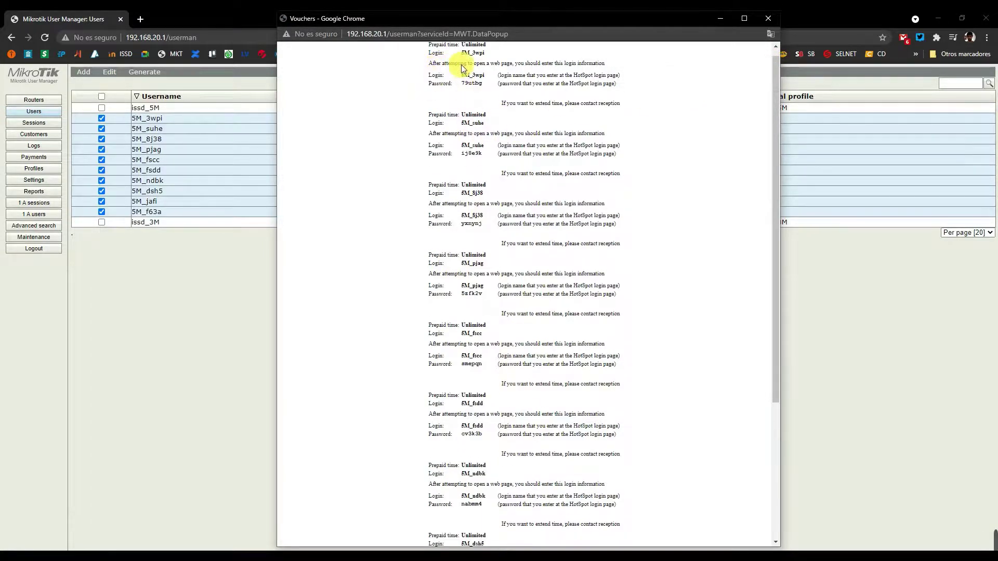
{"action": "scroll", "coordinate": [447, 97], "scroll_direction": "up", "scroll_amount": 3}
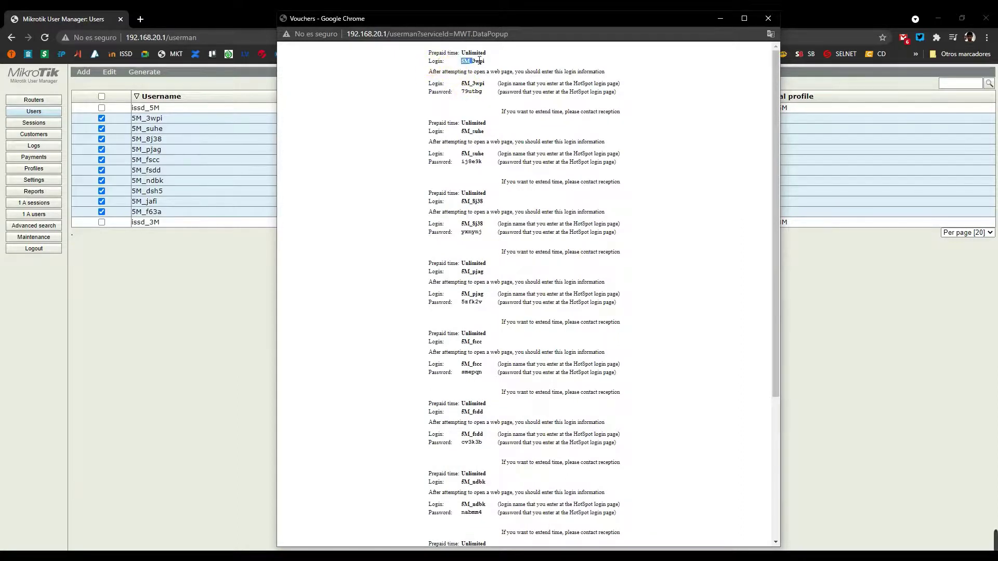
{"action": "left_click_drag", "start_coordinate": [446, 92], "coordinate": [475, 92]}
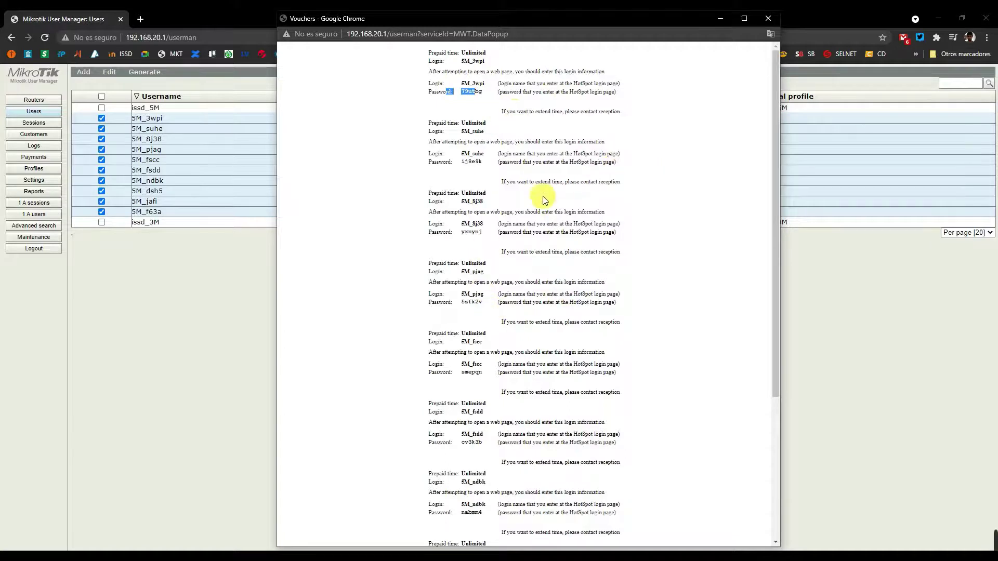
{"action": "left_click", "coordinate": [772, 19]}
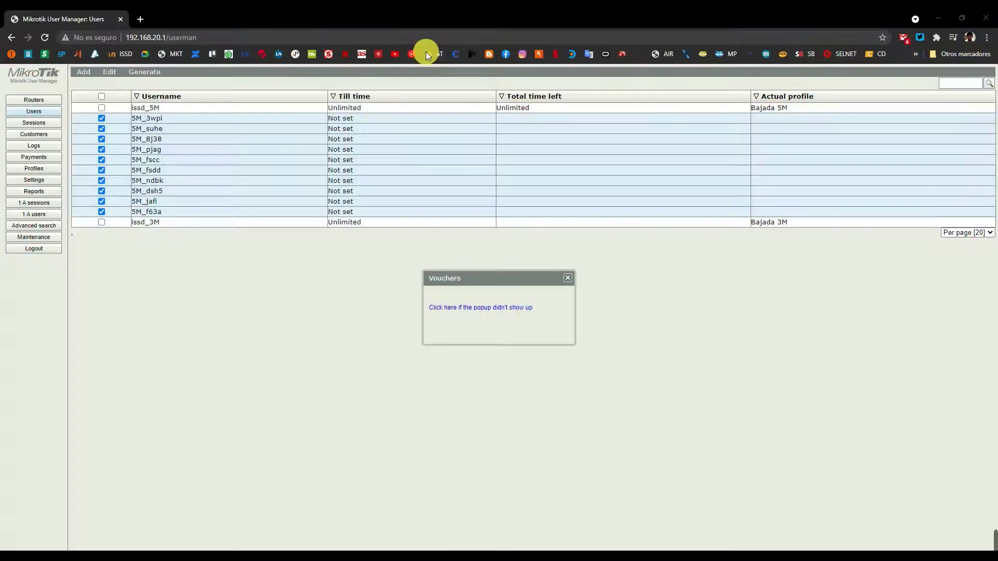
Select the kangndo.com templates link in the Hotspot templates notes, minimize Notepad, and close the Vouchers dialog.
{"action": "mouse_move", "coordinate": [368, 3]}
{"action": "left_click", "coordinate": [385, 163]}
{"action": "left_click_drag", "start_coordinate": [196, 250], "coordinate": [361, 280]}
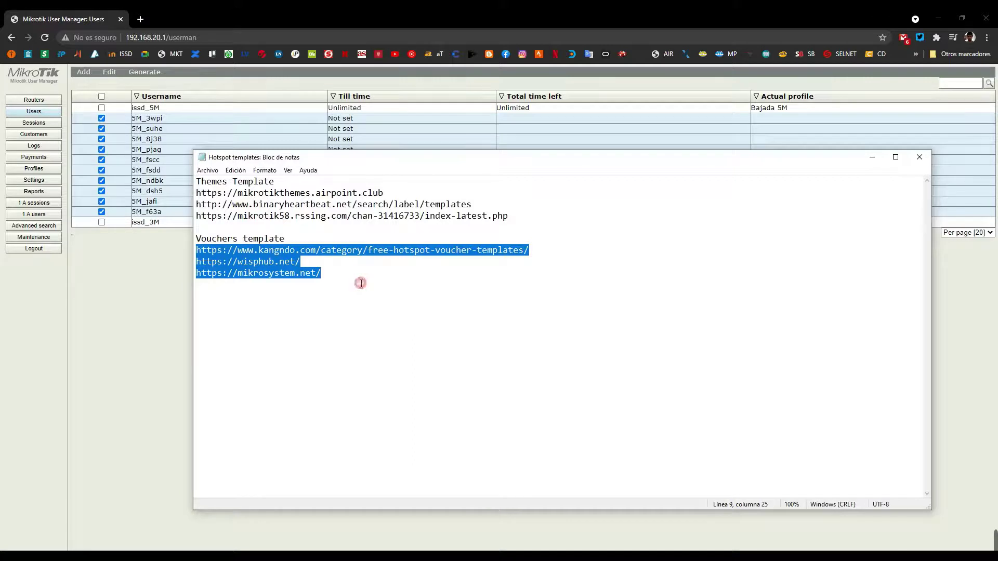
{"action": "left_click", "coordinate": [320, 274]}
{"action": "left_click", "coordinate": [201, 251]}
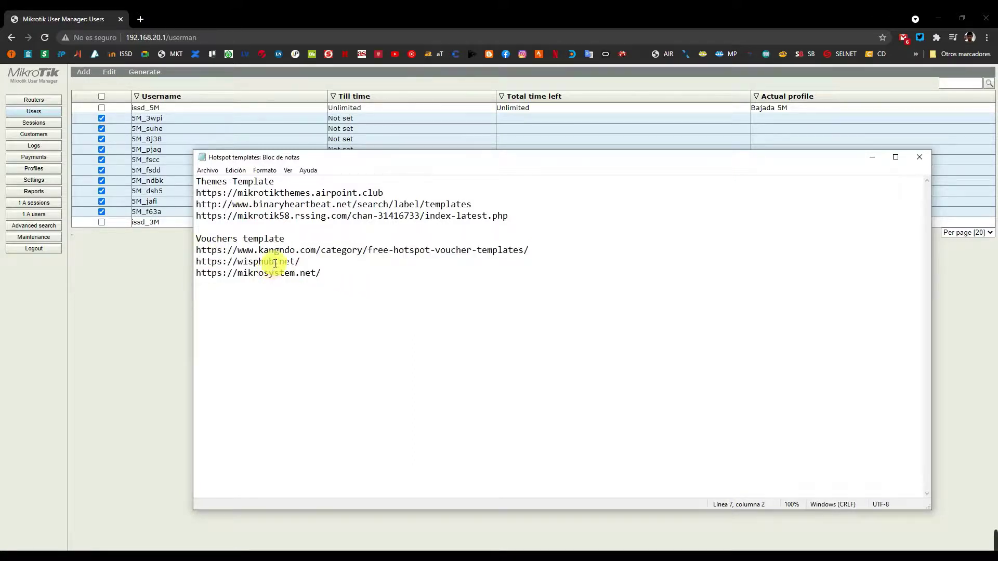
{"action": "left_click", "coordinate": [546, 252]}
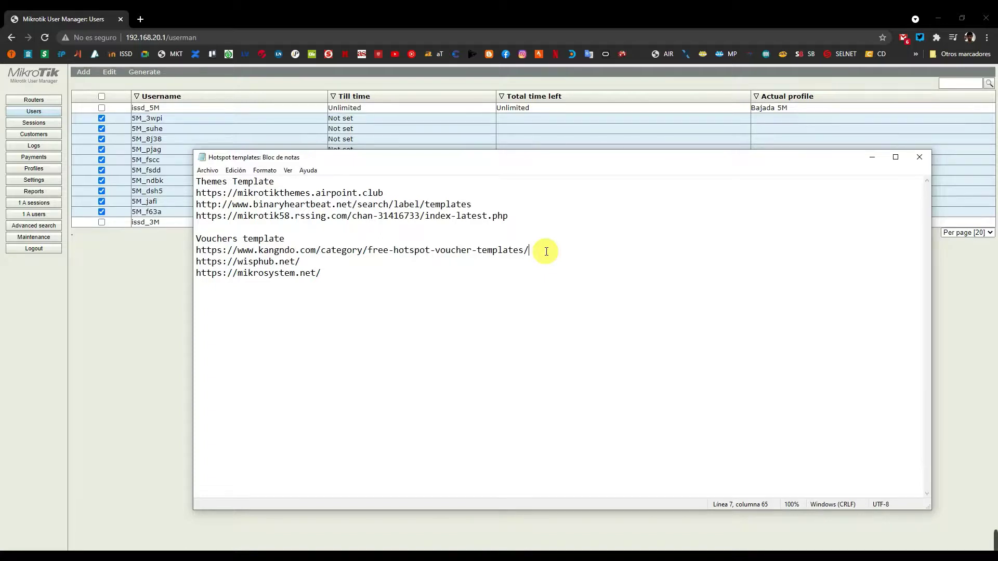
{"action": "key", "text": "shift+Home"}
{"action": "key", "text": "ctrl+c"}
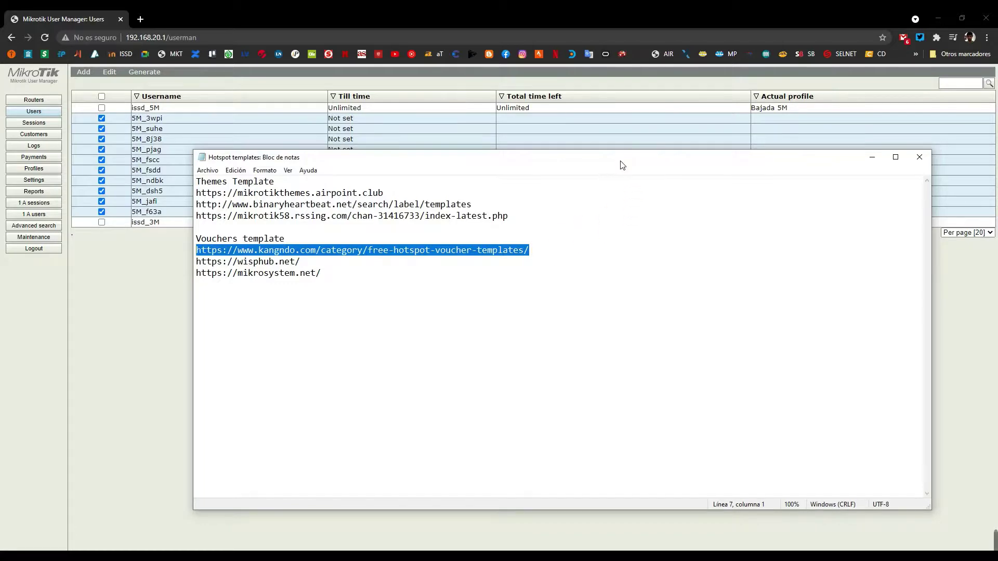
{"action": "left_click", "coordinate": [871, 157]}
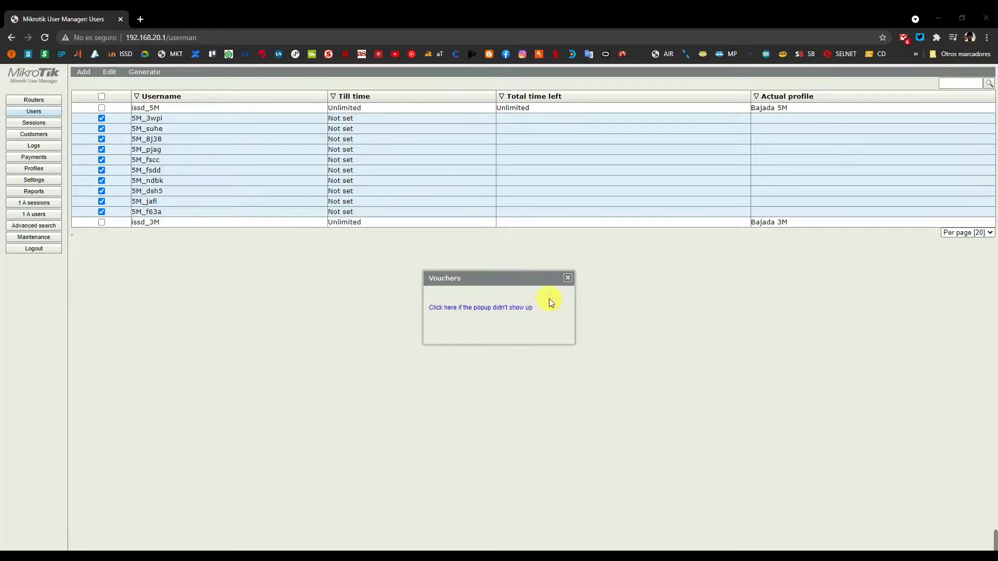
{"action": "left_click", "coordinate": [567, 278]}
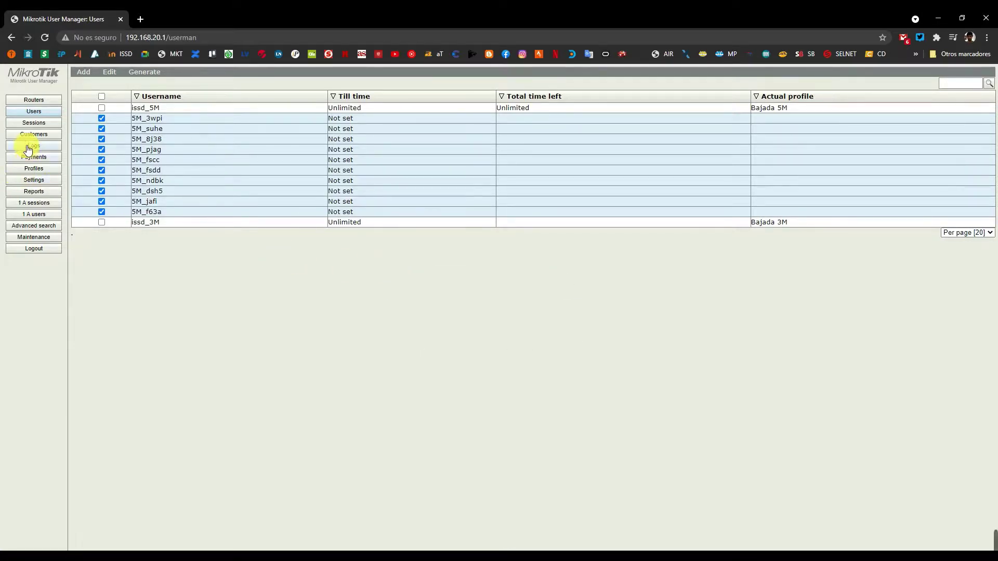
Open the Vouchers template editor under Settings > Templates and paste the kangndo address into a new tab.
{"action": "left_click", "coordinate": [34, 180]}
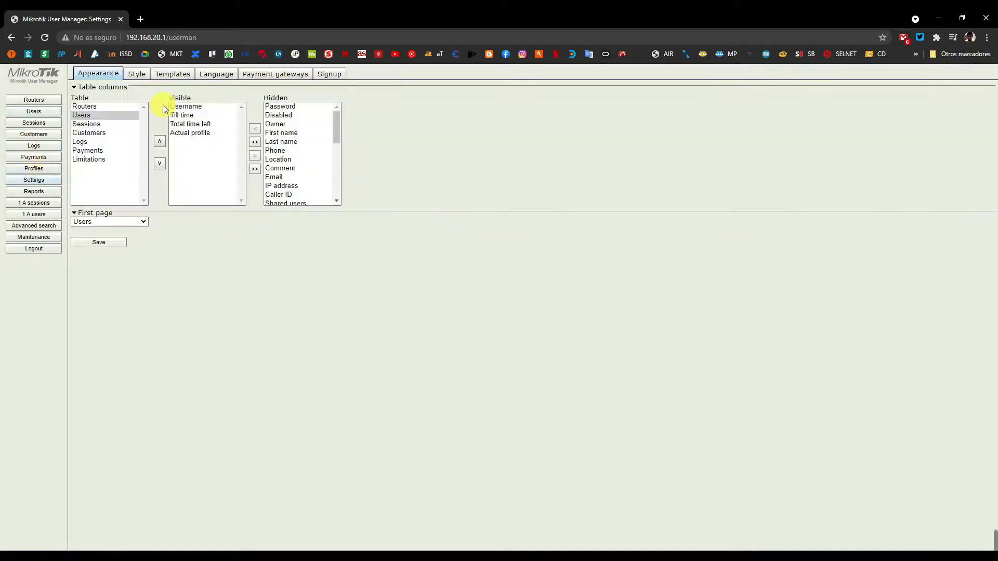
{"action": "left_click", "coordinate": [176, 75]}
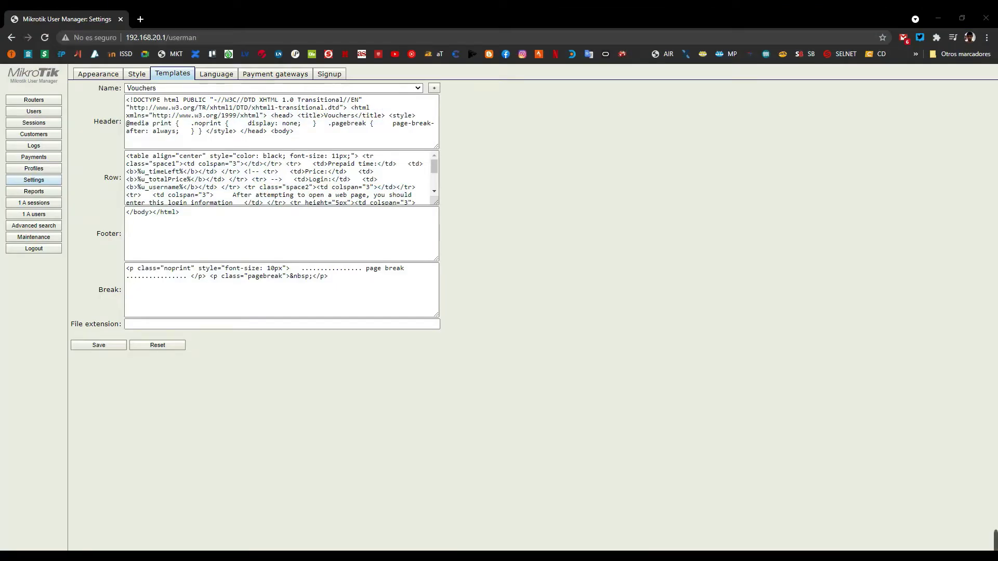
{"action": "left_click", "coordinate": [142, 19]}
{"action": "key", "text": "ctrl+v"}
Copy the Header code from kangndo.com's USER MANAGER TEMPLATE KANGNDO4 page and return to the editor.
{"action": "left_click", "coordinate": [199, 52]}
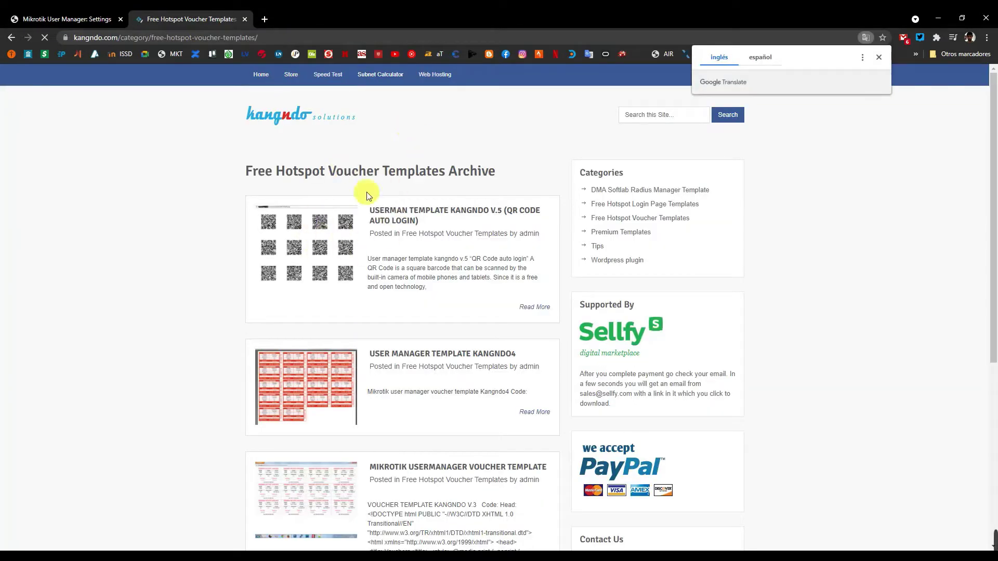
{"action": "left_click", "coordinate": [387, 353]}
{"action": "scroll", "coordinate": [425, 309], "scroll_direction": "down", "scroll_amount": 2}
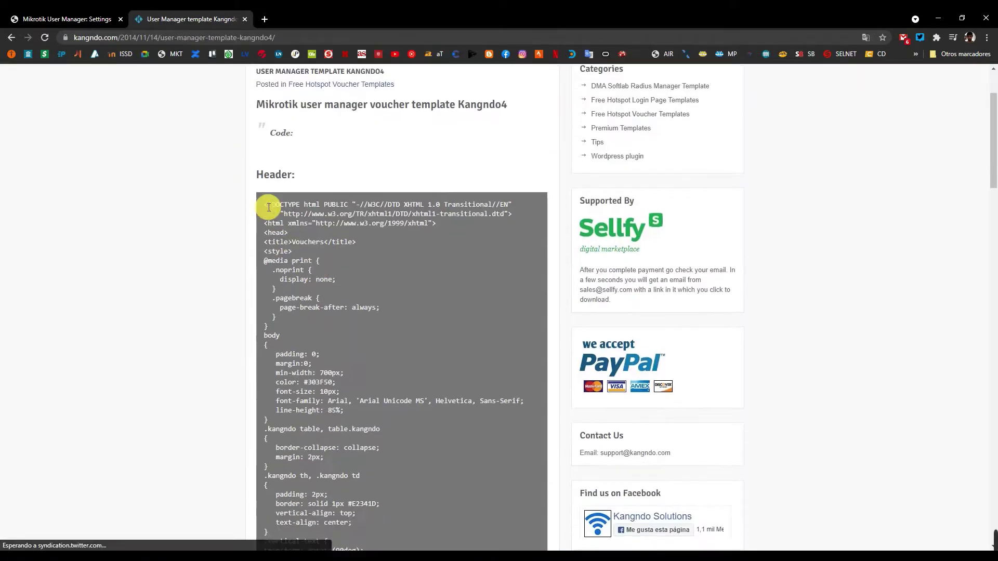
{"action": "left_click_drag", "start_coordinate": [266, 205], "coordinate": [283, 471]}
{"action": "scroll", "coordinate": [385, 470], "scroll_direction": "down", "scroll_amount": 3}
{"action": "right_click", "coordinate": [283, 471]}
{"action": "left_click", "coordinate": [305, 488]}
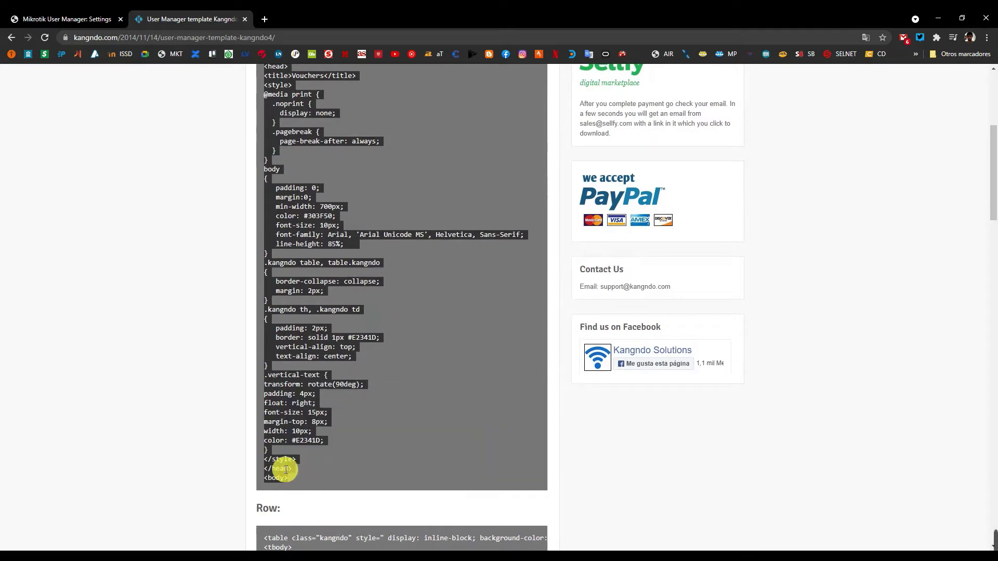
{"action": "right_click", "coordinate": [284, 468]}
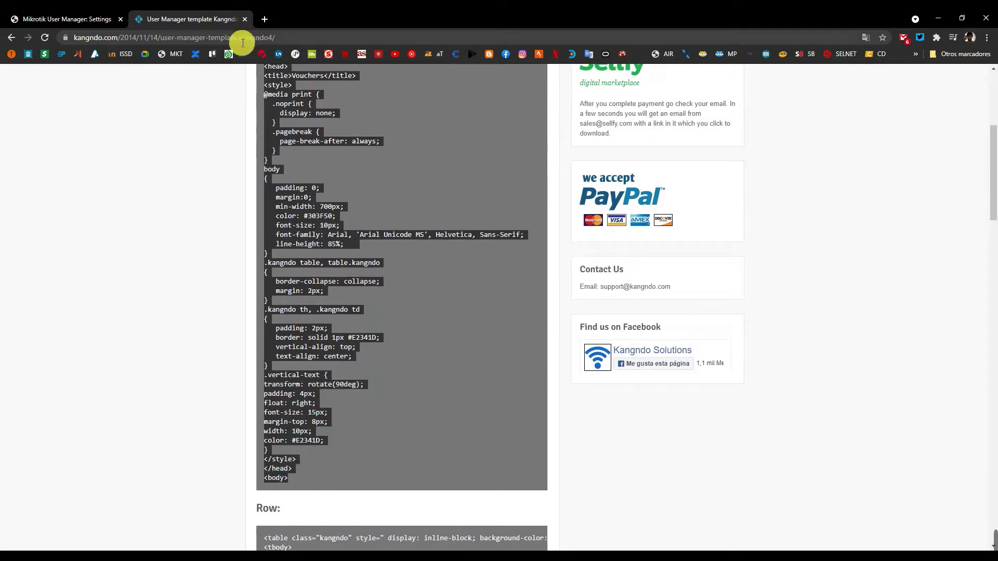
{"action": "left_click", "coordinate": [102, 21]}
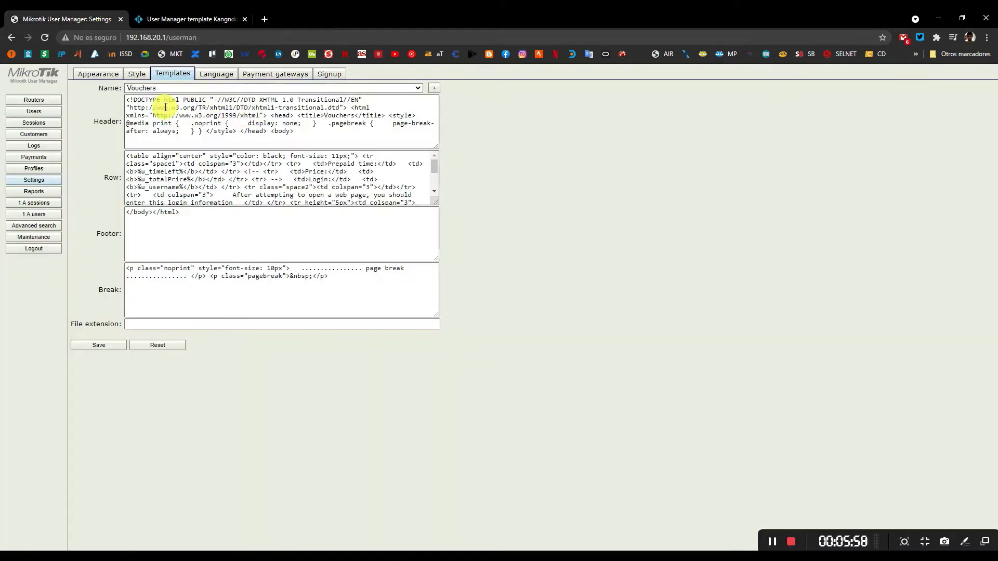
Replace the Vouchers template's Header code with the copied Kangndo4 Header.
{"action": "left_click", "coordinate": [269, 130]}
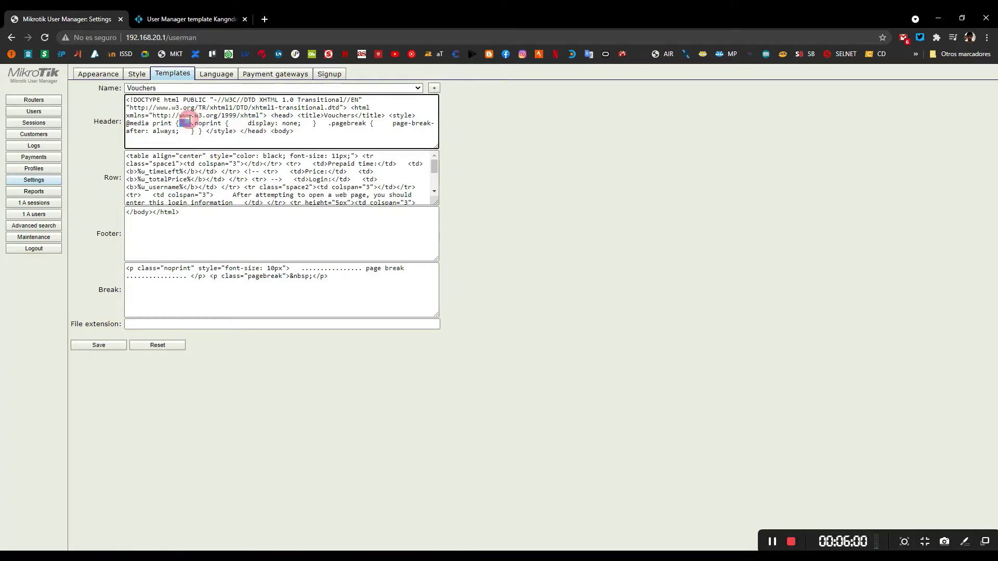
{"action": "key", "text": "ctrl+a"}
{"action": "key", "text": "ctrl+v"}
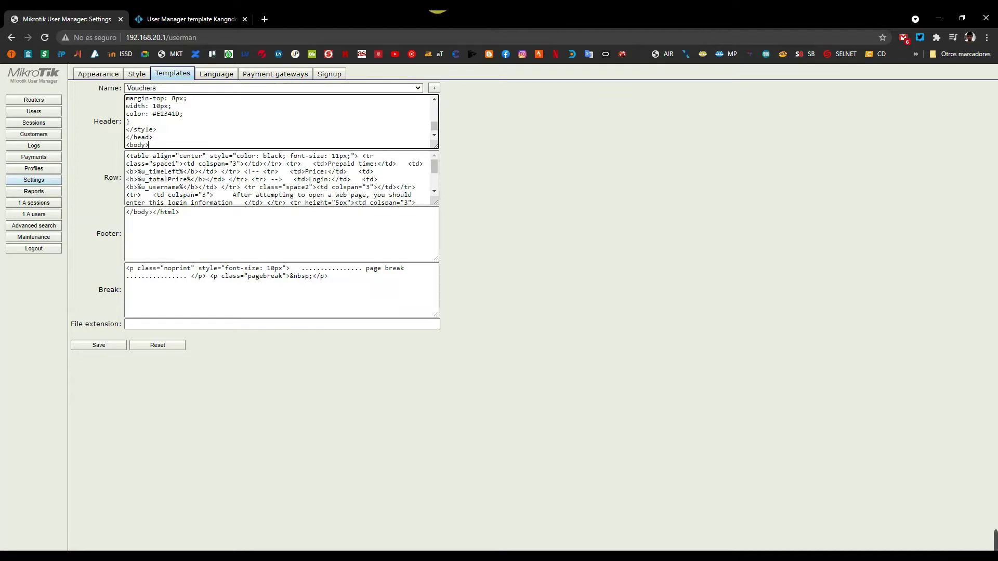
Copy Kangndo4's Row code, down to the closing </table>, from the template page.
{"action": "left_click", "coordinate": [229, 17]}
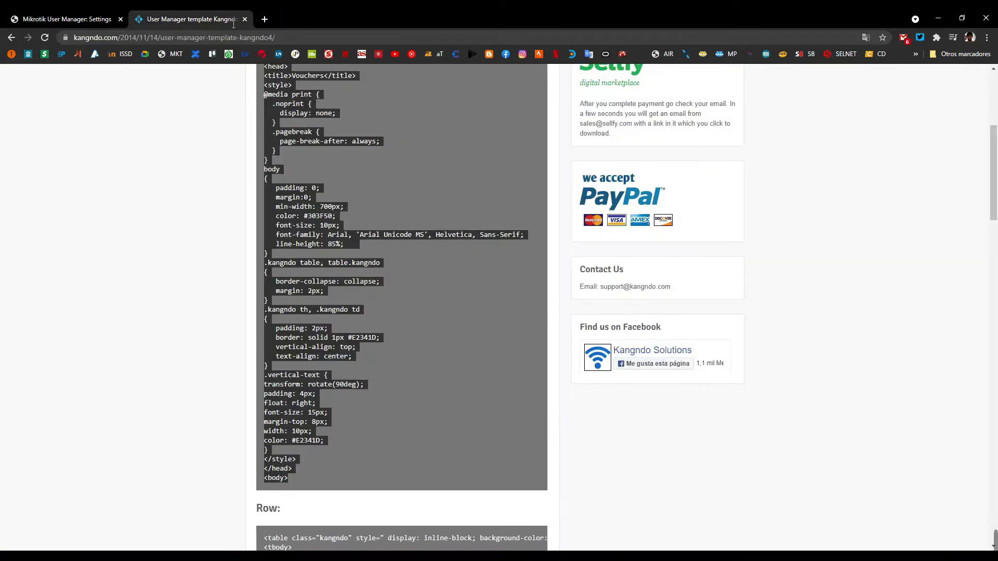
{"action": "scroll", "coordinate": [339, 309], "scroll_direction": "down", "scroll_amount": 5}
{"action": "scroll", "coordinate": [257, 291], "scroll_direction": "down", "scroll_amount": 2}
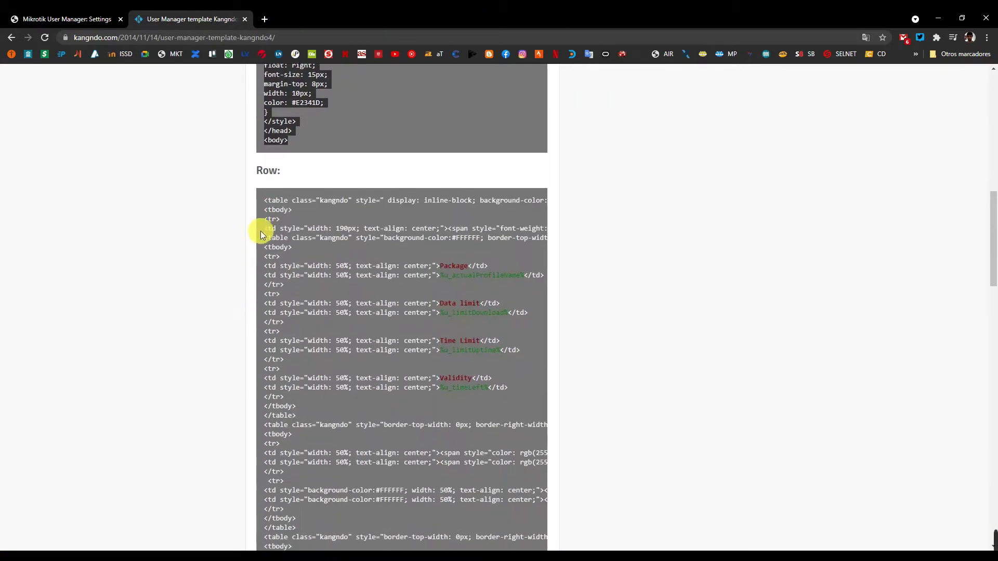
{"action": "left_click", "coordinate": [261, 201]}
{"action": "left_click_drag", "start_coordinate": [262, 201], "coordinate": [352, 511]}
{"action": "scroll", "coordinate": [357, 413], "scroll_direction": "down", "scroll_amount": 6}
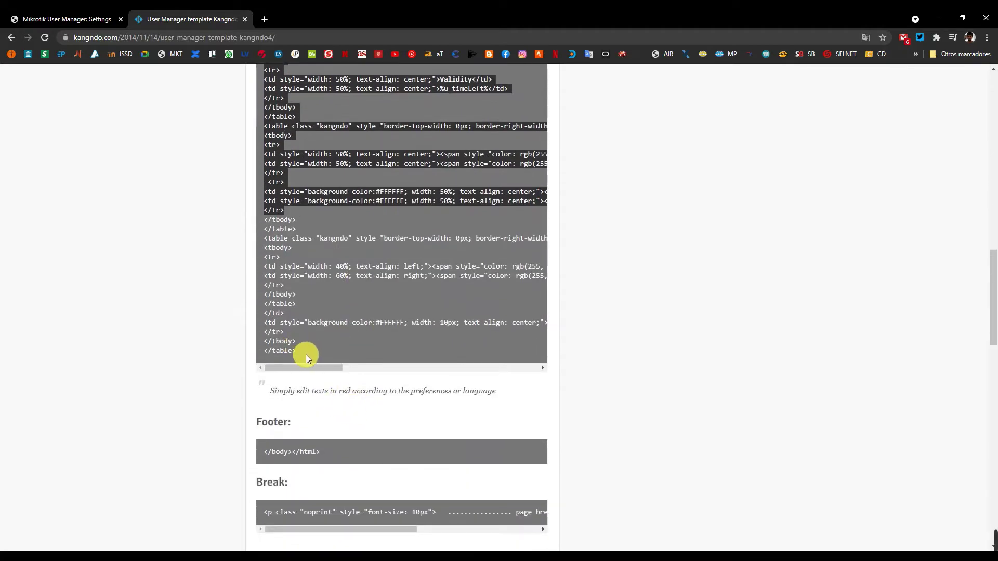
{"action": "left_click", "coordinate": [307, 355], "text": "shift"}
{"action": "right_click", "coordinate": [291, 324]}
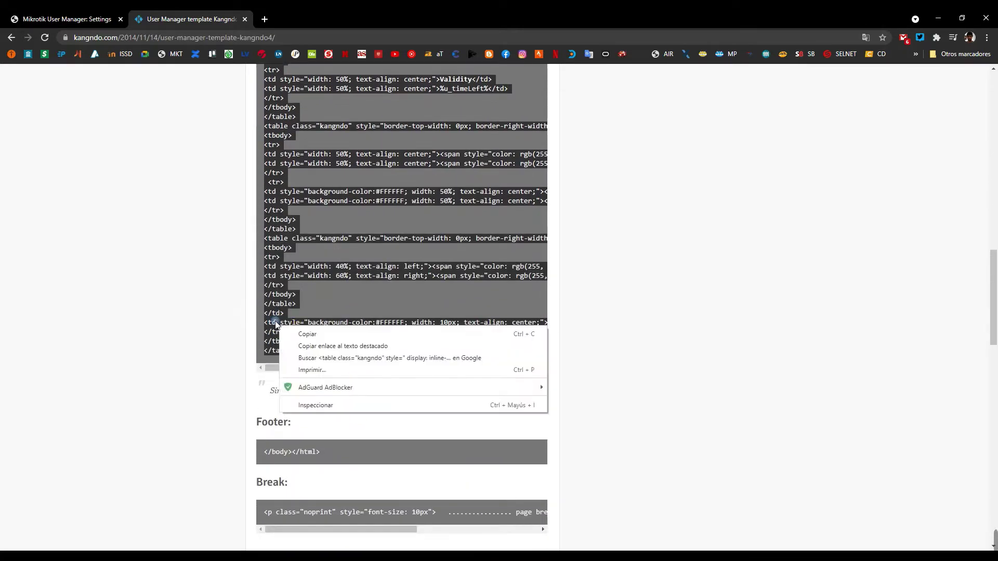
{"action": "left_click", "coordinate": [293, 334]}
Replace the Row code with the Kangndo4 Row, save the template, and return to Users.
{"action": "left_click", "coordinate": [109, 20]}
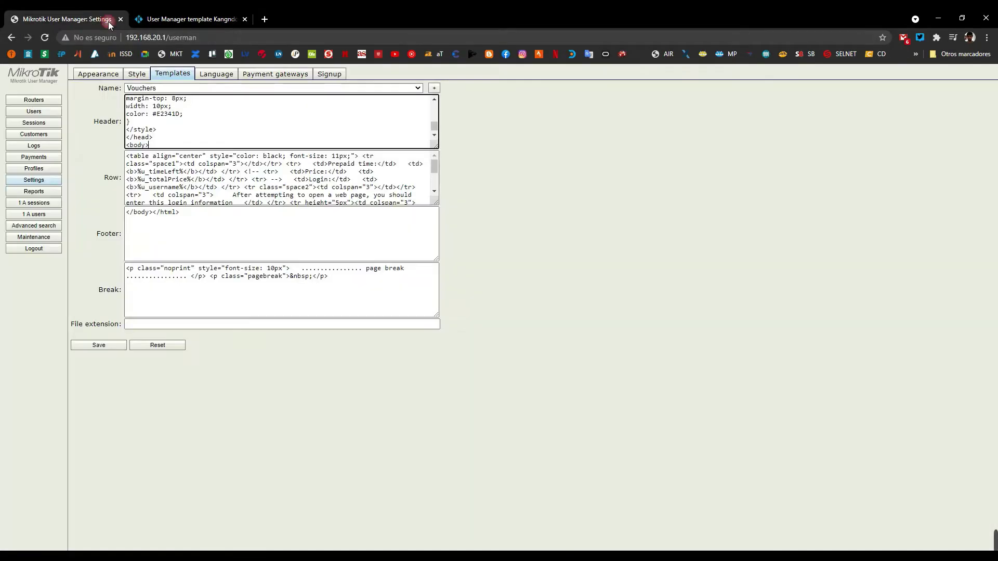
{"action": "double_click", "coordinate": [176, 172]}
{"action": "key", "text": "ctrl+a"}
{"action": "key", "text": "ctrl+v"}
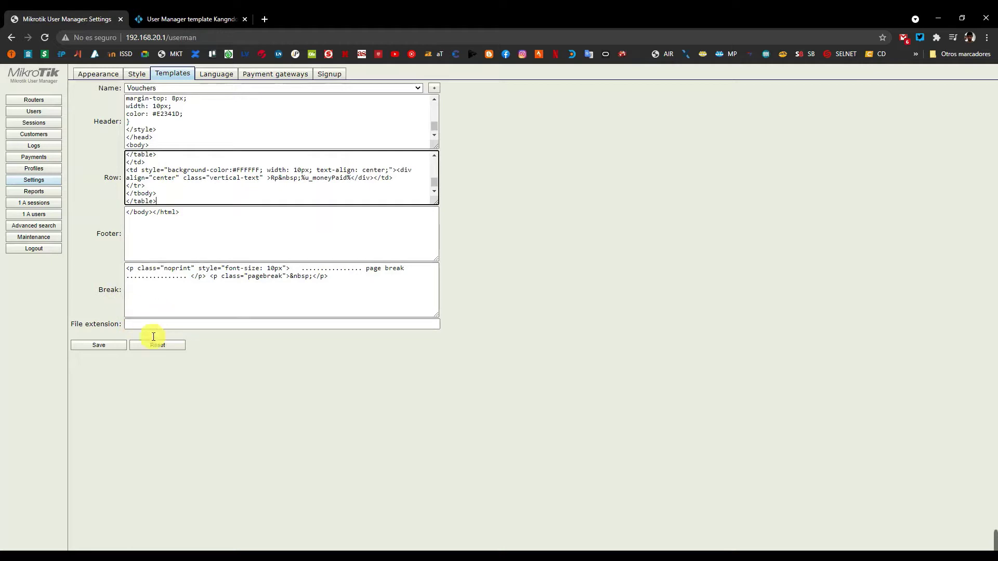
{"action": "left_click", "coordinate": [116, 346]}
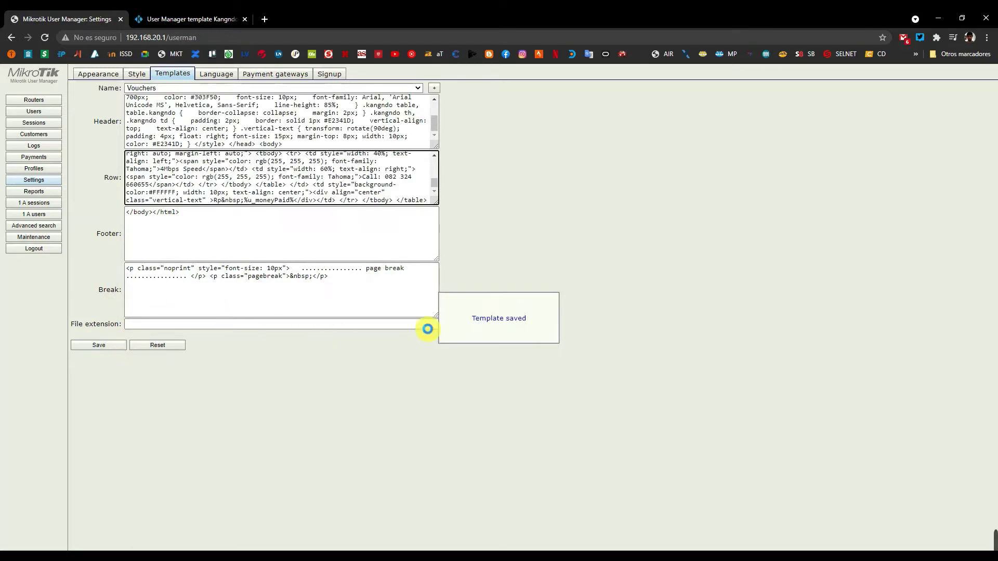
{"action": "left_click", "coordinate": [33, 112]}
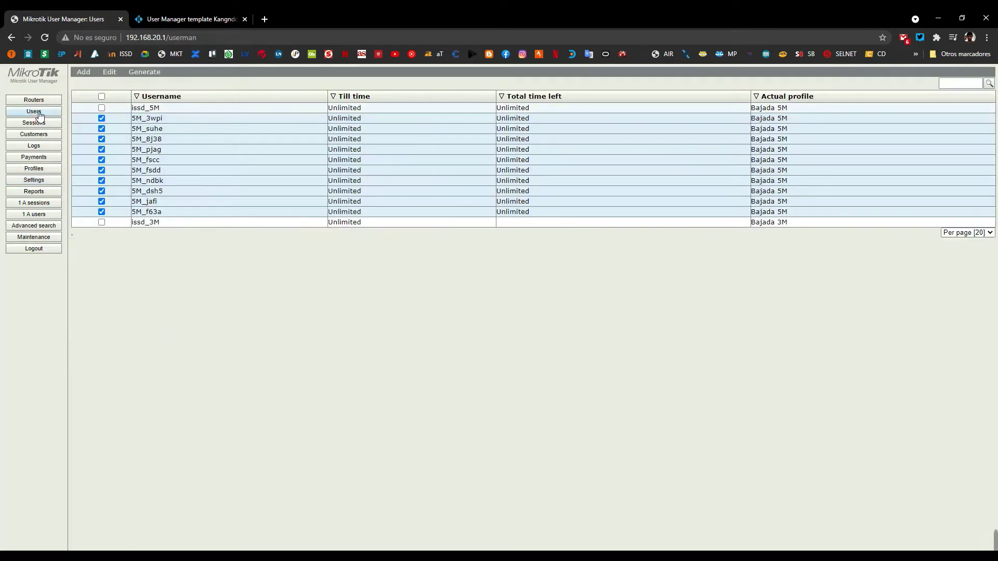
Generate the ten Kangndo4-style HOTSPOT VOUCHER cards (Bajada 5M, 1h, Rp 0.00) and bring their popup forward.
{"action": "left_click", "coordinate": [149, 84]}
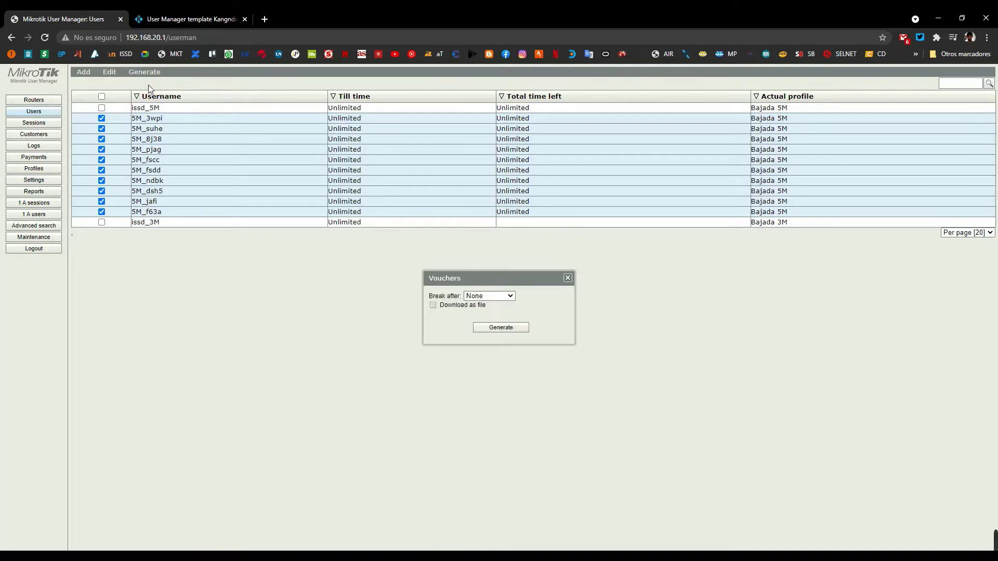
{"action": "left_click", "coordinate": [501, 328]}
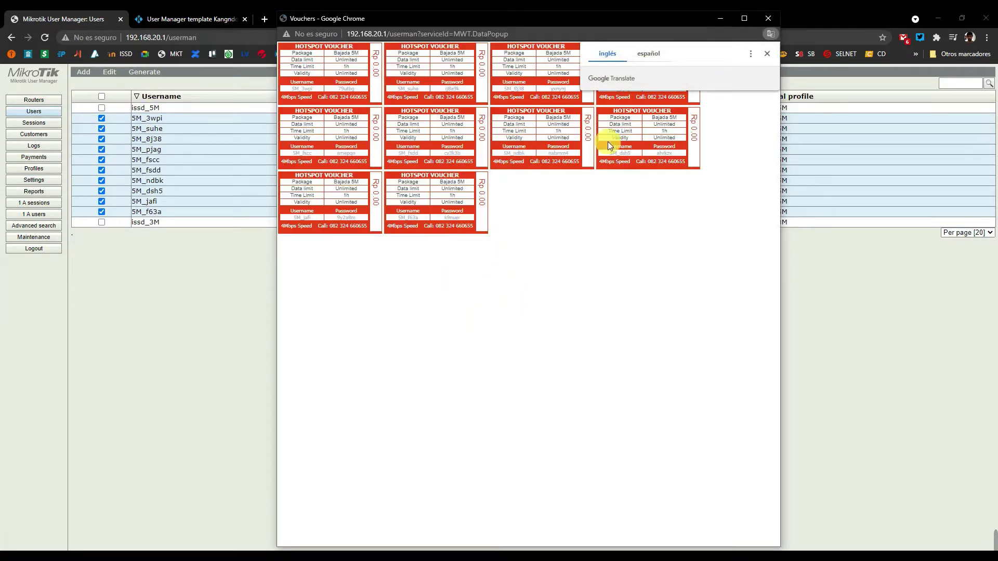
{"action": "left_click", "coordinate": [767, 53]}
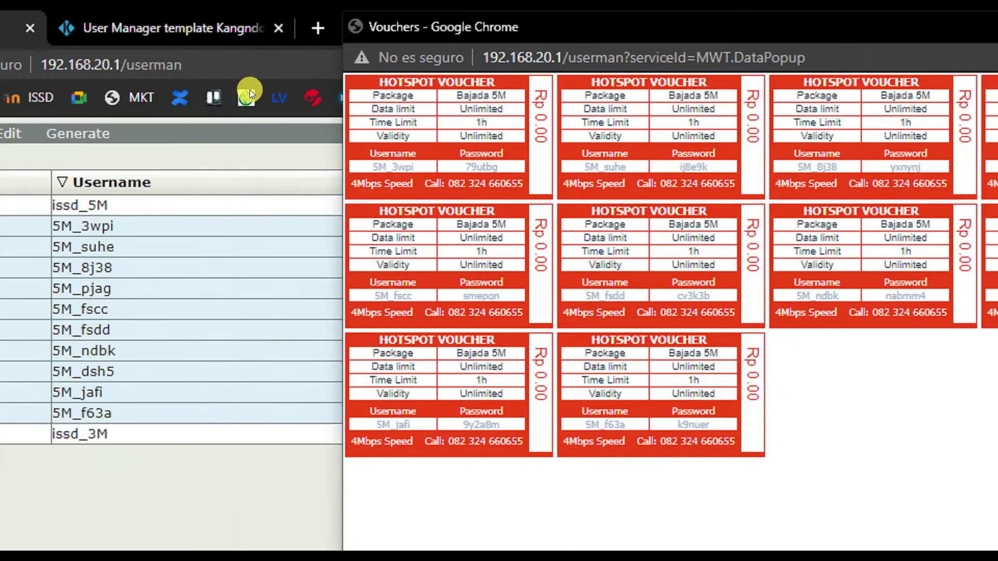
{"action": "left_click", "coordinate": [224, 47]}
{"action": "left_click", "coordinate": [250, 84]}
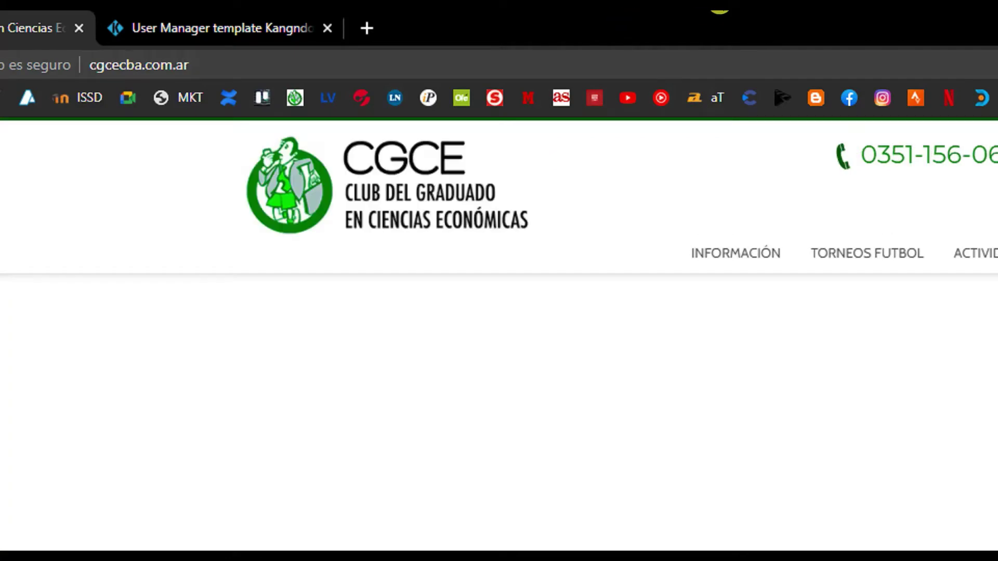
{"action": "mouse_move", "coordinate": [779, 5]}
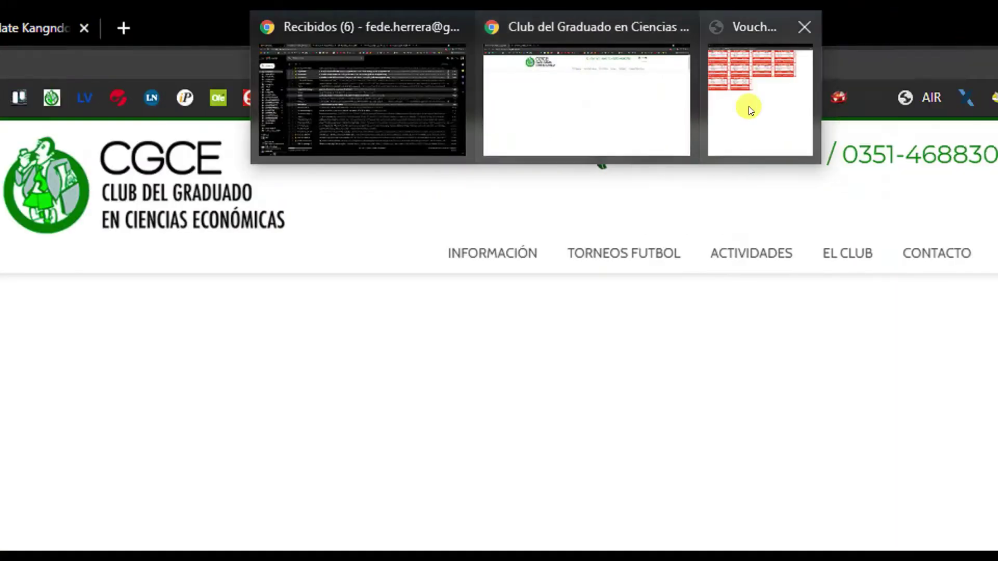
{"action": "left_click", "coordinate": [749, 106]}
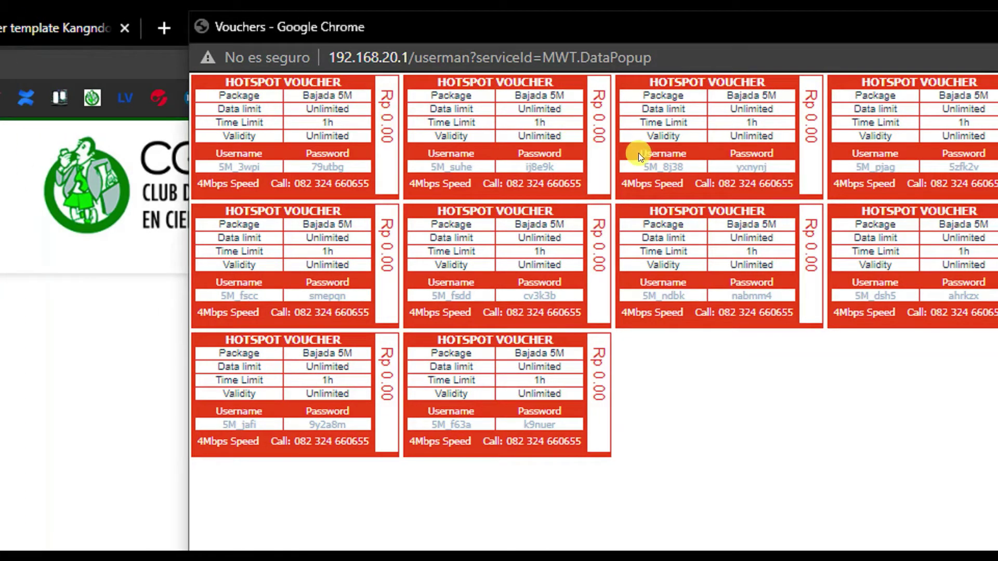
{"action": "left_click", "coordinate": [730, 171]}
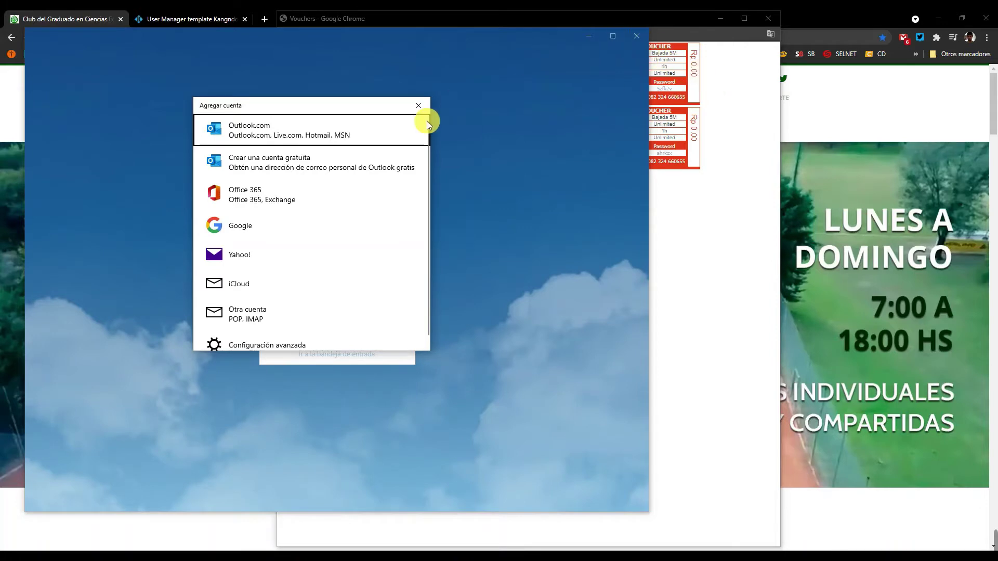
Close the Mail add-account dialog and window, the vouchers popup, and the leftover Vouchers dialog.
{"action": "left_click", "coordinate": [419, 105]}
{"action": "left_click", "coordinate": [637, 36]}
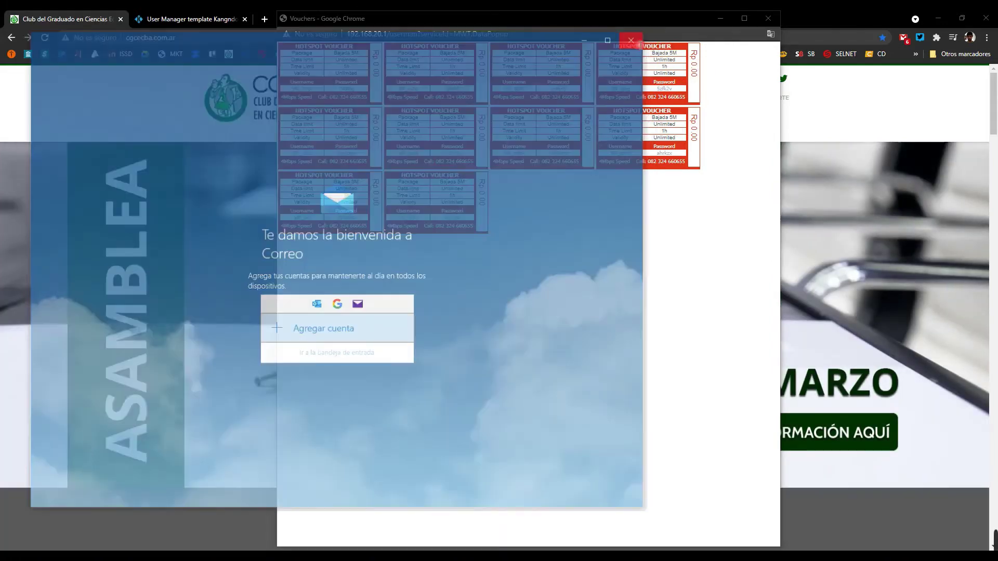
{"action": "left_click", "coordinate": [766, 23]}
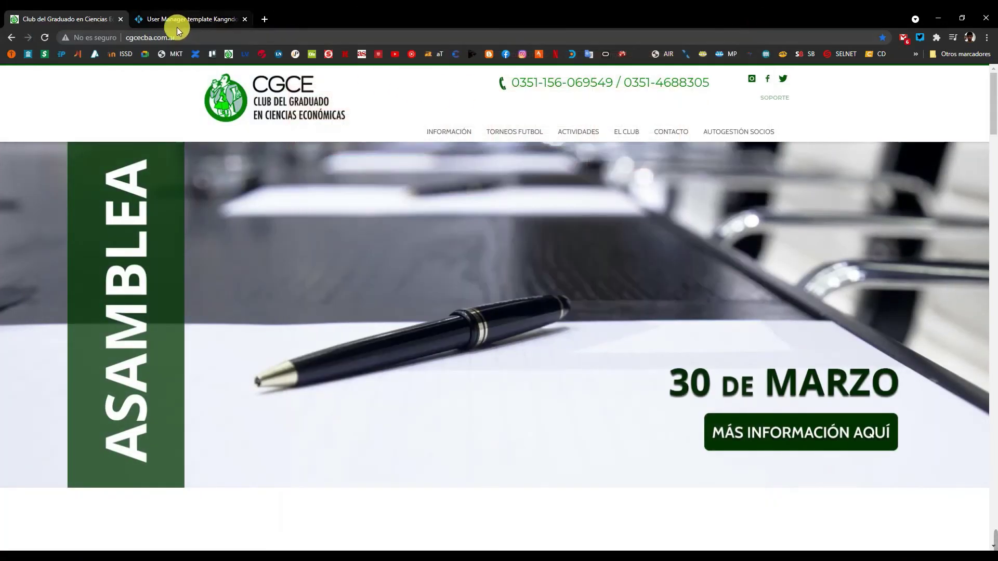
{"action": "key", "text": "alt+Left"}
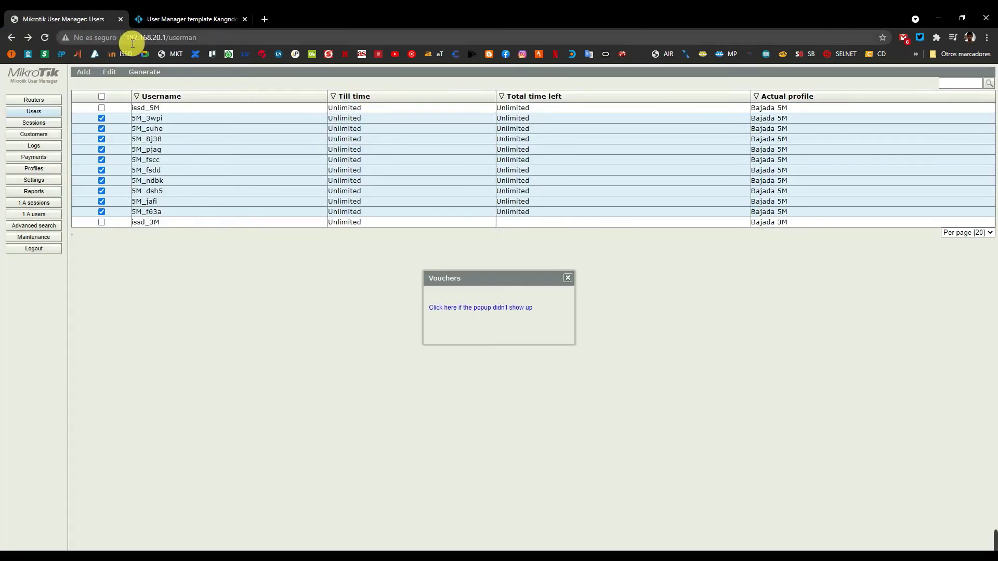
{"action": "left_click", "coordinate": [568, 277]}
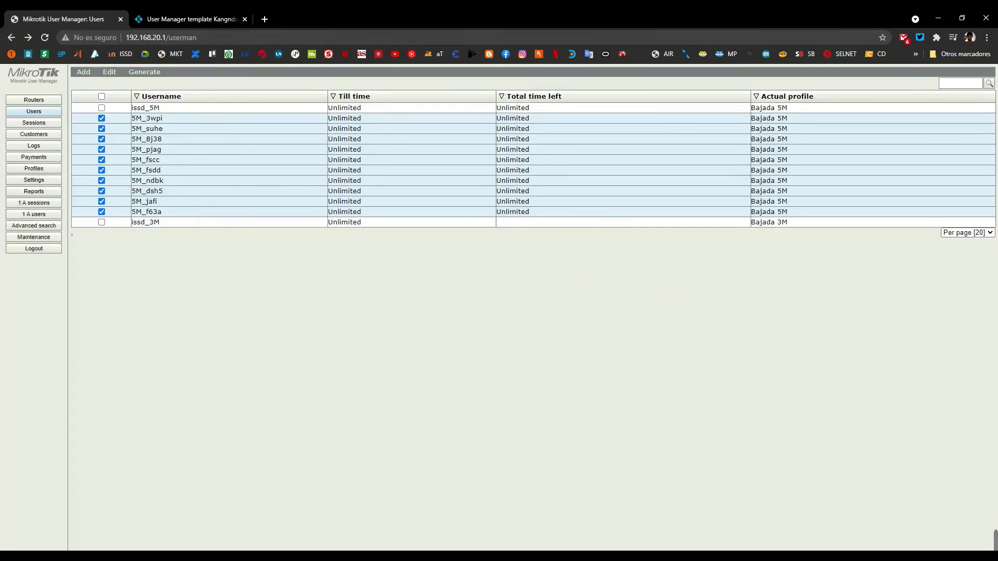